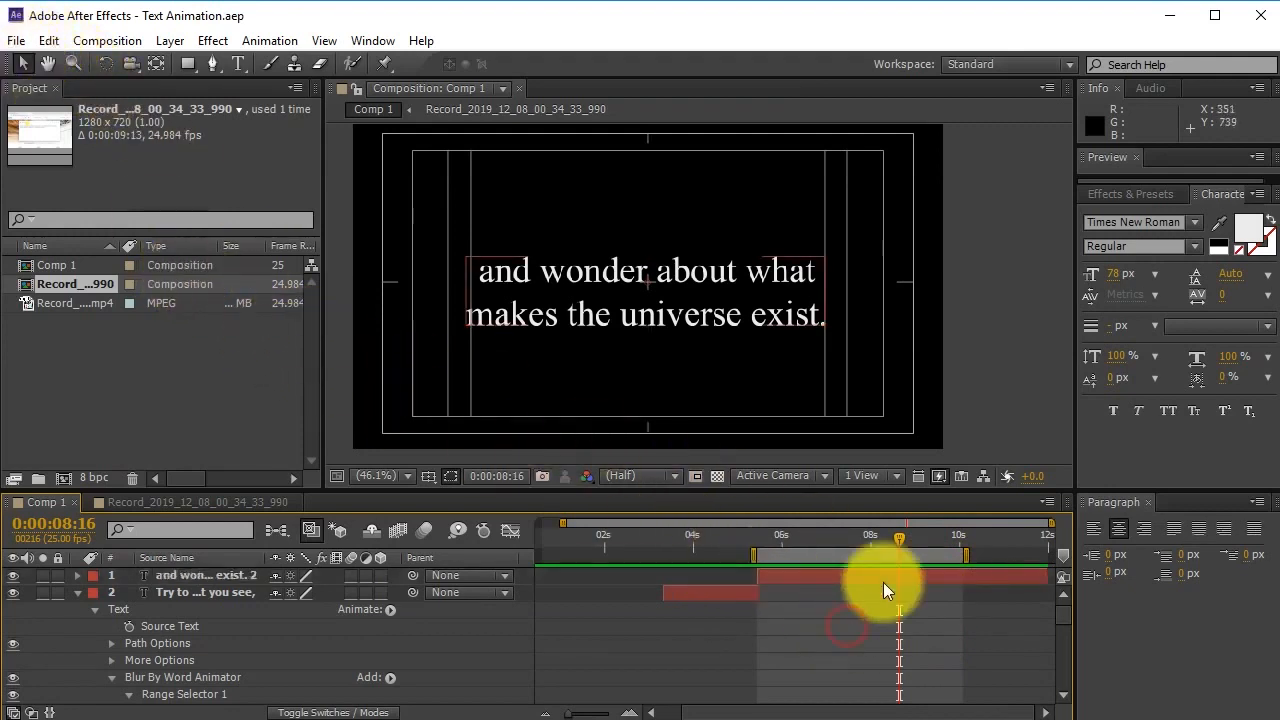
Twirl open the top text layer to show its Transform properties.
left_click(77, 575)
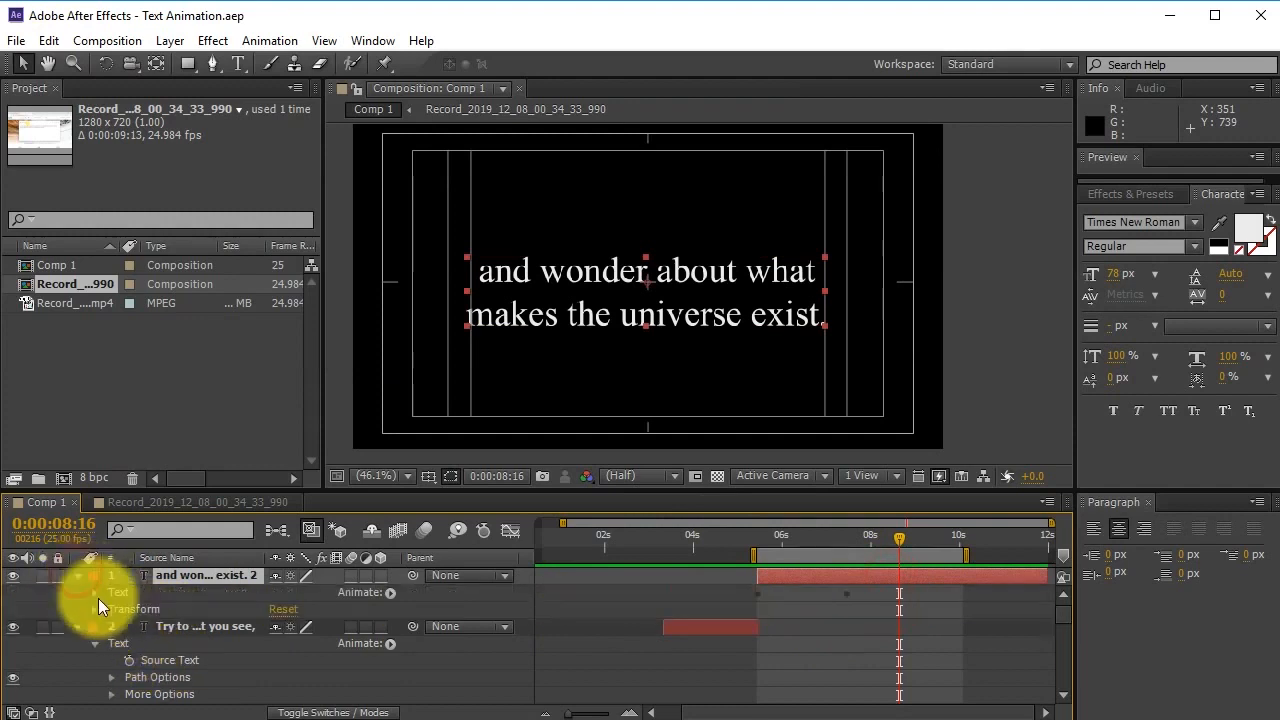
left_click(95, 609)
scroll(165, 643, "down", 3)
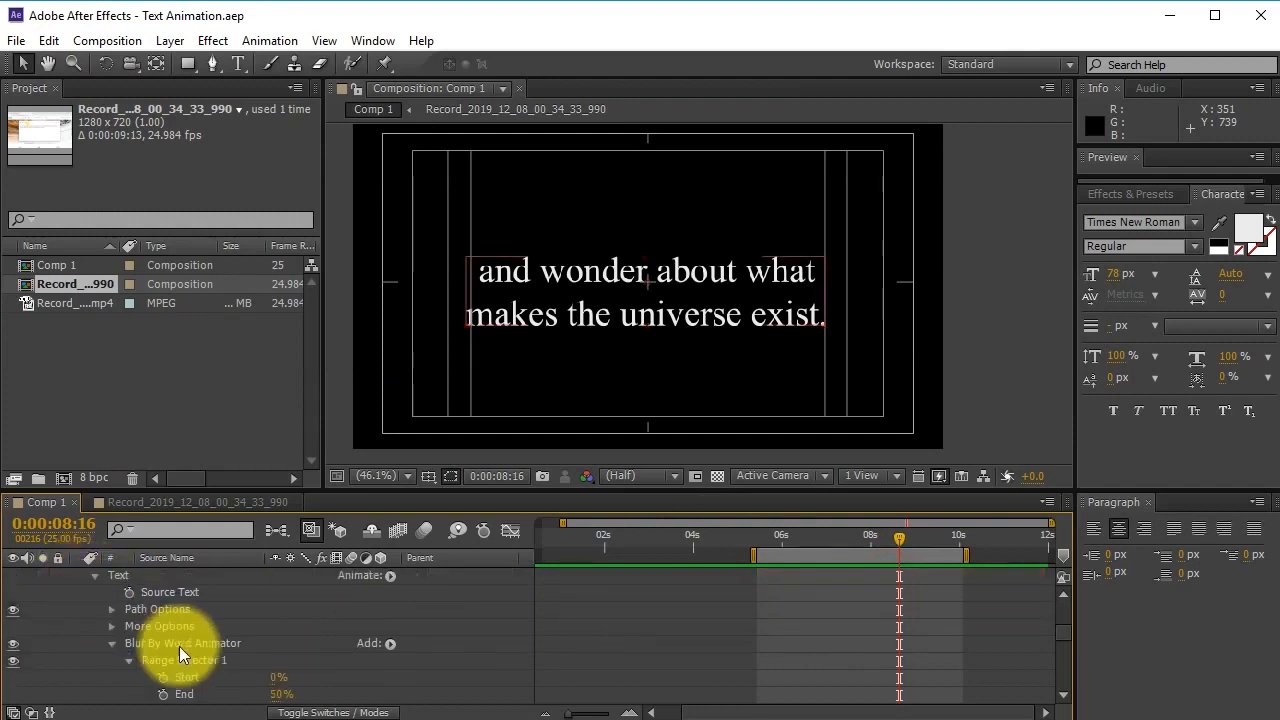
scroll(230, 645, "up", 3)
scroll(258, 644, "down", 1)
left_click_drag(700, 543, 753, 543)
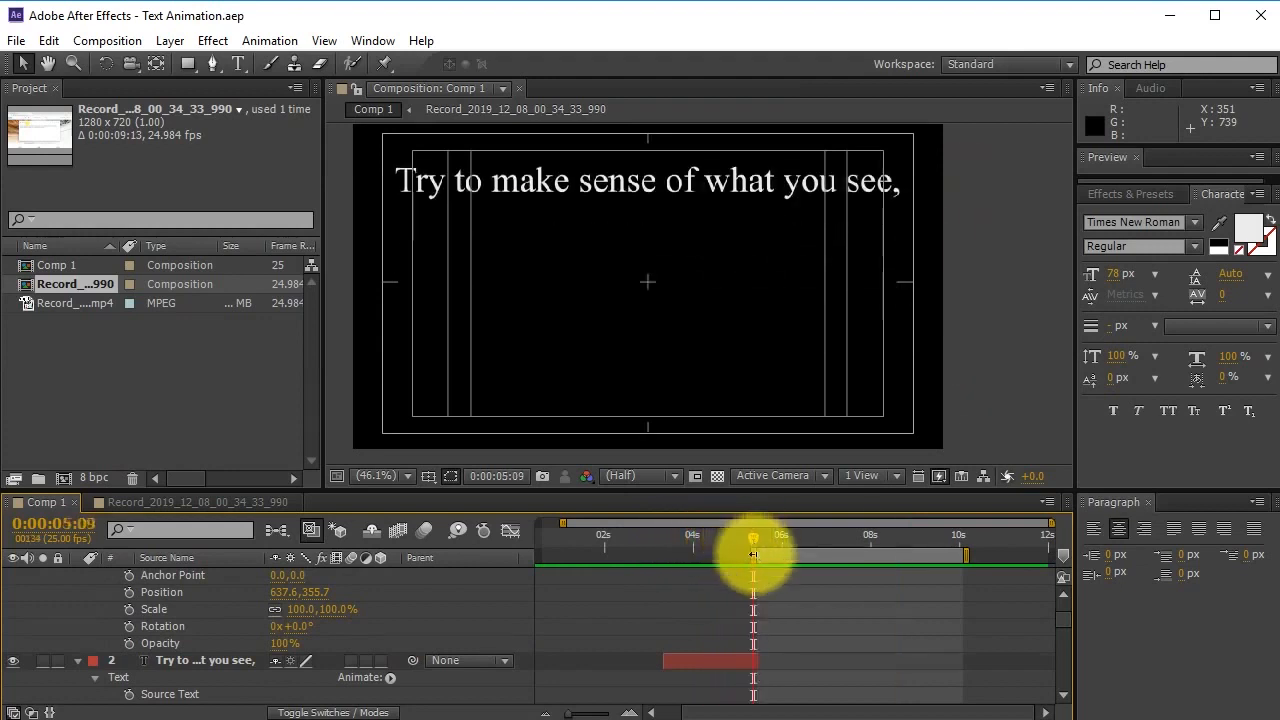
left_click(751, 658)
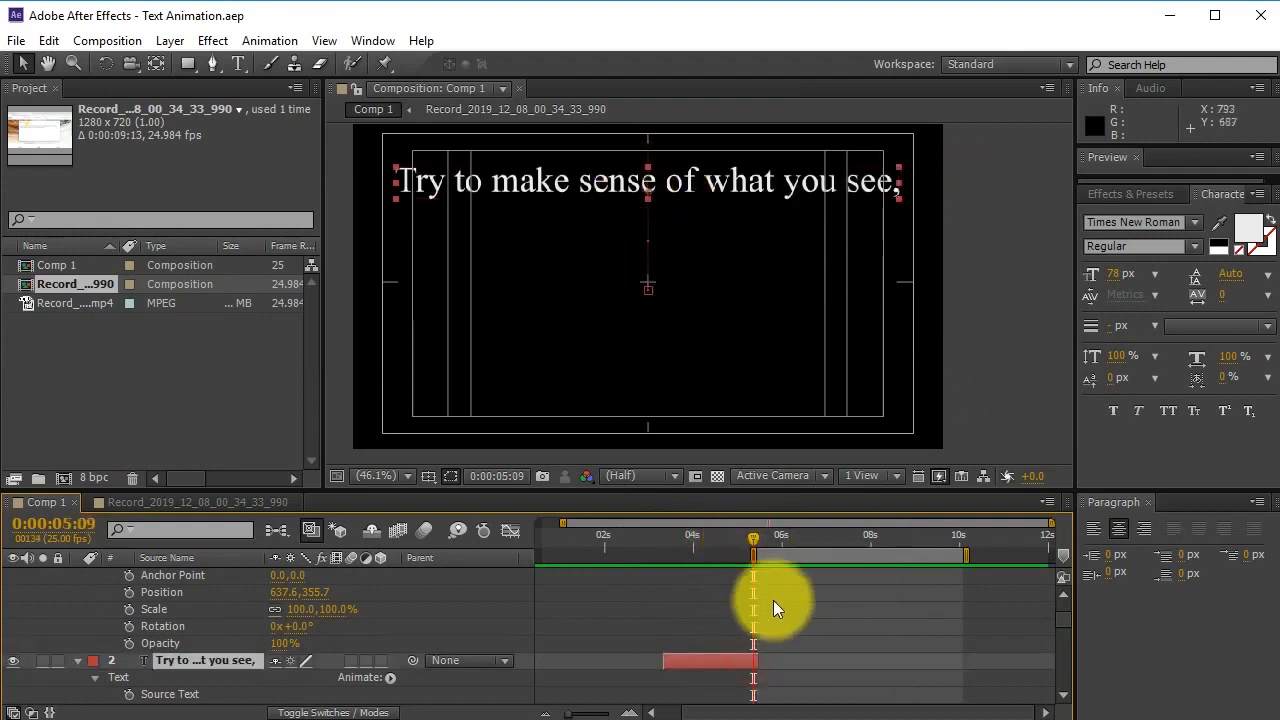
left_click(743, 538)
left_click_drag(743, 538, 794, 545)
scroll(695, 645, "down", 5)
scroll(735, 637, "down", 2)
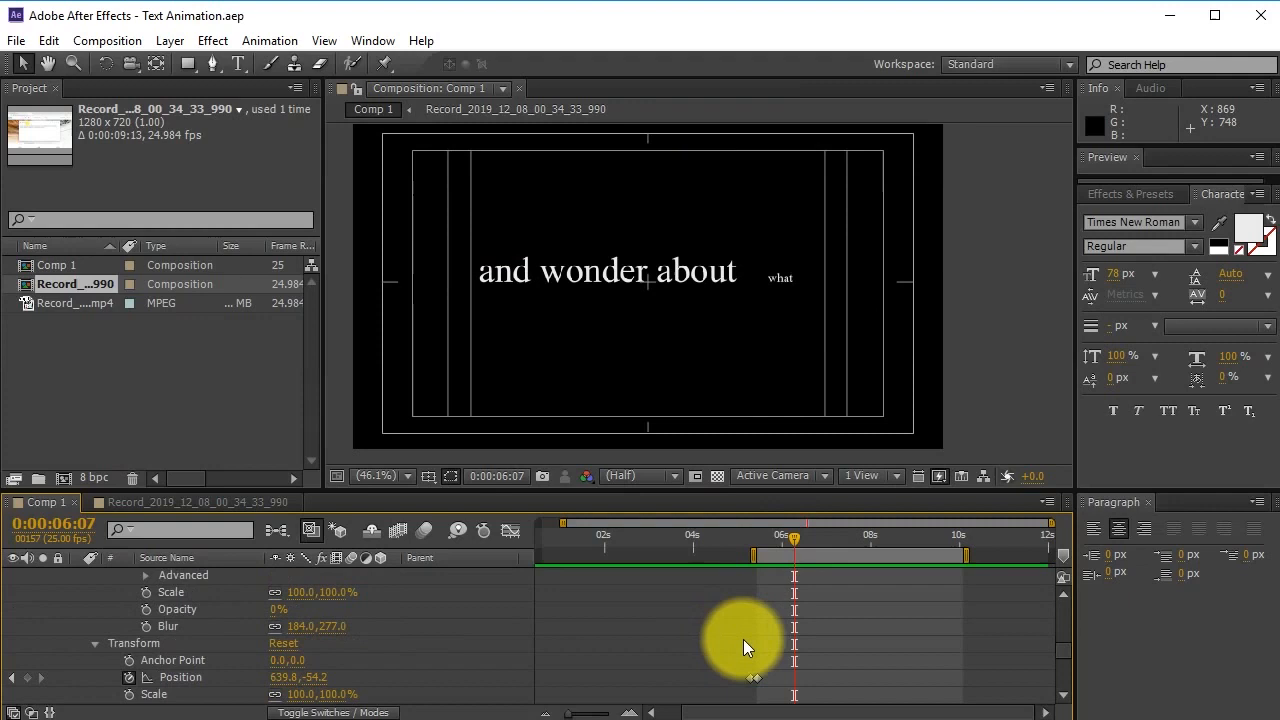
left_click(755, 675)
left_click_drag(757, 675, 761, 678)
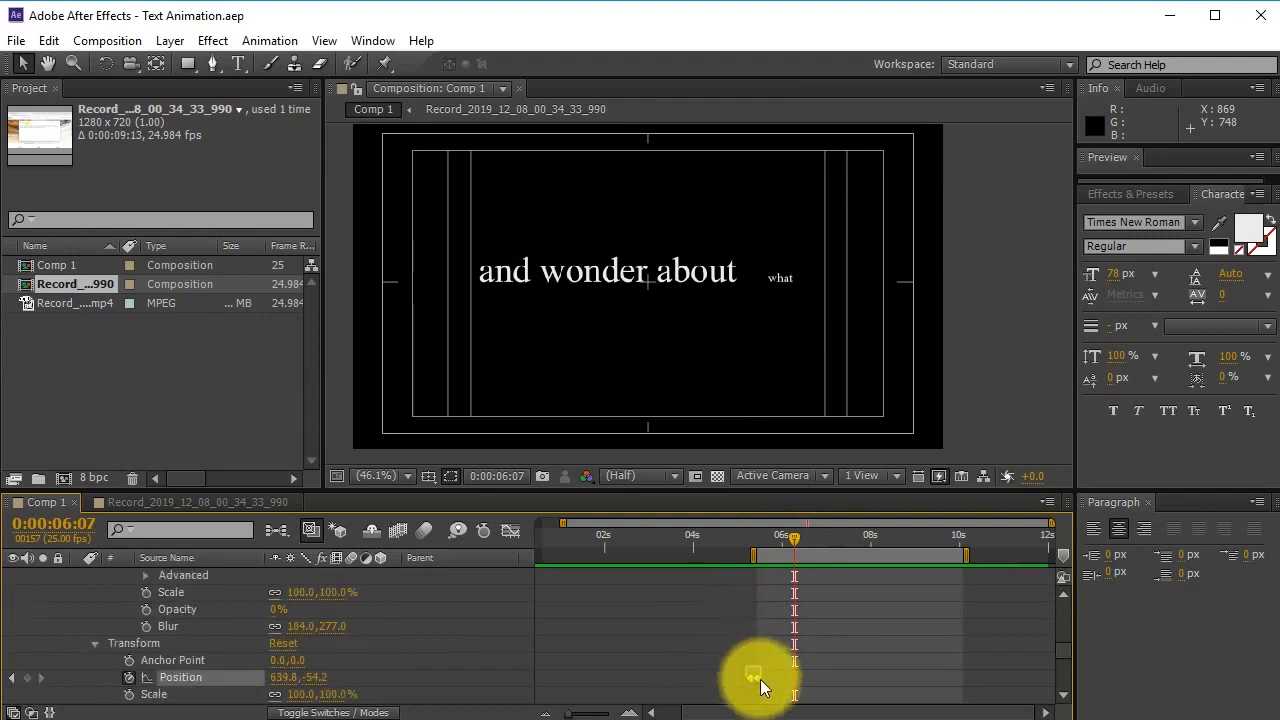
scroll(886, 603, "up", 6)
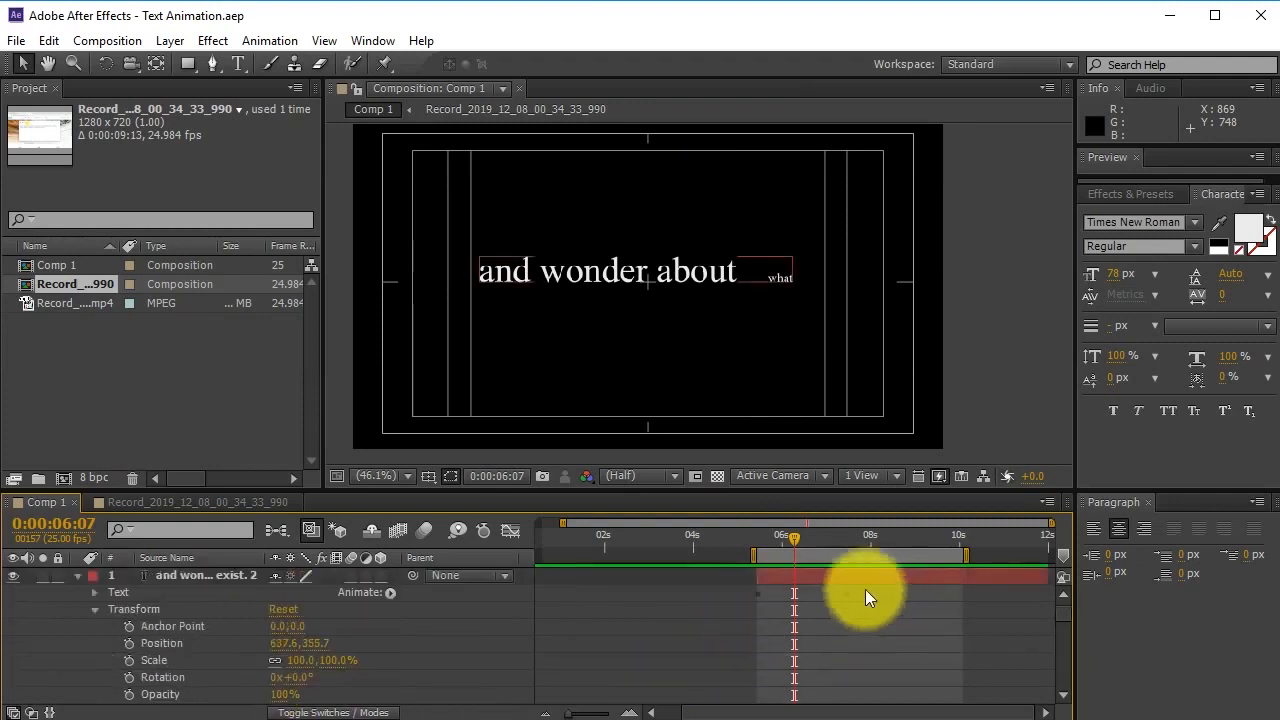
left_click_drag(801, 541, 890, 544)
scroll(910, 605, "down", 5)
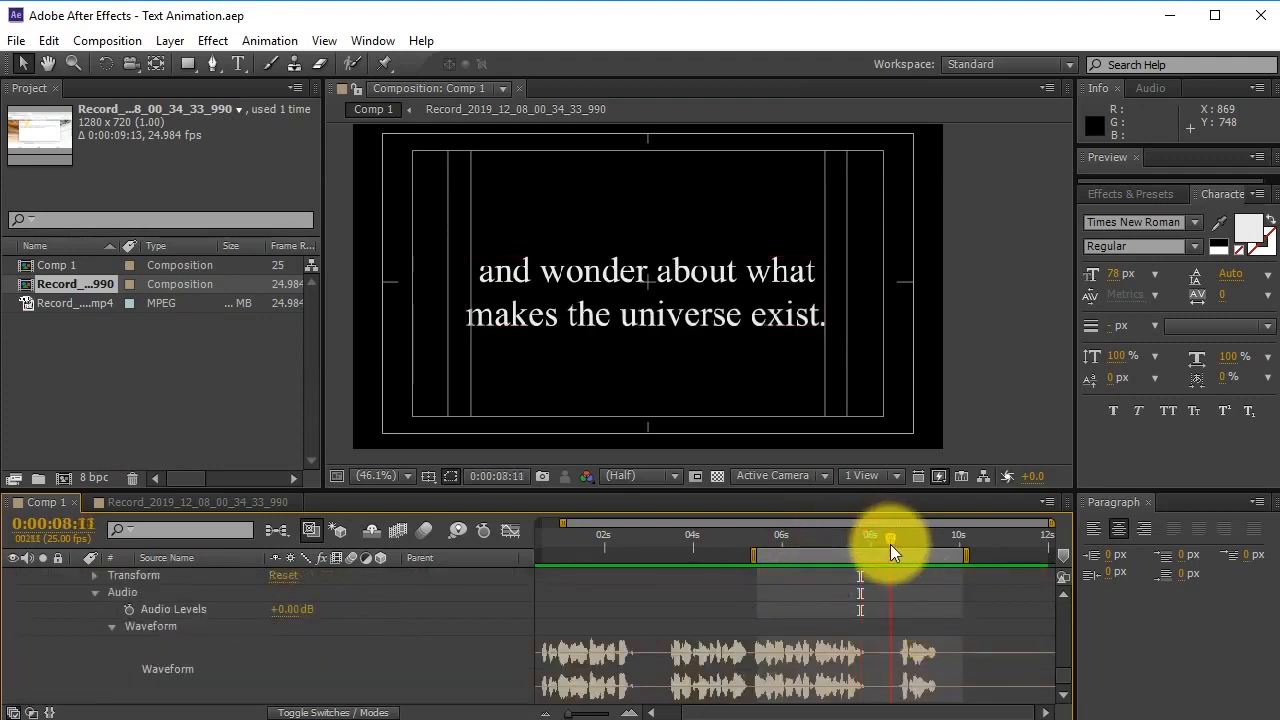
scroll(878, 600, "up", 5)
scroll(920, 610, "up", 3)
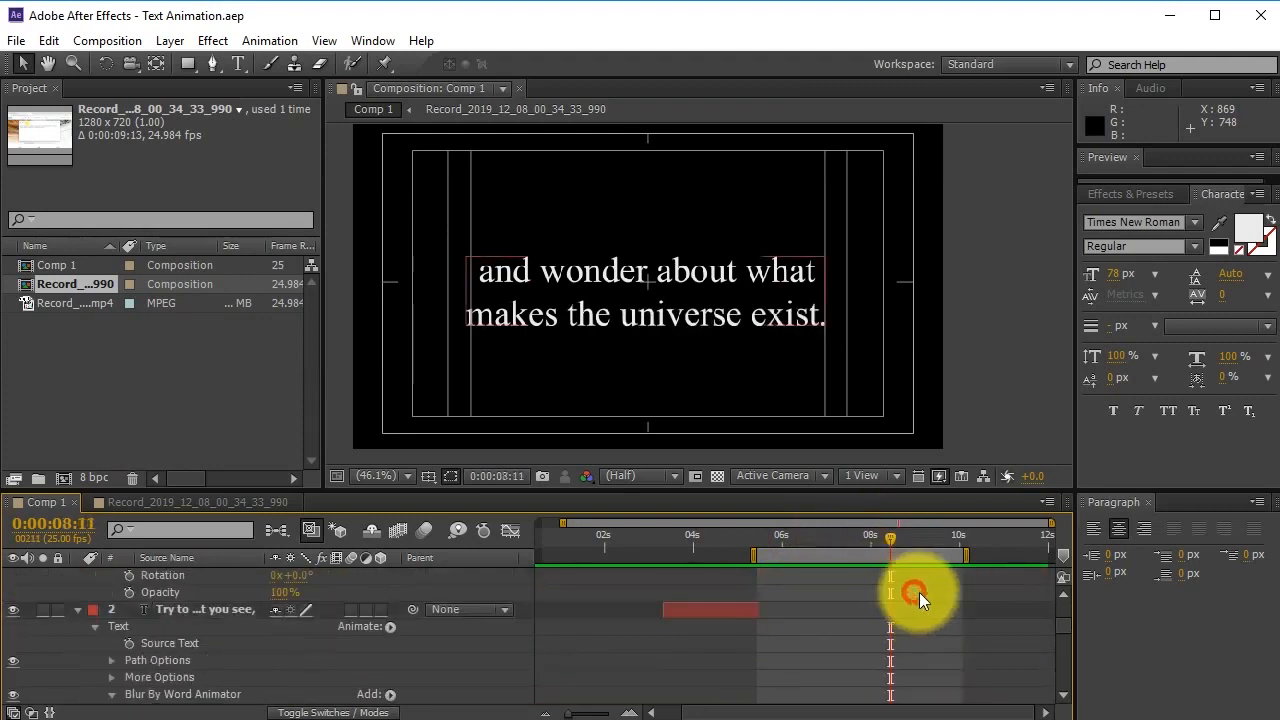
left_click(892, 575)
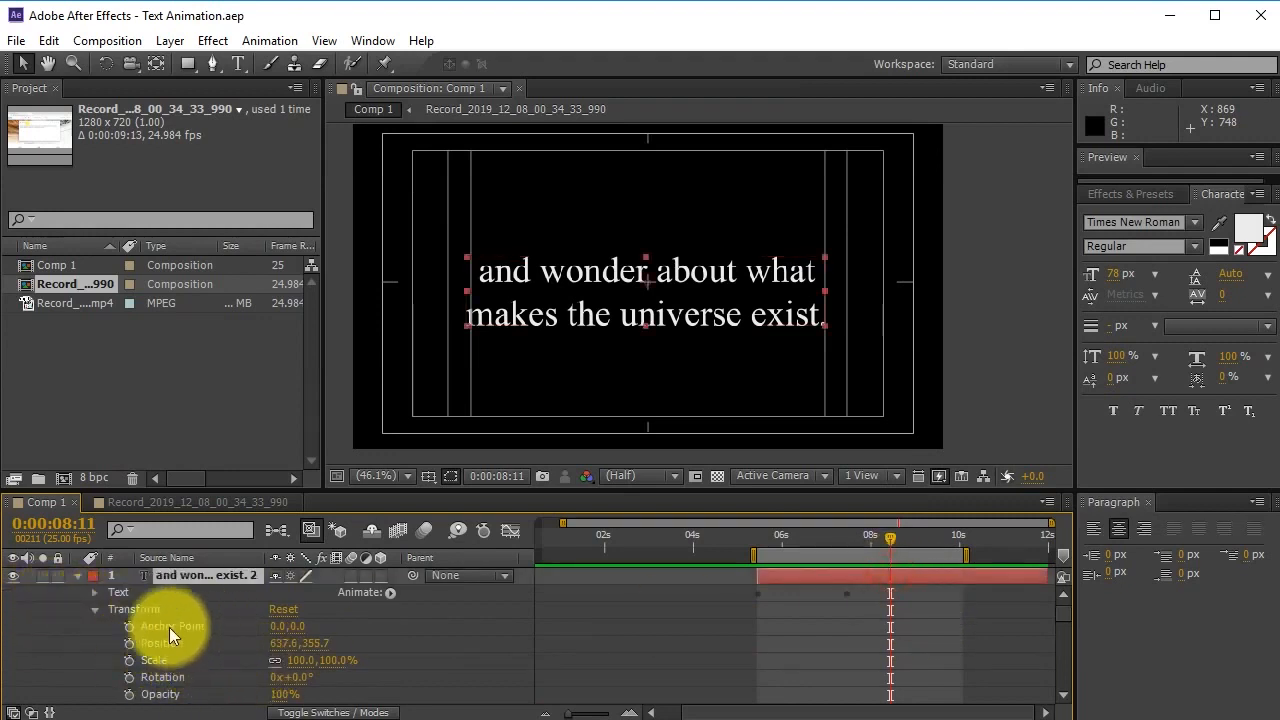
scroll(131, 647, "down", 1)
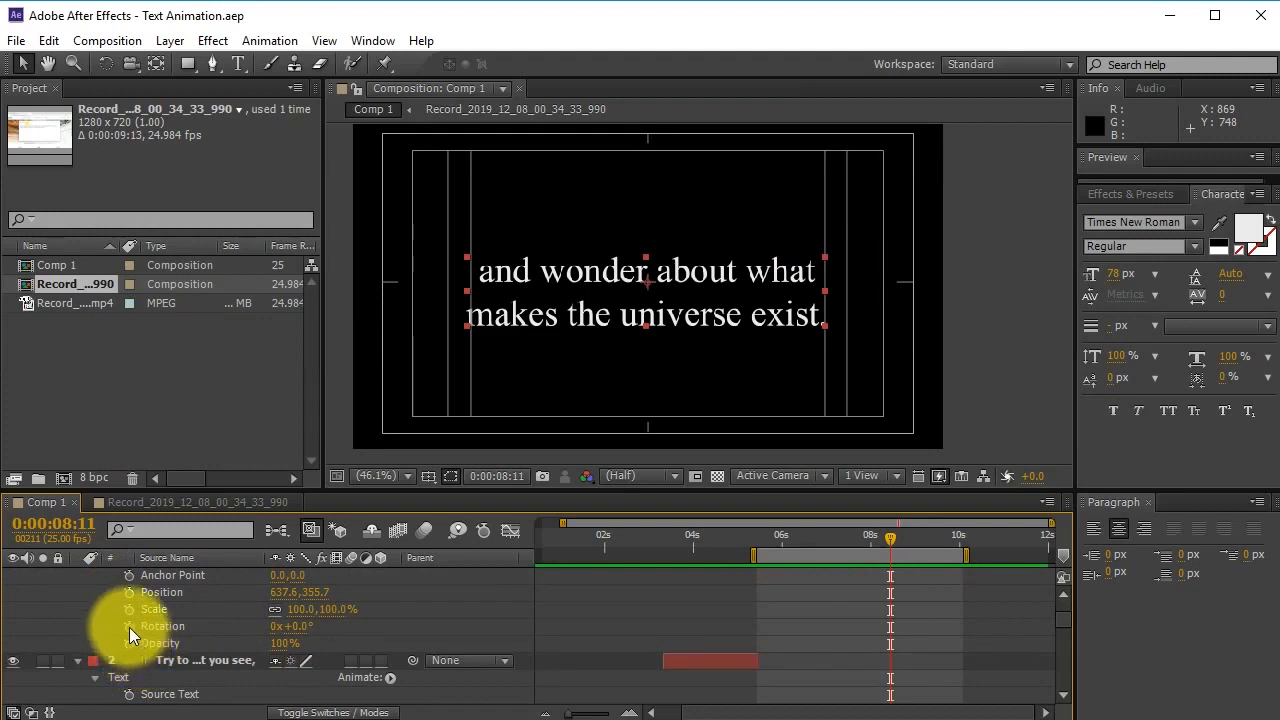
Set starting Rotation and Scale keyframes at 0:00:08:11, then move the playhead to 0:00:08:21.
left_click(129, 627)
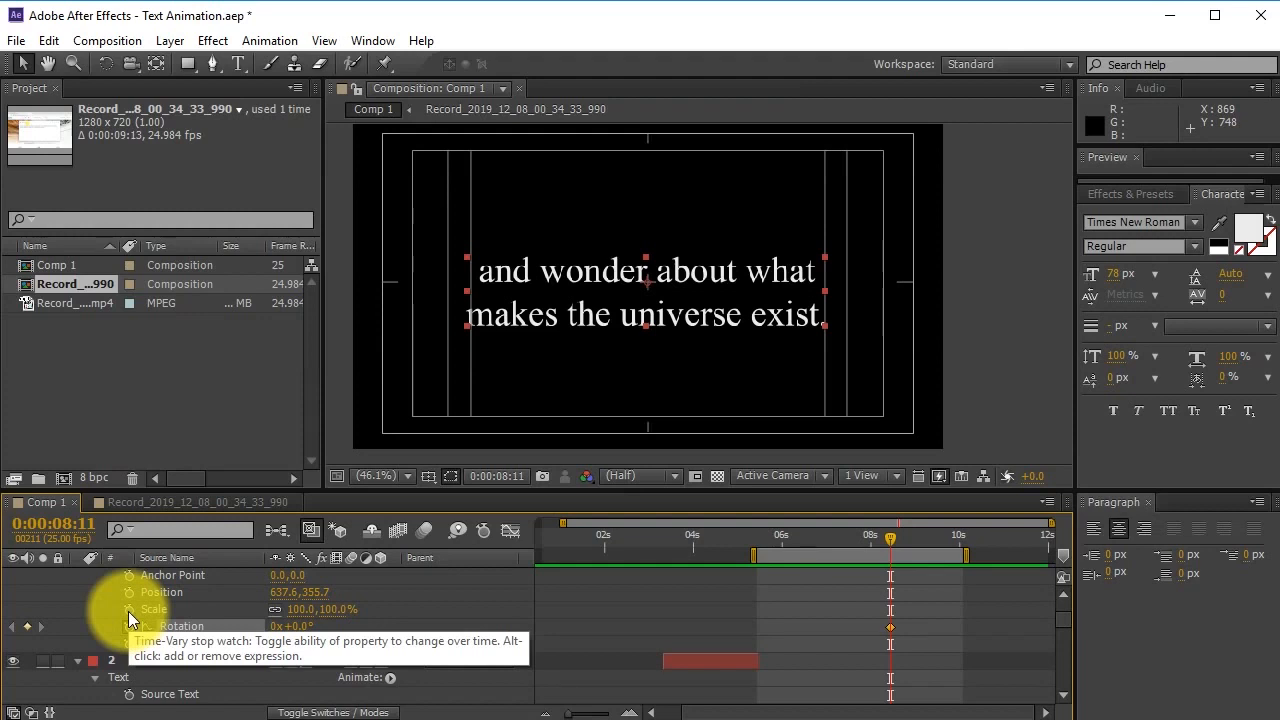
left_click(128, 611)
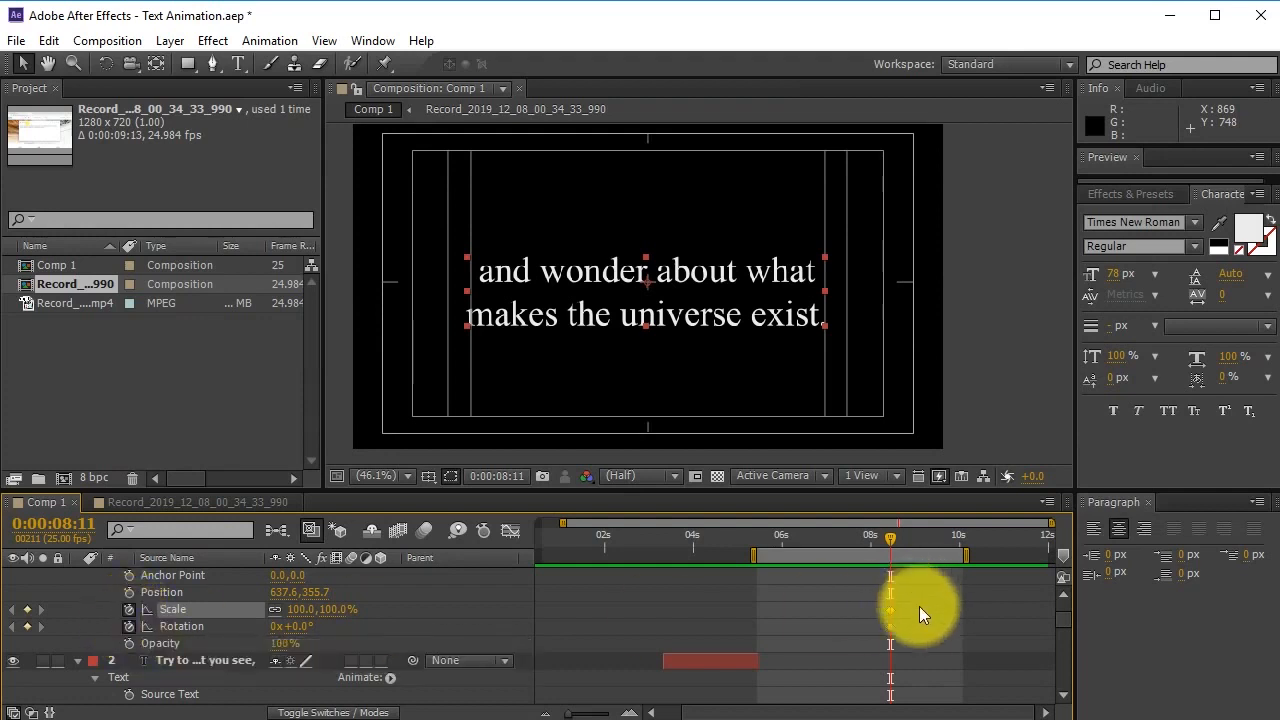
scroll(925, 620, "down", 6)
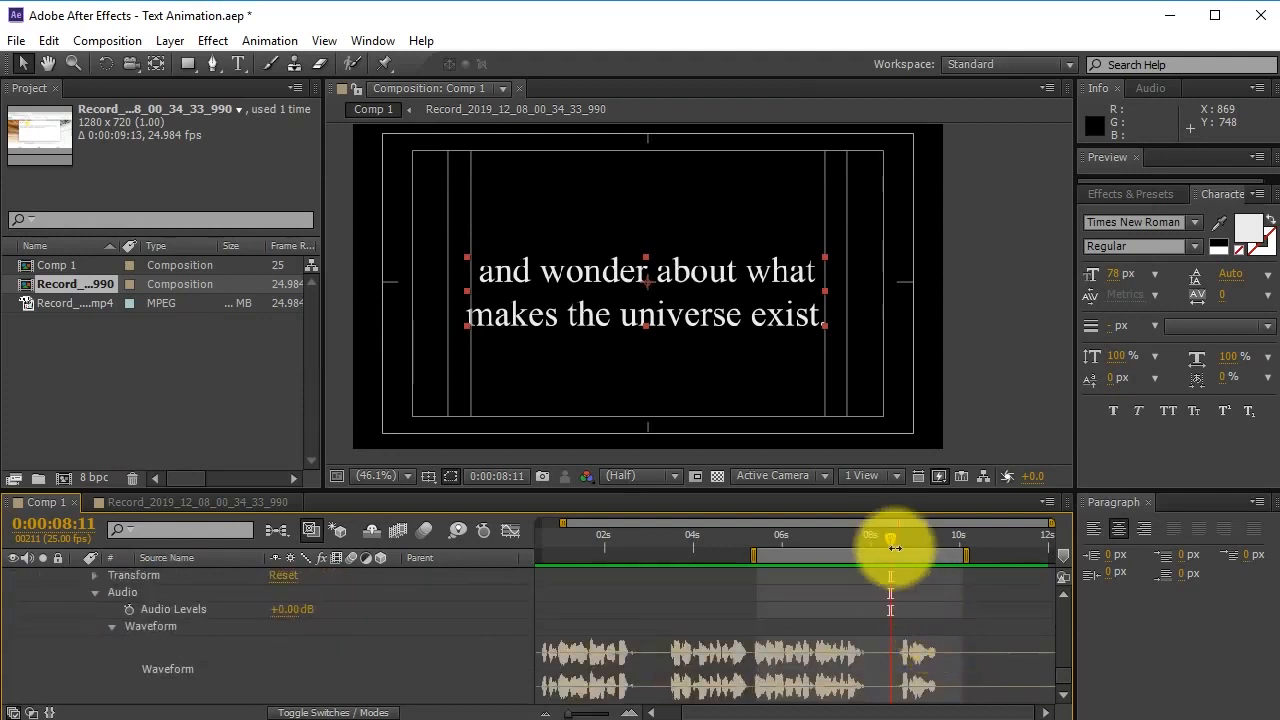
left_click_drag(889, 537, 906, 541)
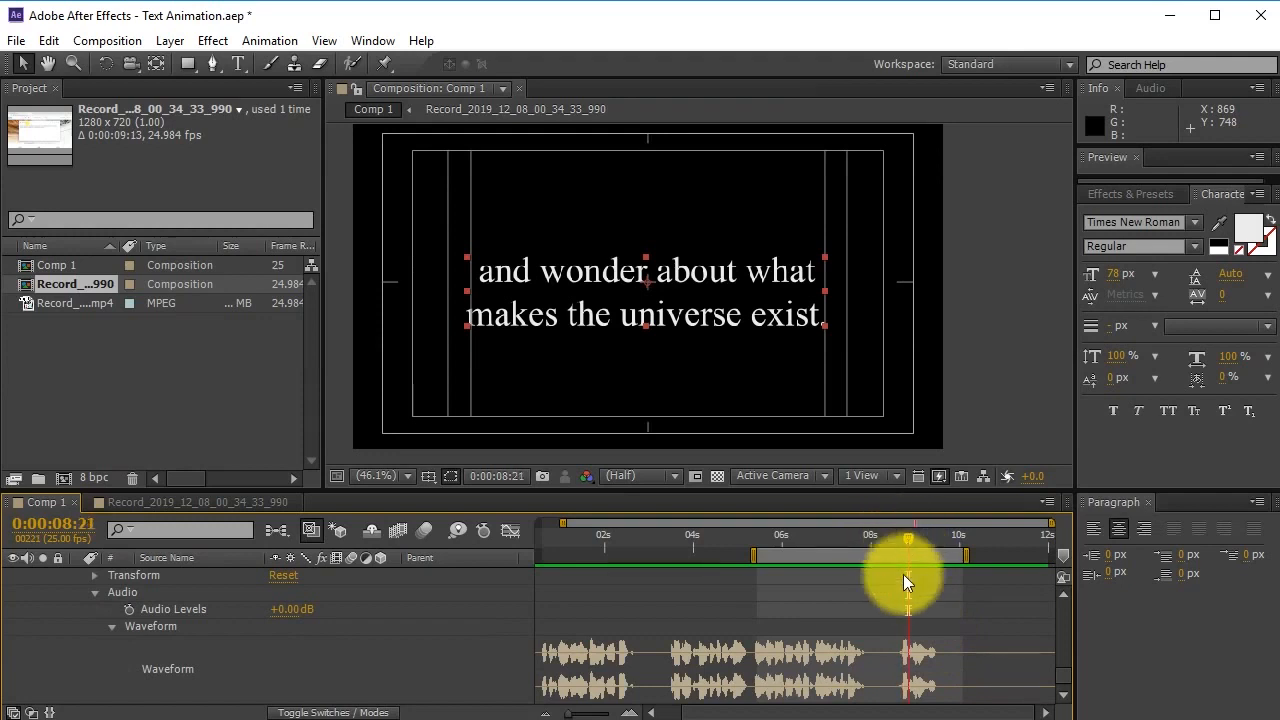
scroll(910, 624, "up", 10)
scroll(912, 621, "up", 2)
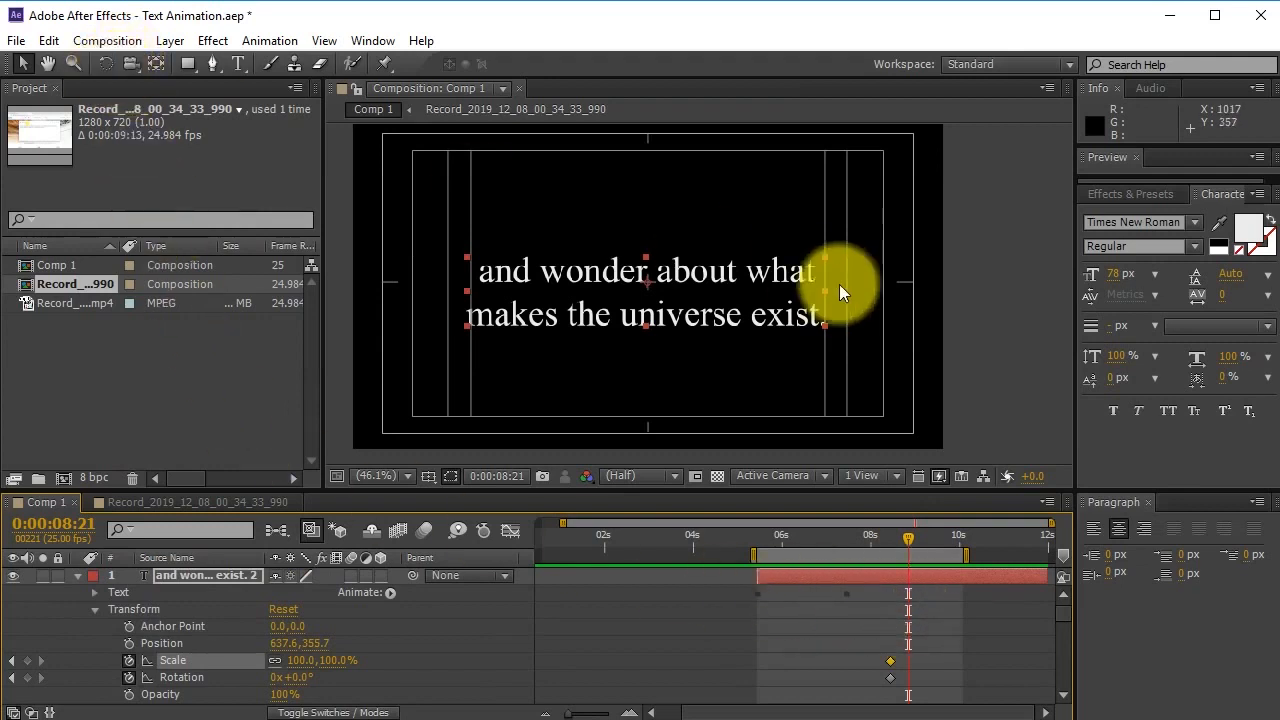
Rotate the quote to -45° and shrink it to 17.9% at 0:00:08:21.
left_click(101, 64)
left_click_drag(771, 286, 749, 229)
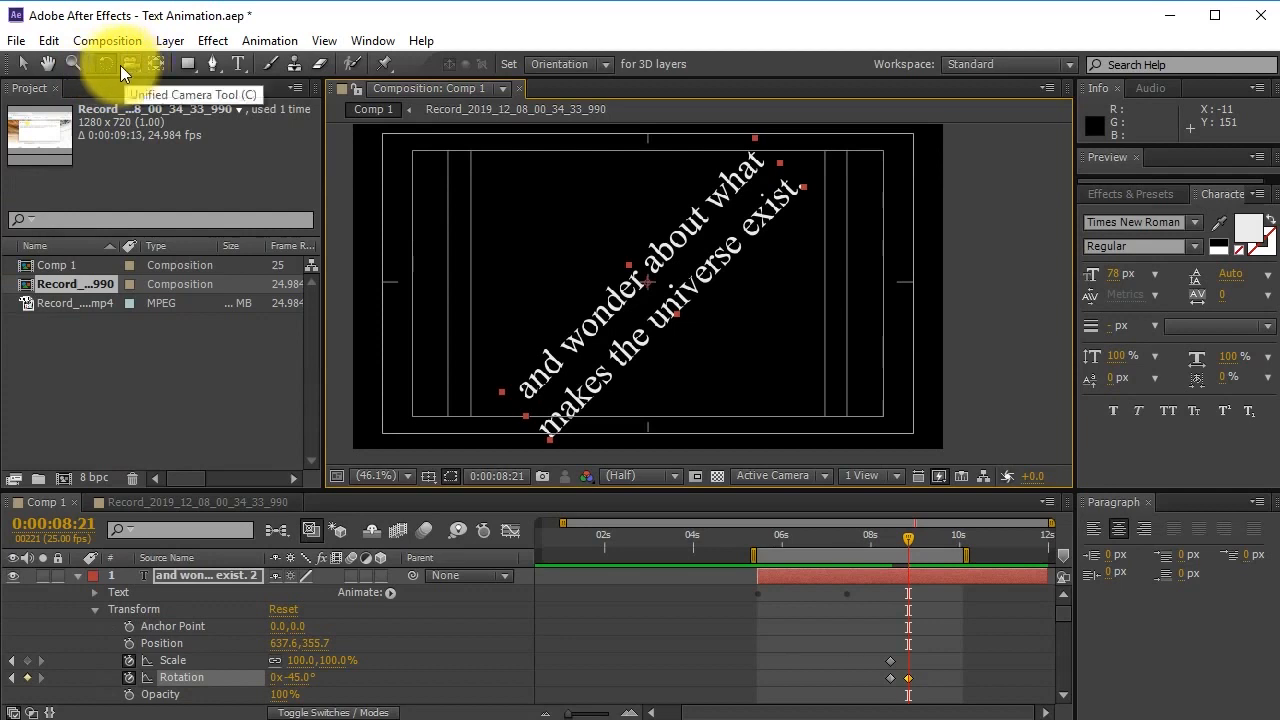
left_click(23, 63)
left_click_drag(755, 137, 677, 244)
left_click(915, 596)
mouse_move(886, 542)
left_mouse_down()
mouse_move(906, 549)
mouse_move(891, 550)
left_mouse_up()
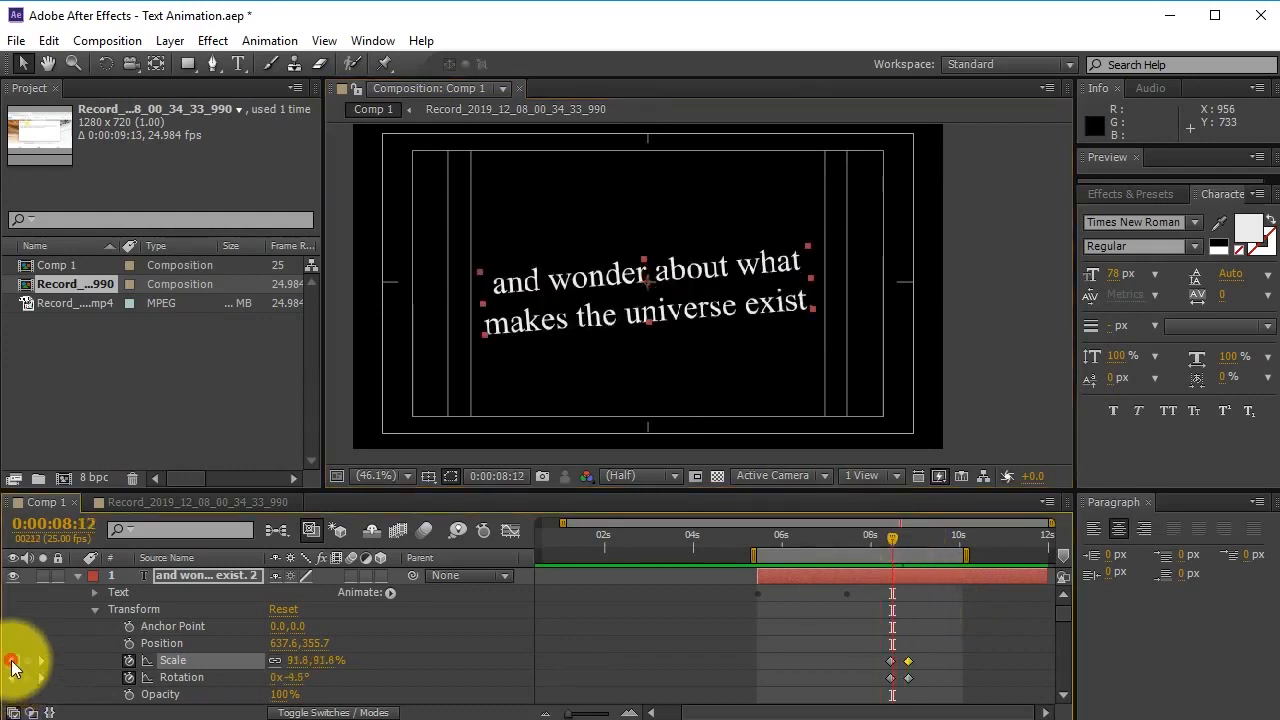
left_click(12, 661)
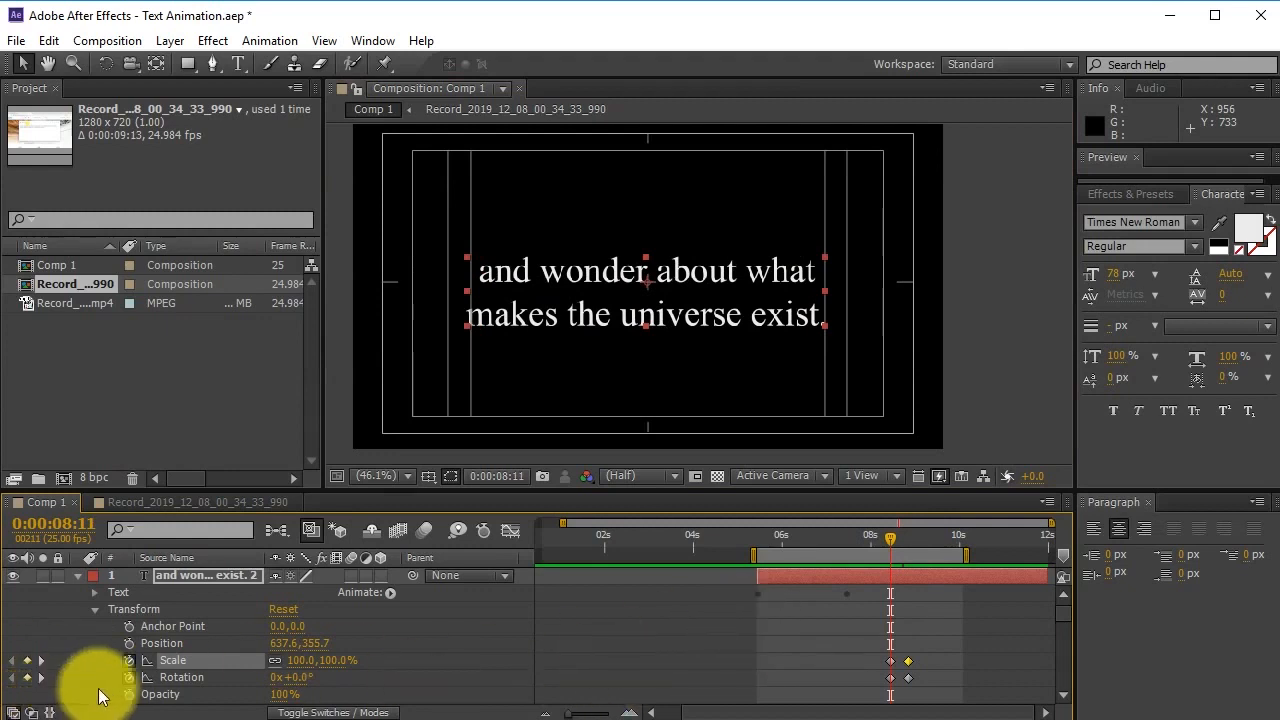
scroll(128, 686, "down", 1)
Keyframe Position at 0:00:08:11 and move the shrunken text to the top-left corner by 0:00:08:21.
left_click(129, 592)
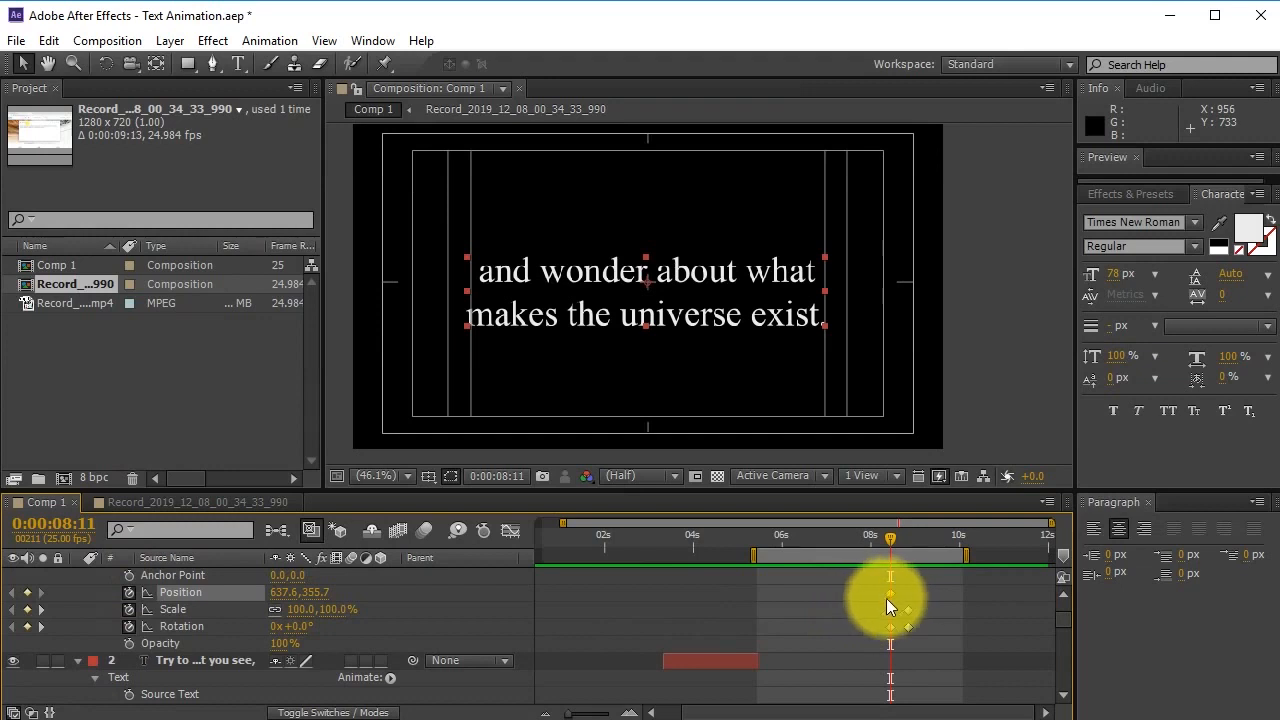
left_click(43, 608)
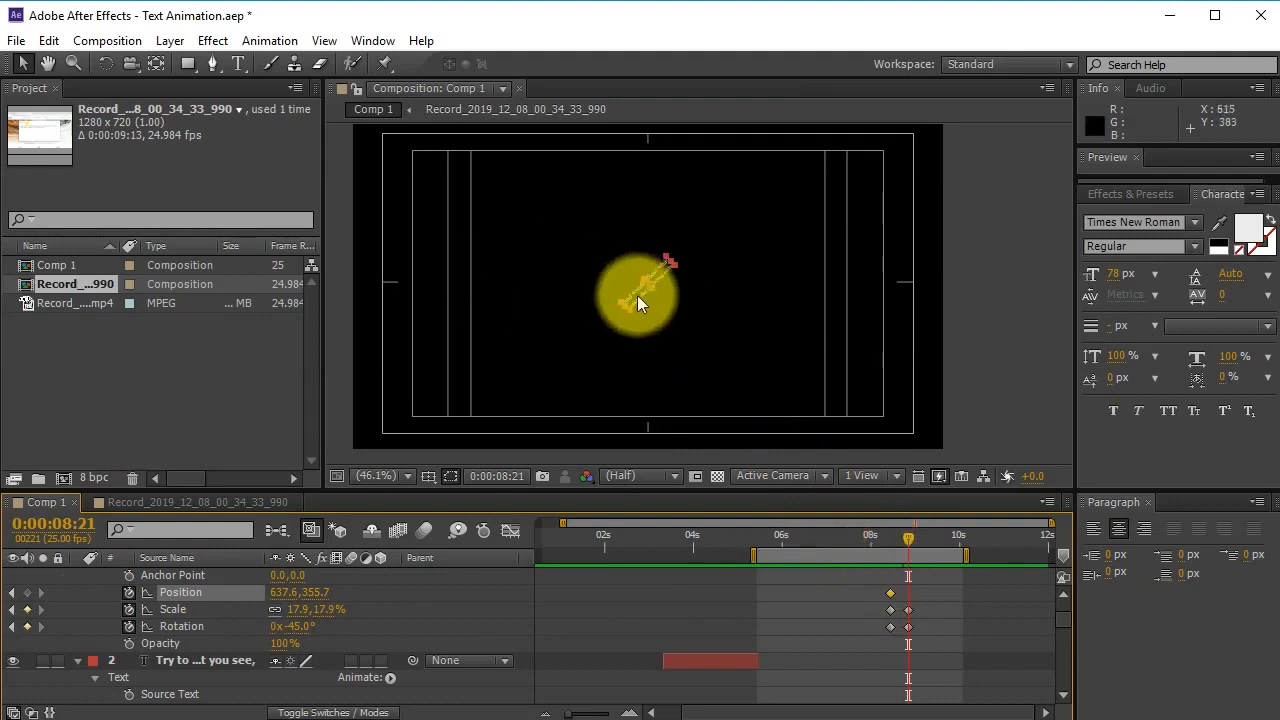
left_click_drag(631, 299, 340, 140)
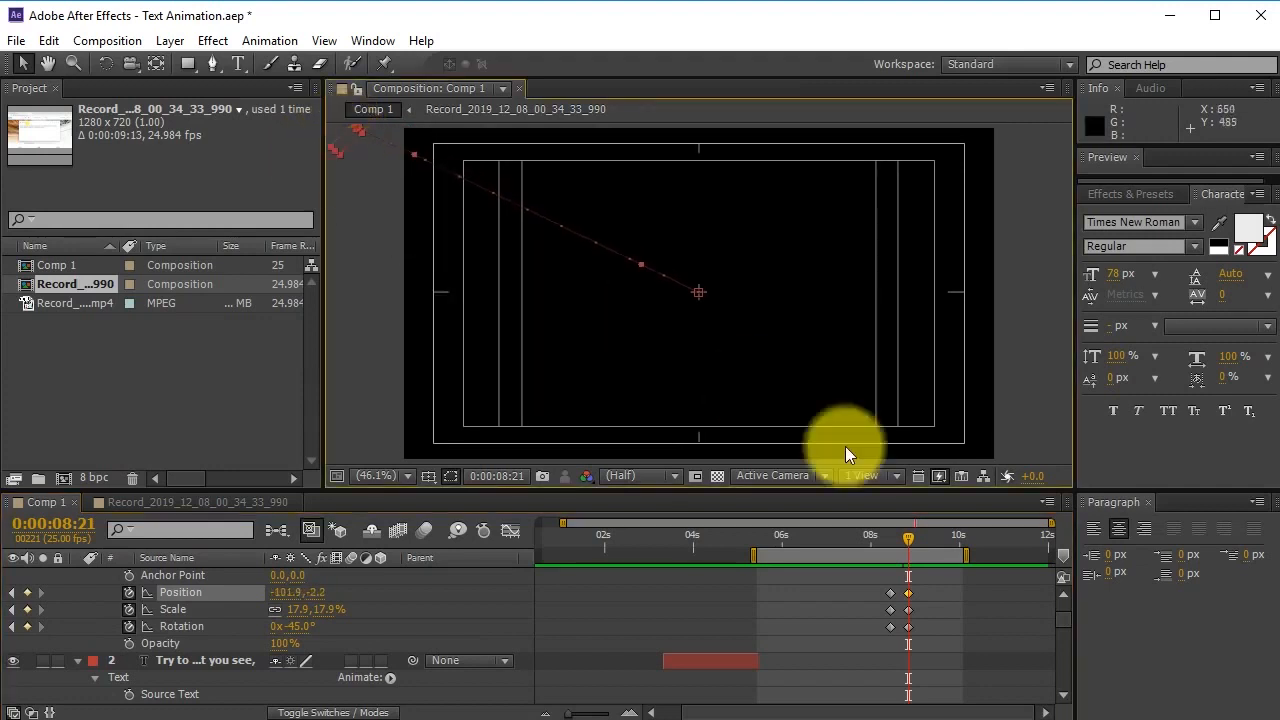
left_click(928, 604)
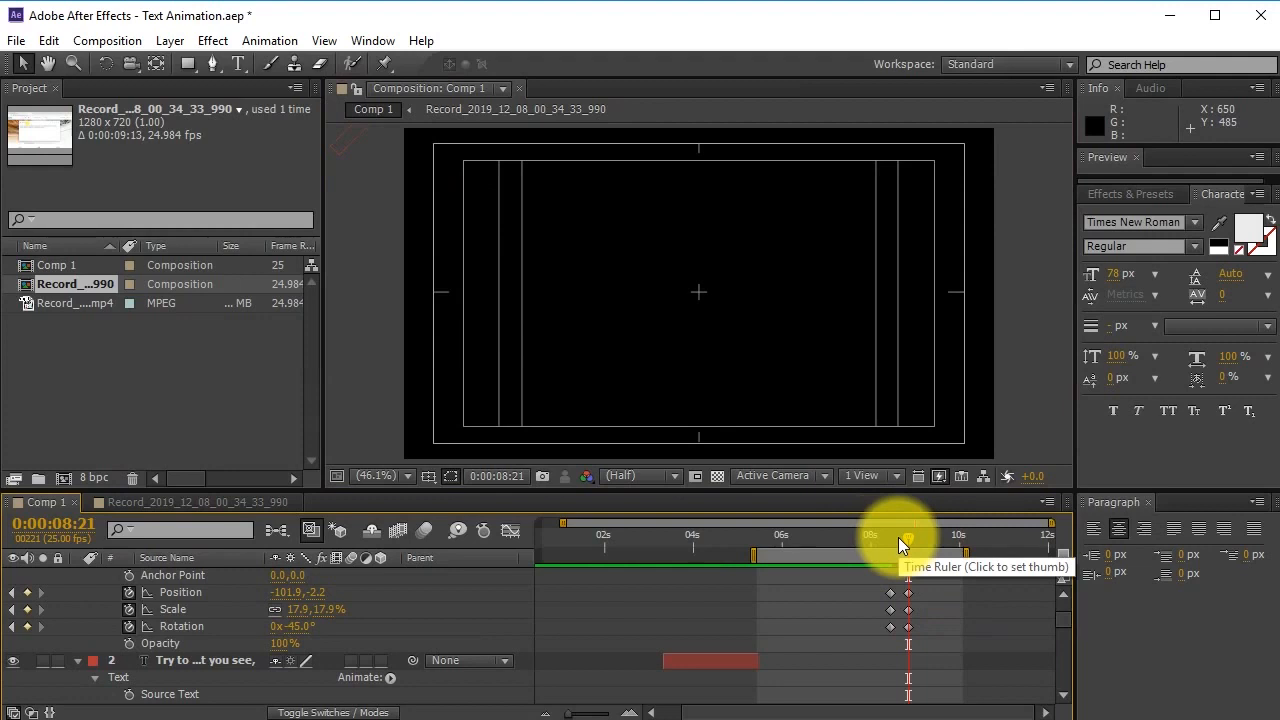
Preview the animation, then return the playhead to around 0:00:08:21.
key("space")
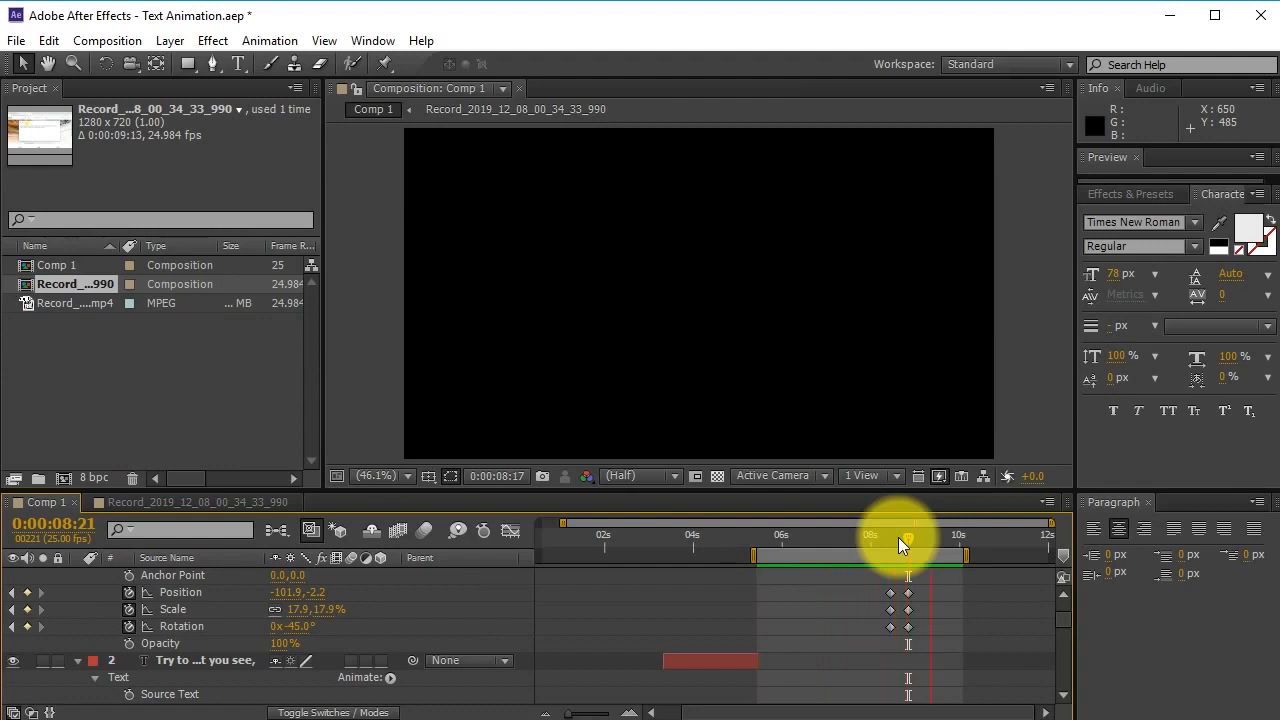
key("space")
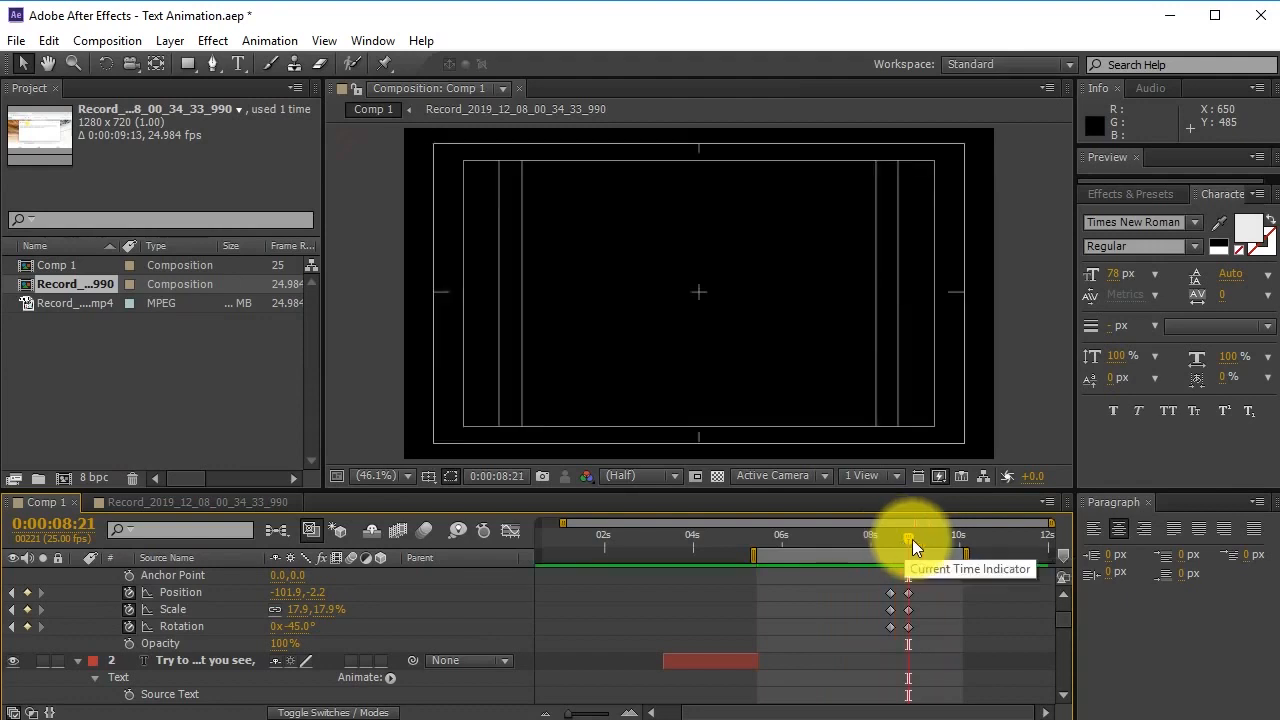
scroll(917, 570, "up", 1)
mouse_move(909, 538)
left_mouse_down()
mouse_move(880, 542)
mouse_move(930, 545)
left_mouse_up()
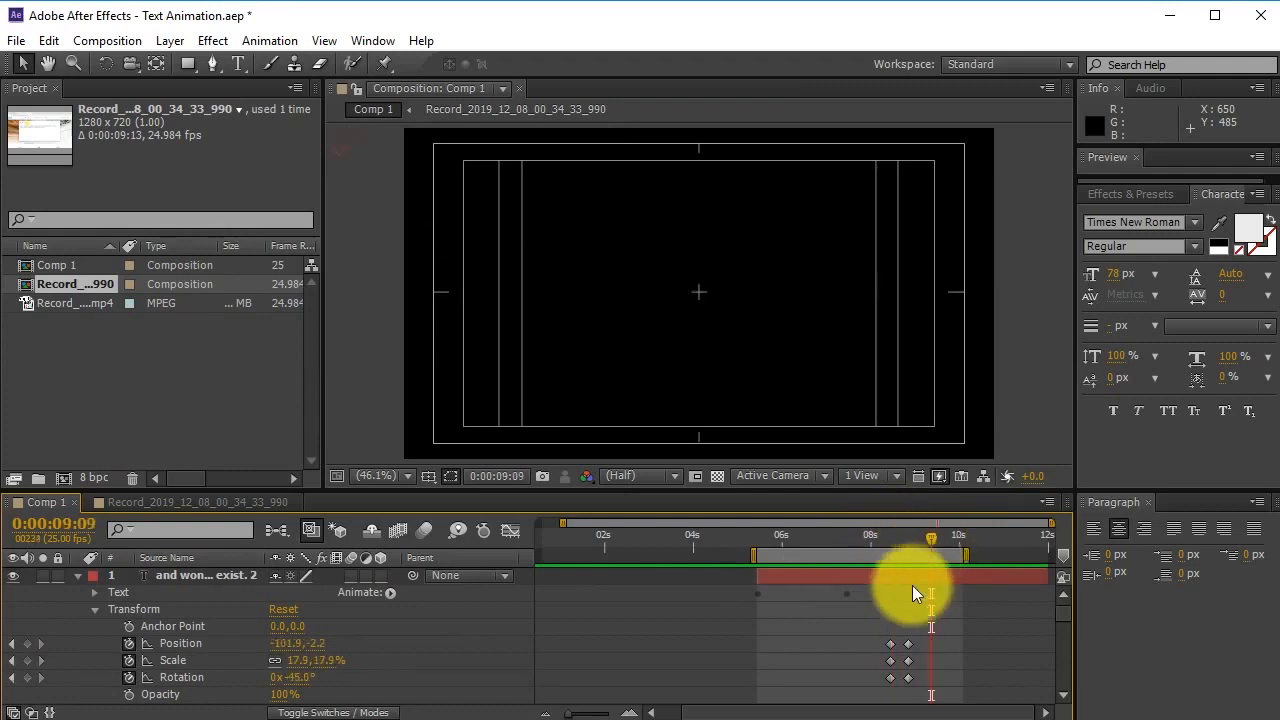
Split the universe-exist layer at 0:00:08:21, delete the later piece, and save.
left_click(932, 578)
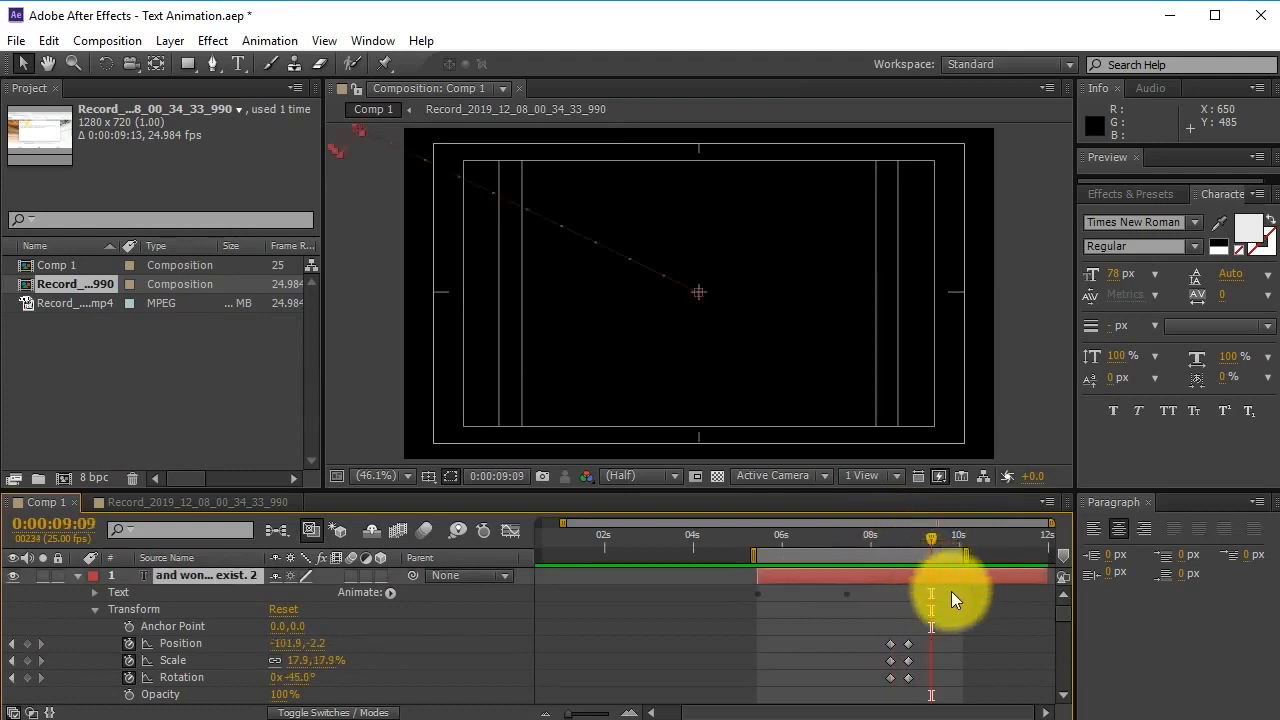
left_click(910, 544)
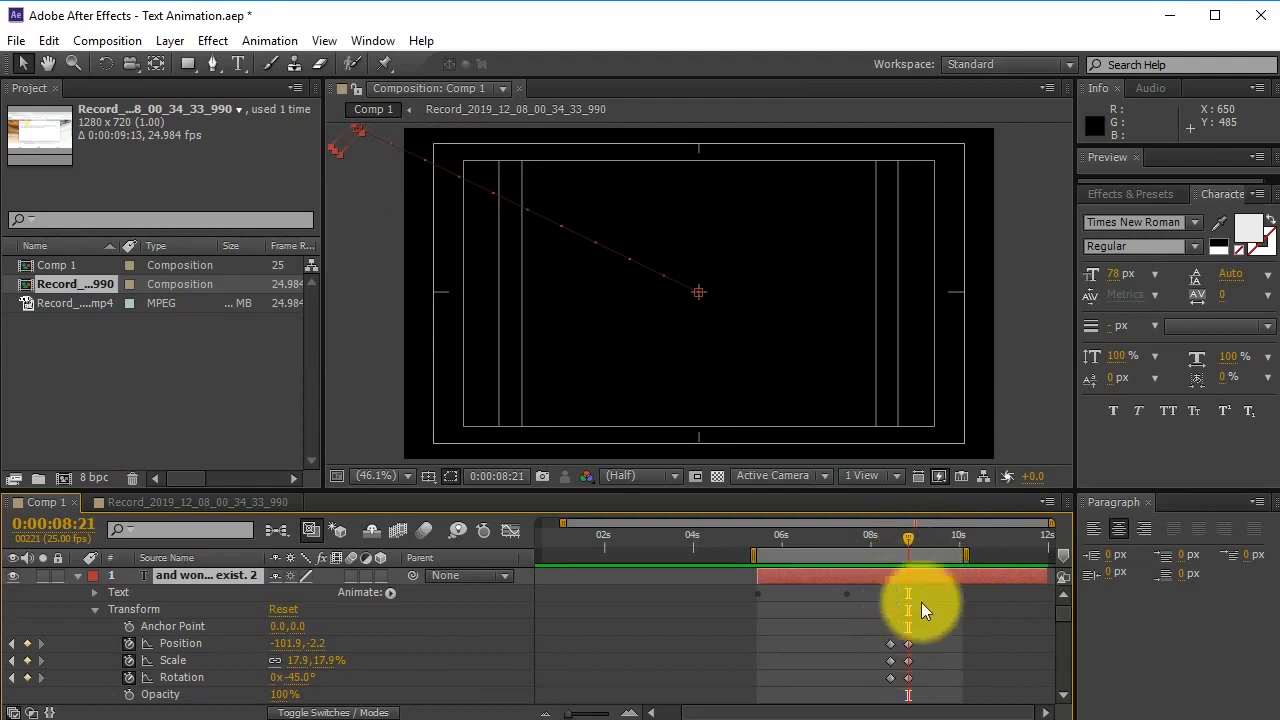
left_click(920, 574)
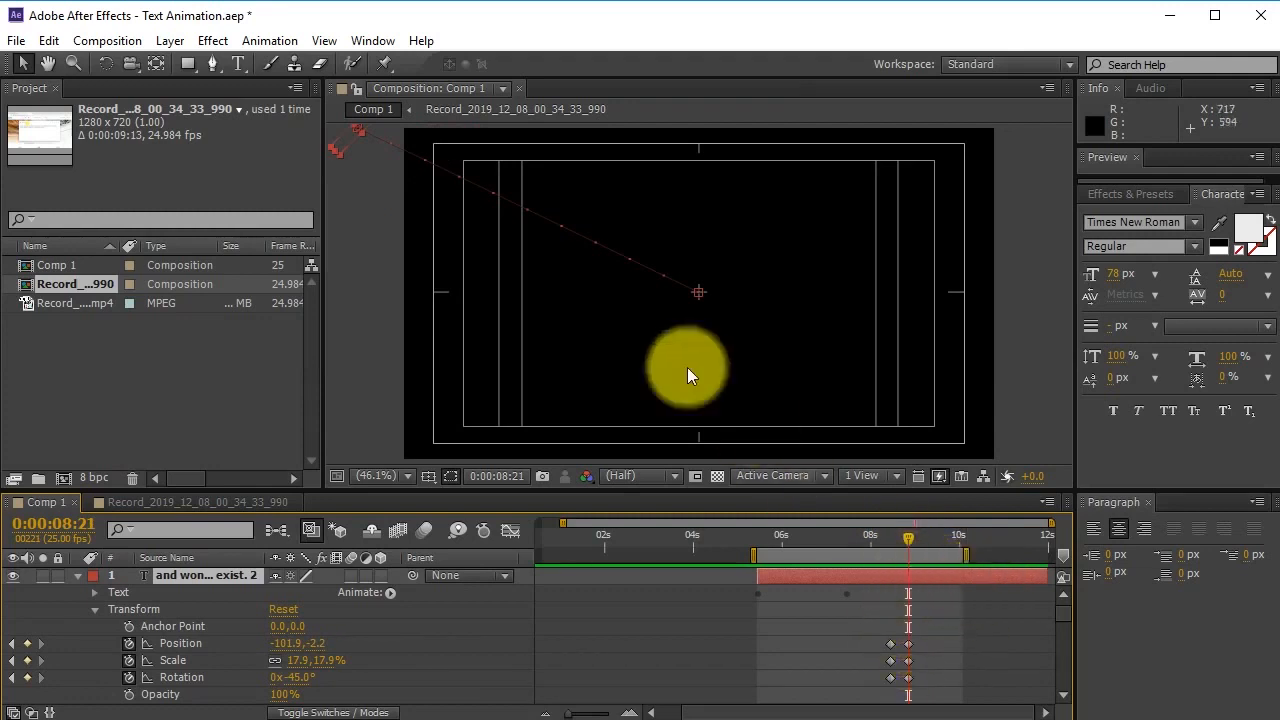
left_click(937, 586)
left_click(934, 577)
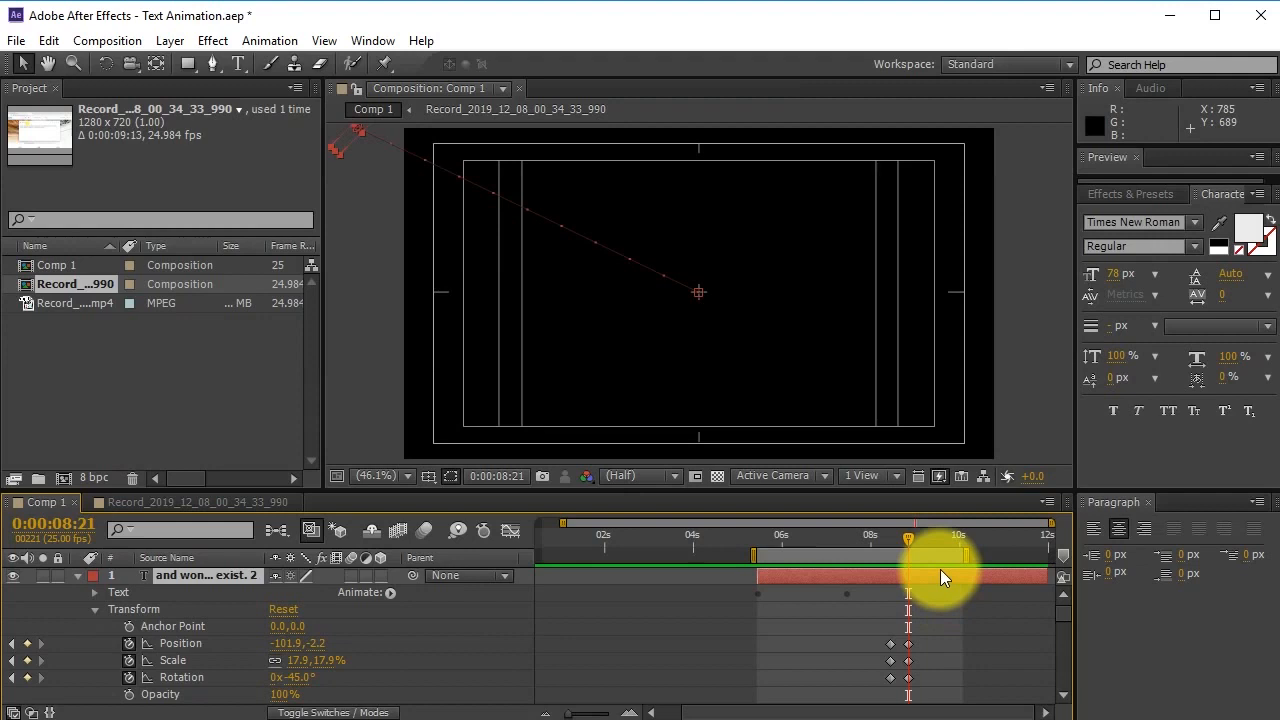
key("ctrl+shift+d")
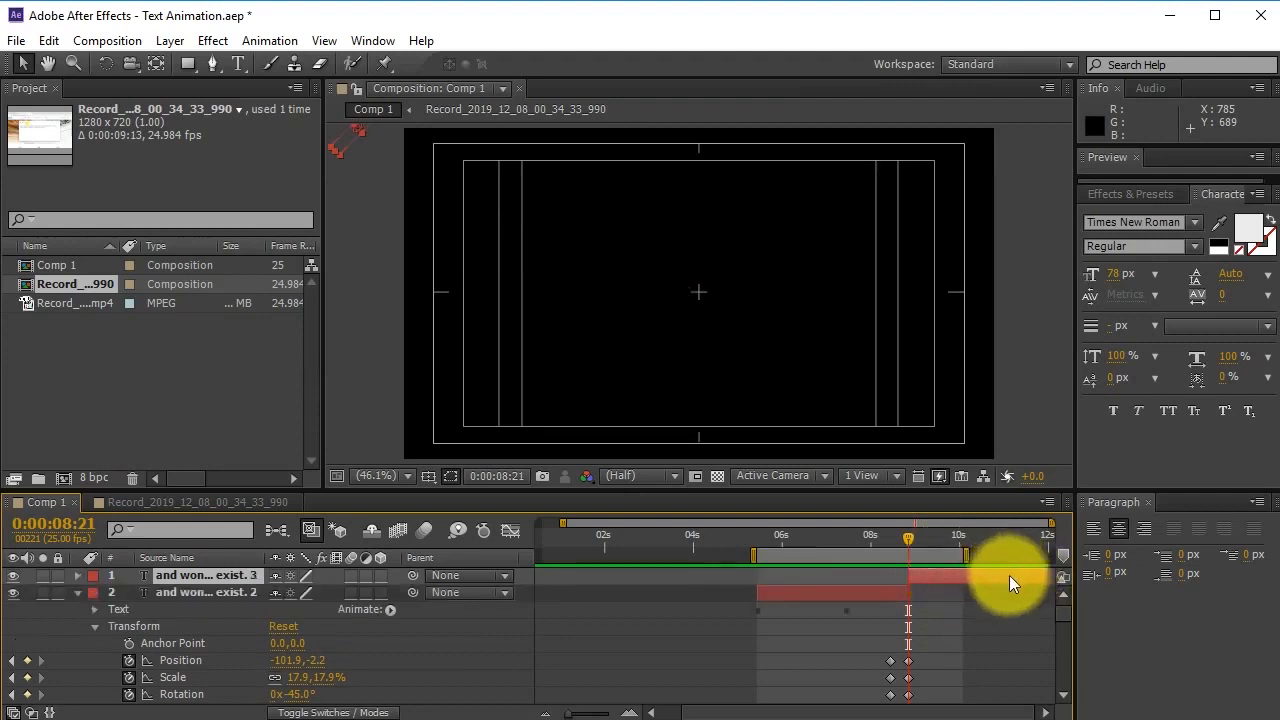
key("Delete")
key("ctrl+s")
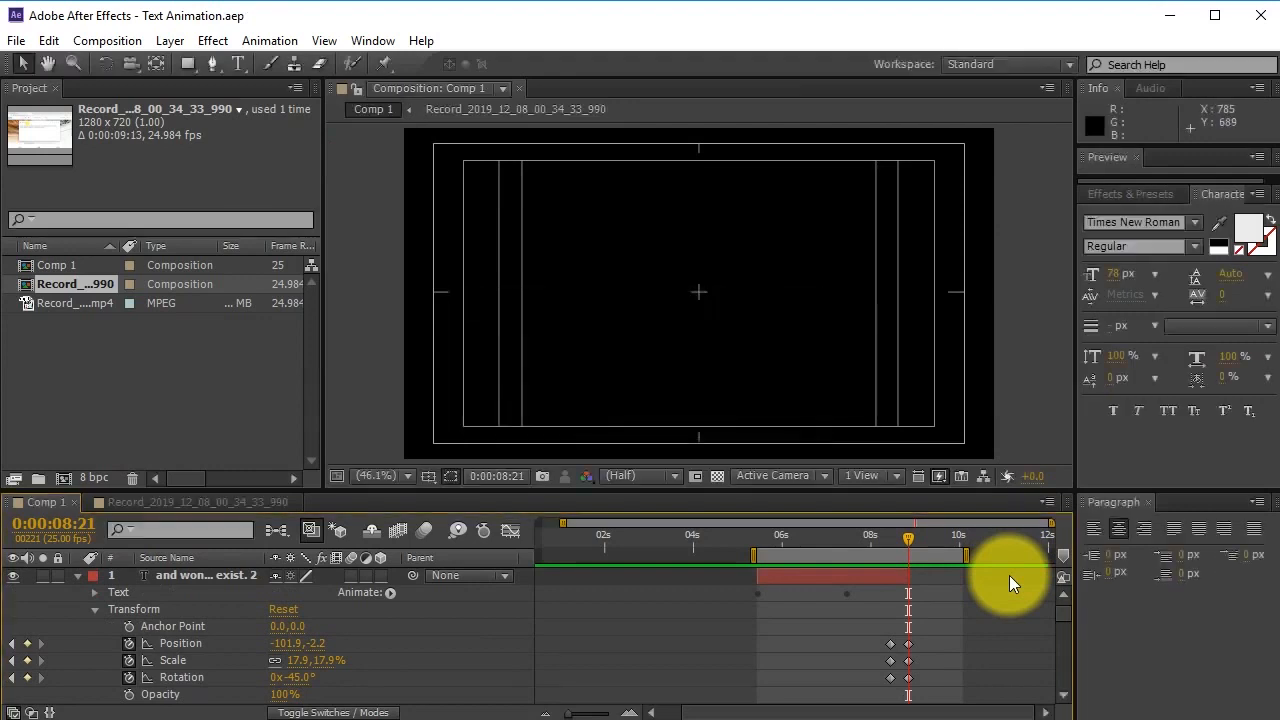
Copy 'Be curious.' from the quote notes in Notepad.
key("alt+Tab")
left_click_drag(1193, 289, 1107, 289)
right_click(1143, 289)
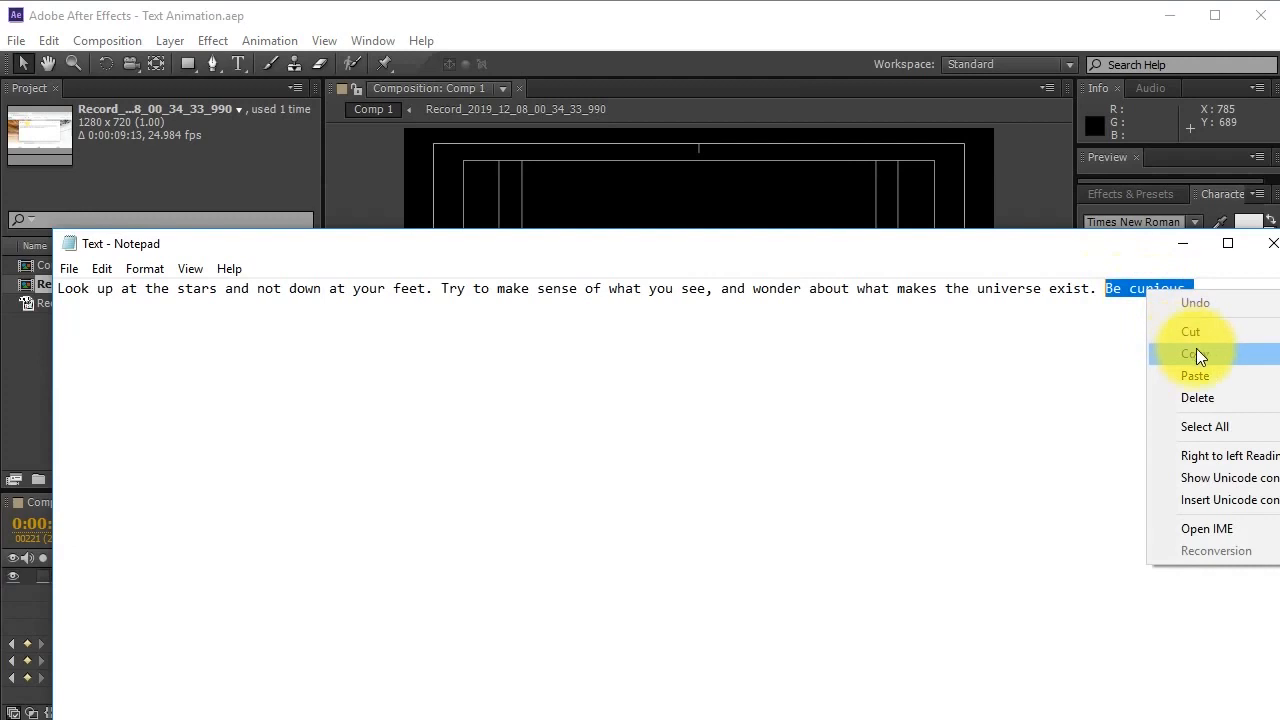
left_click(1192, 346)
left_click(842, 23)
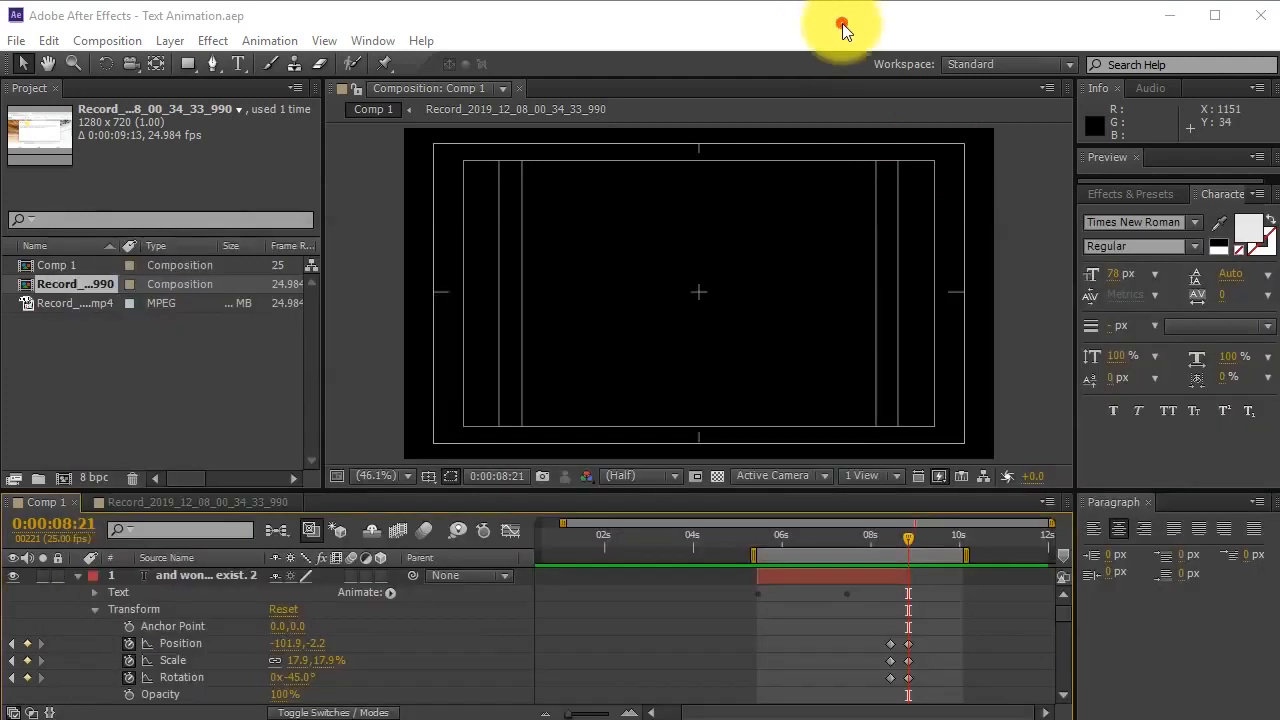
left_click(984, 619)
Create a text layer with the pasted 'Be curious.', moved toward centre and enlarged.
left_click(238, 63)
left_click(661, 285)
key("ctrl+v")
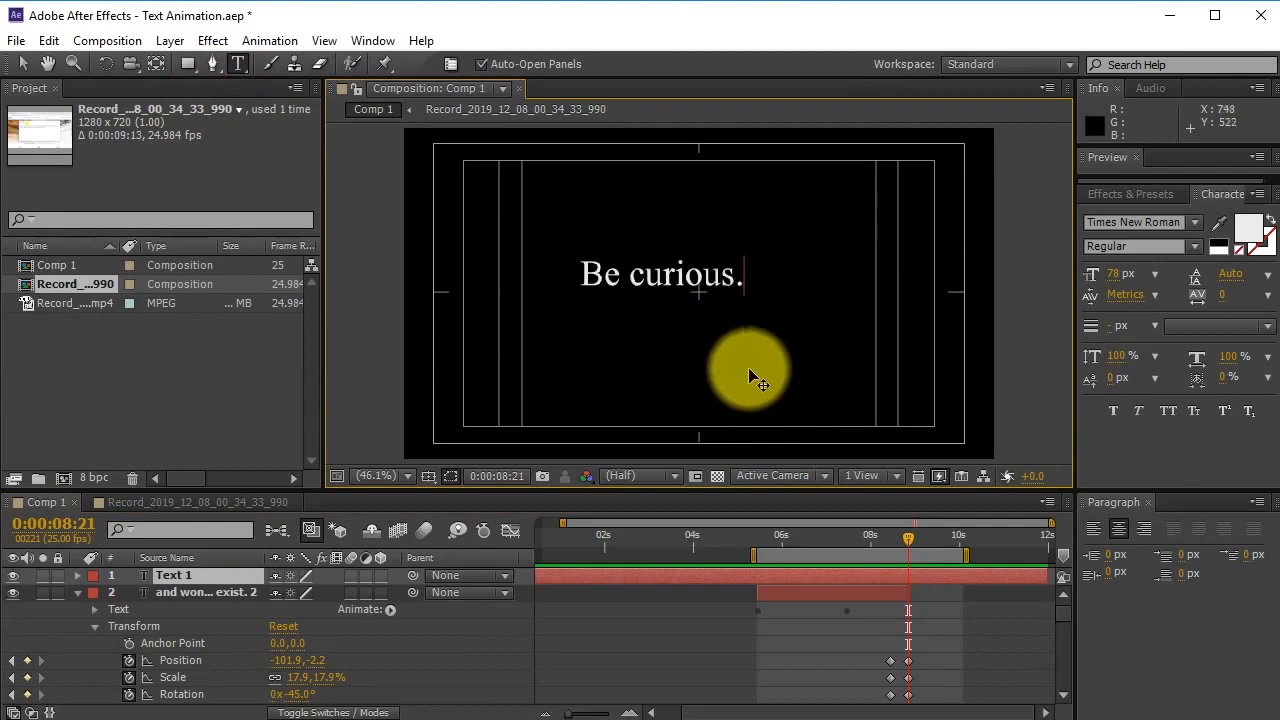
left_click(24, 64)
left_click_drag(700, 268, 730, 290)
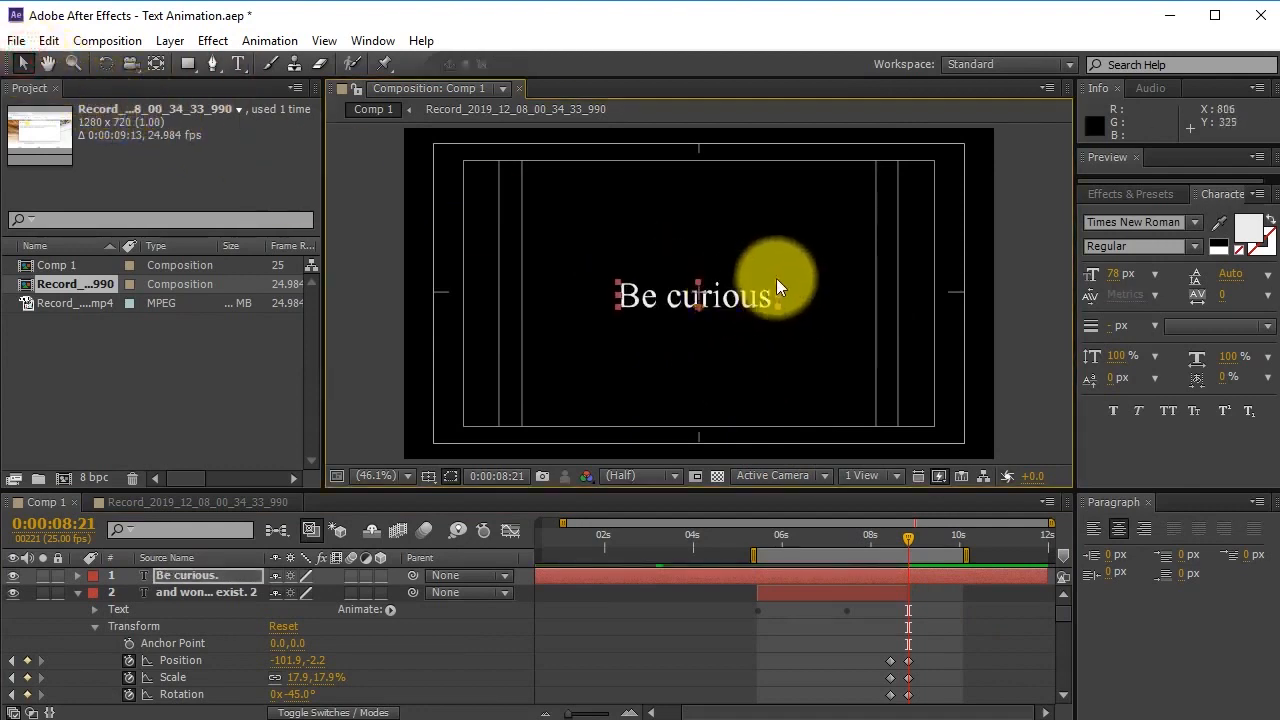
left_click_drag(778, 280, 768, 304)
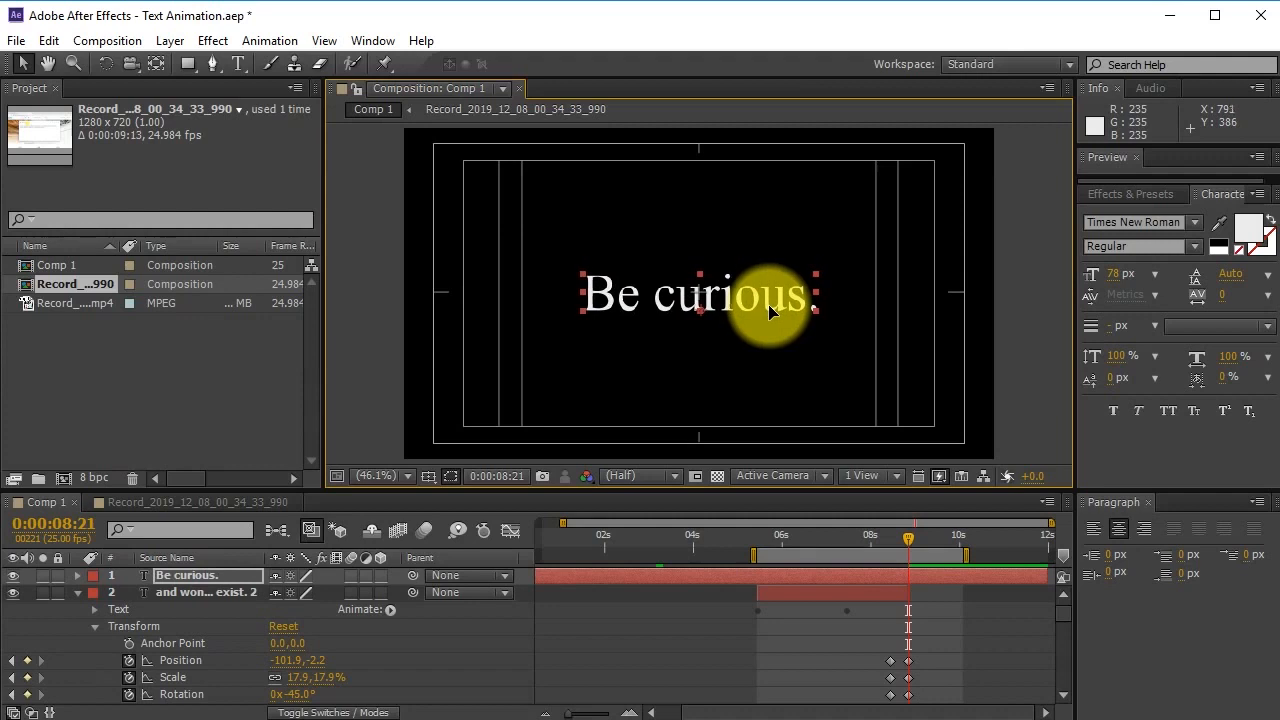
Save, split the 'Be curious.' layer at 0:00:08:21 and delete its earlier piece.
key("ctrl+s")
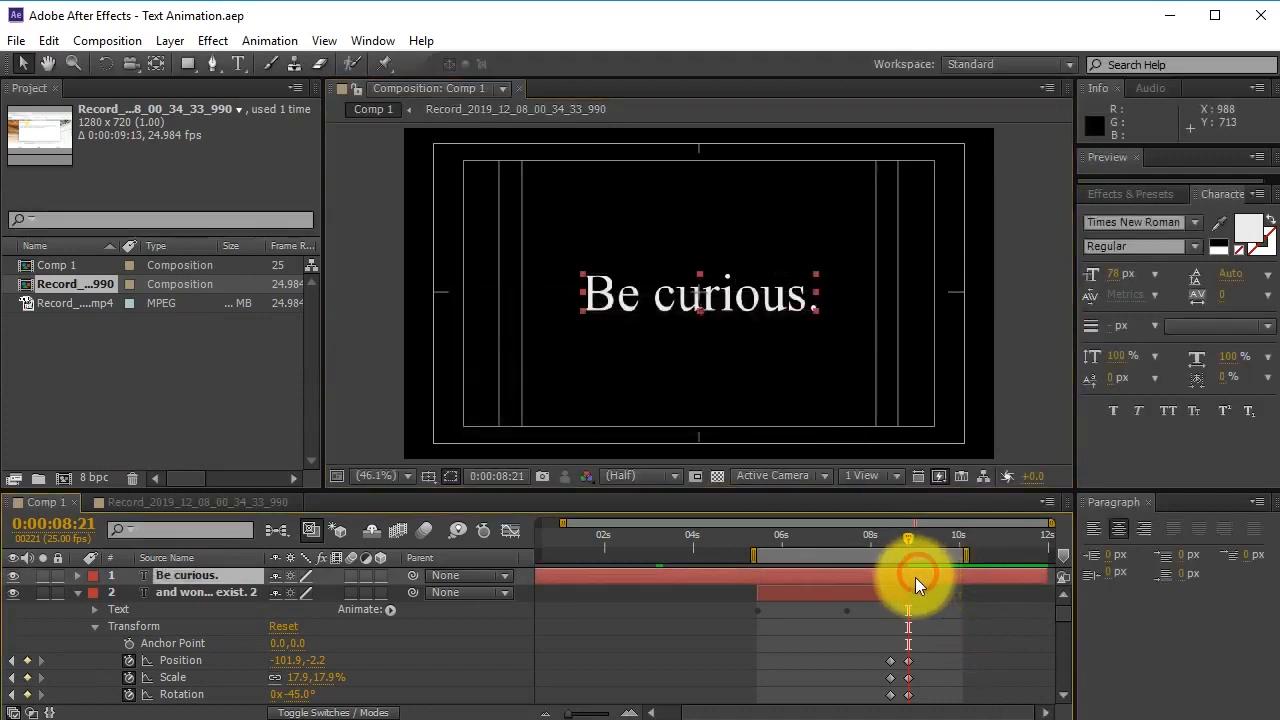
key("ctrl+shift+d")
left_click(907, 592)
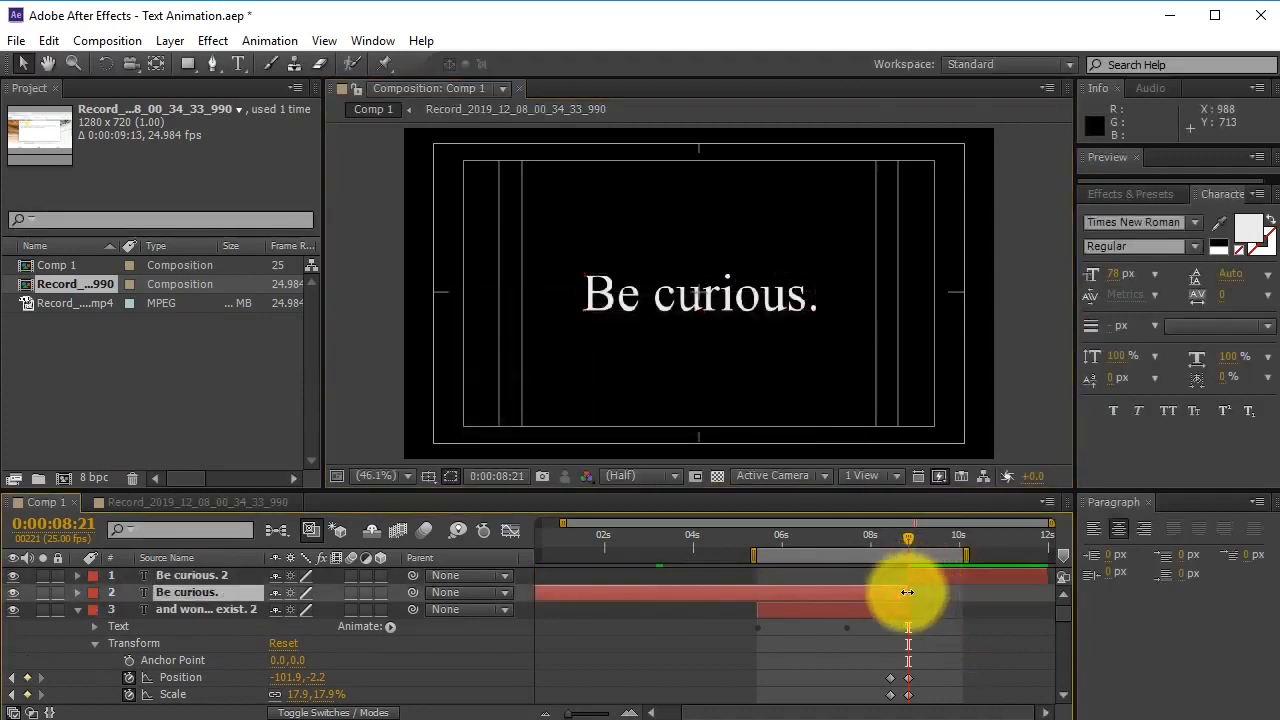
key("Delete")
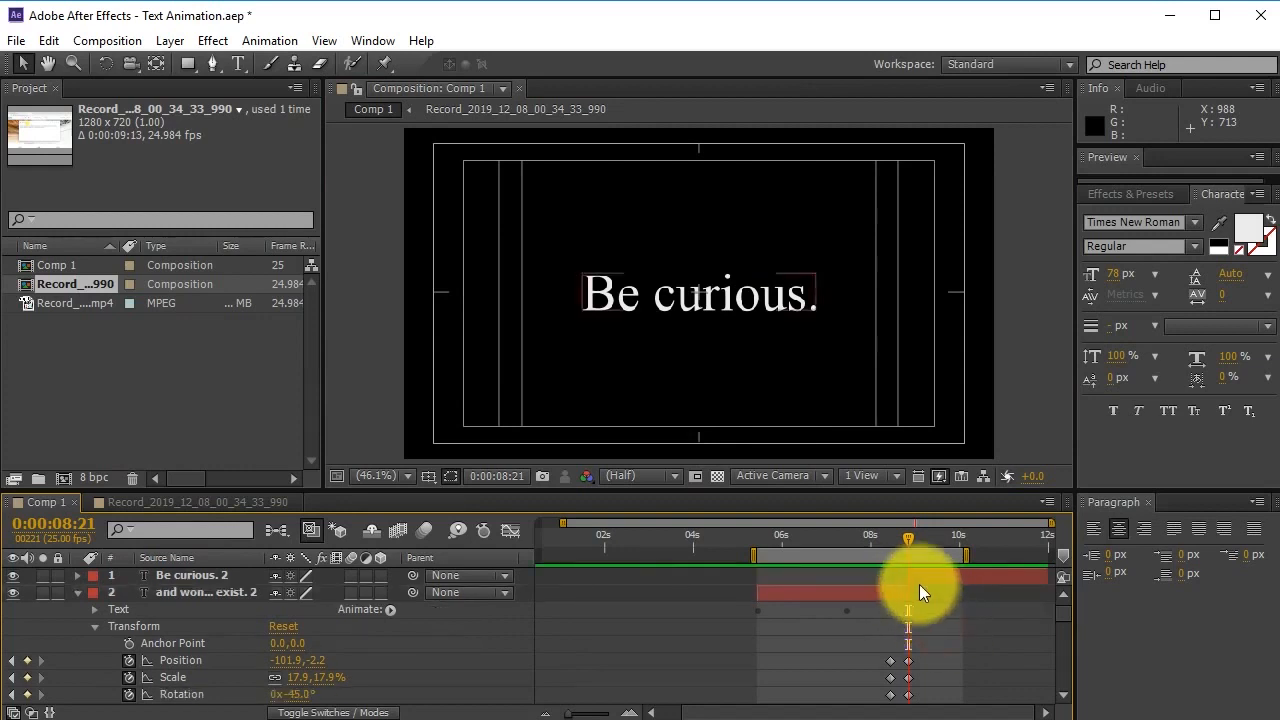
left_click(909, 575)
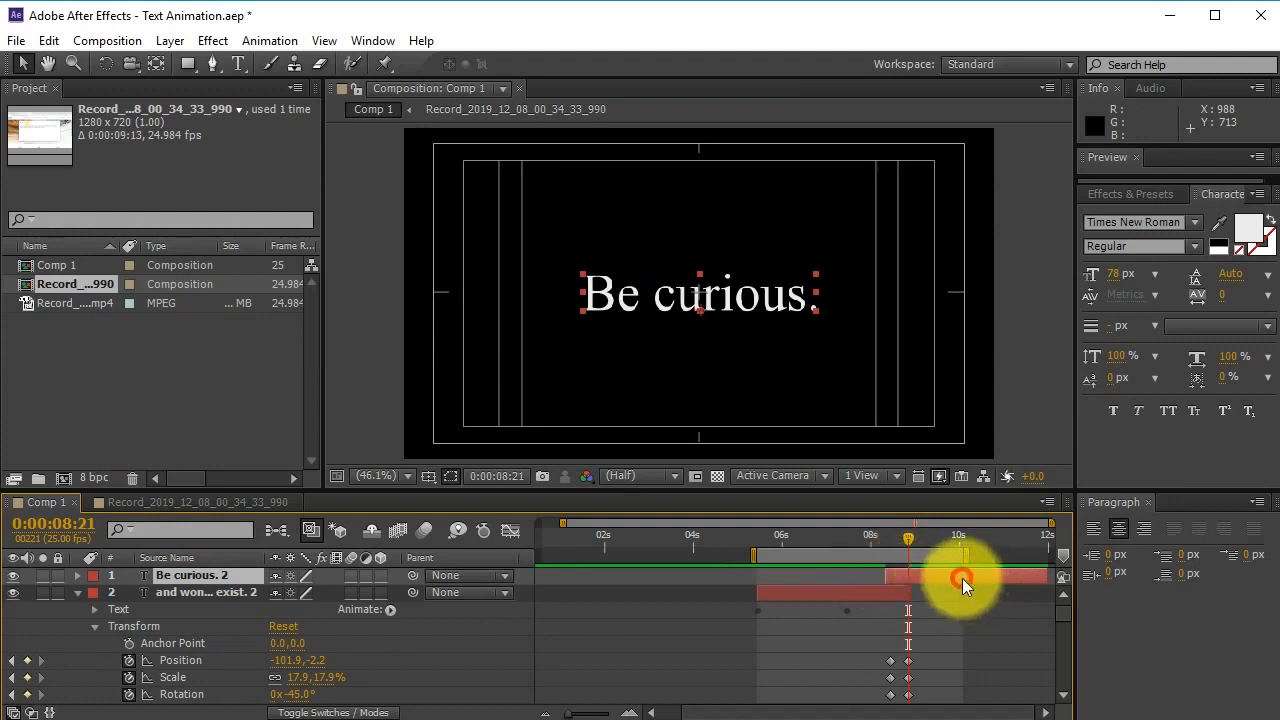
left_click(190, 592)
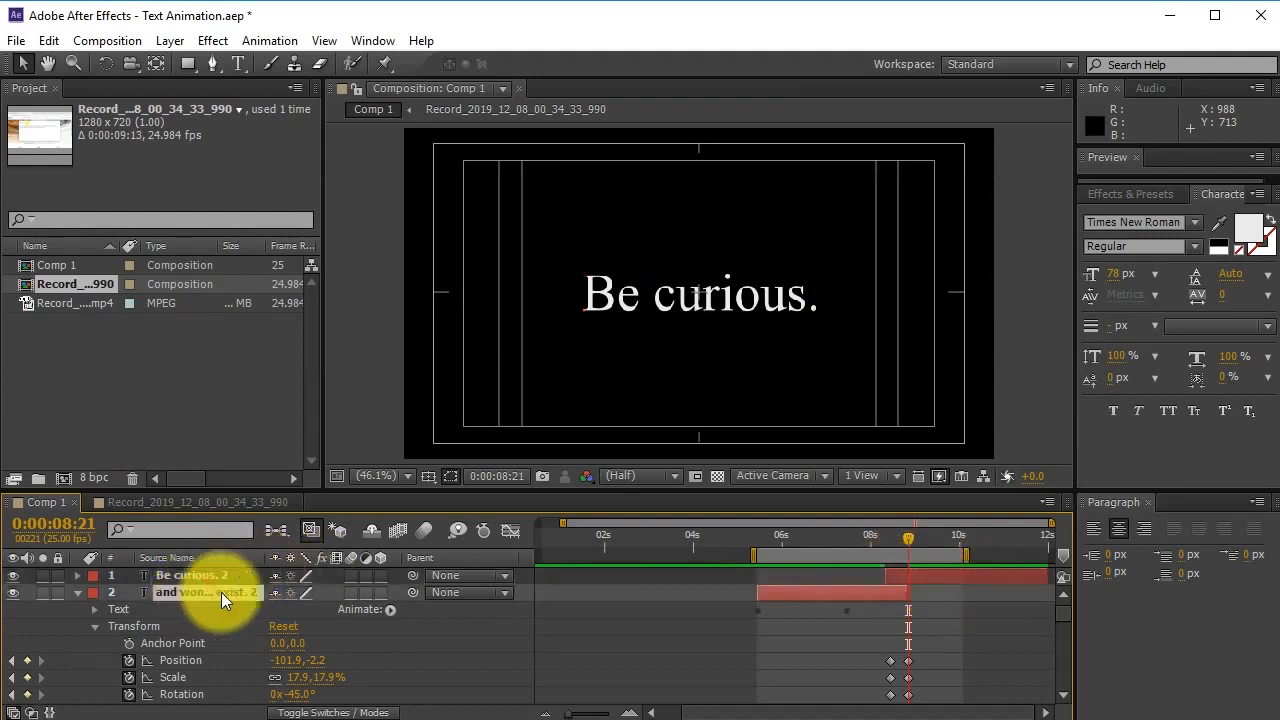
left_click(850, 588)
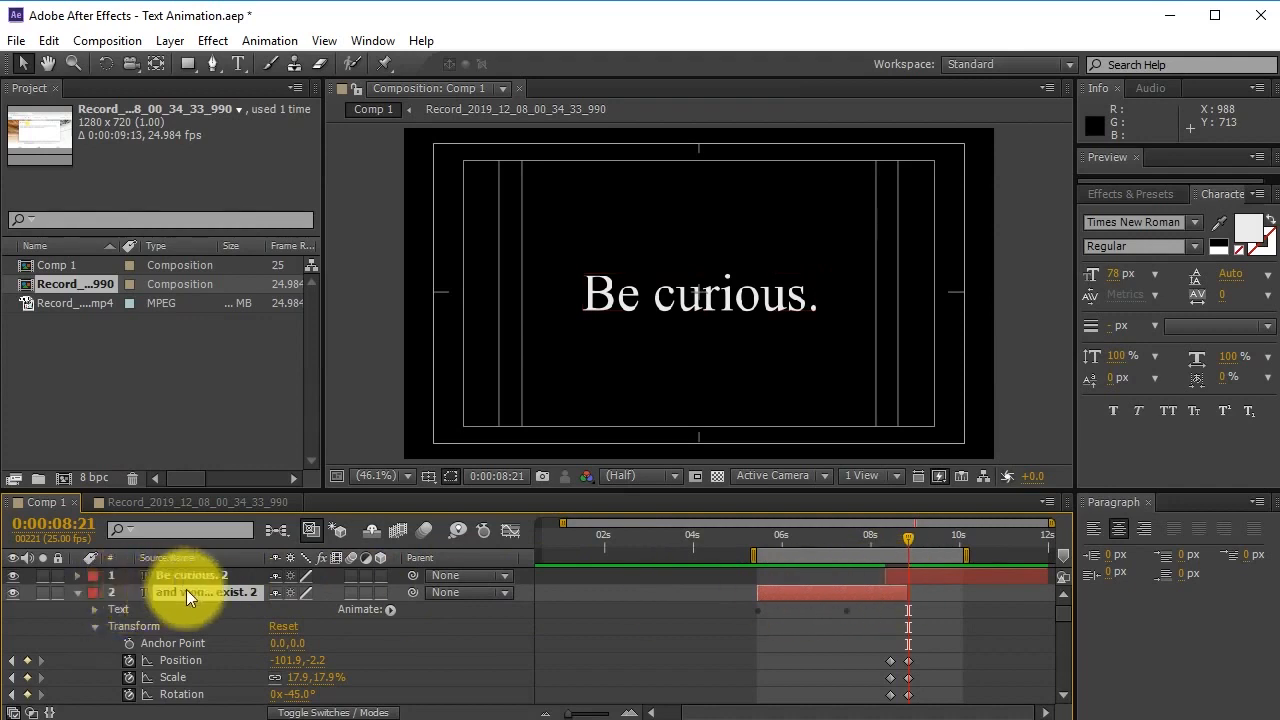
left_click_drag(884, 539, 911, 547)
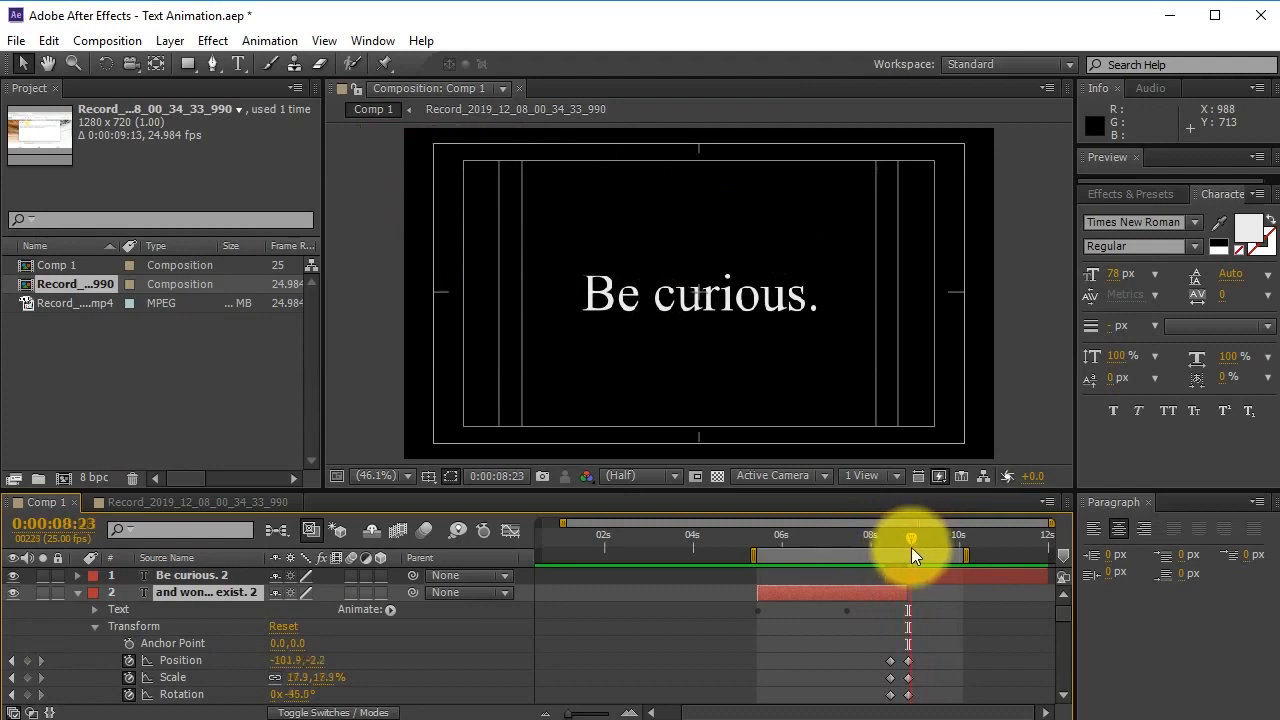
Pick-whip 'Be curious. 2' onto the 'and wonder … exist. 2' layer as its parent.
left_click(922, 578)
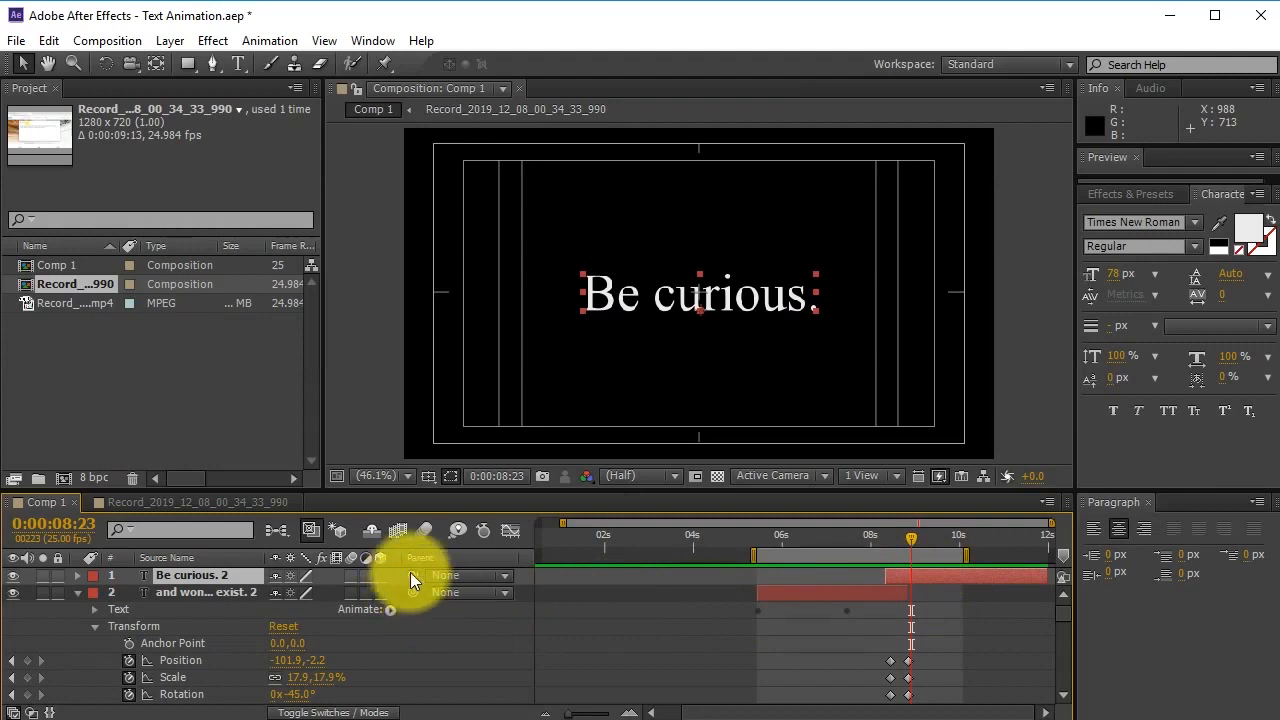
left_click_drag(412, 575, 390, 574)
left_click_drag(293, 580, 168, 594)
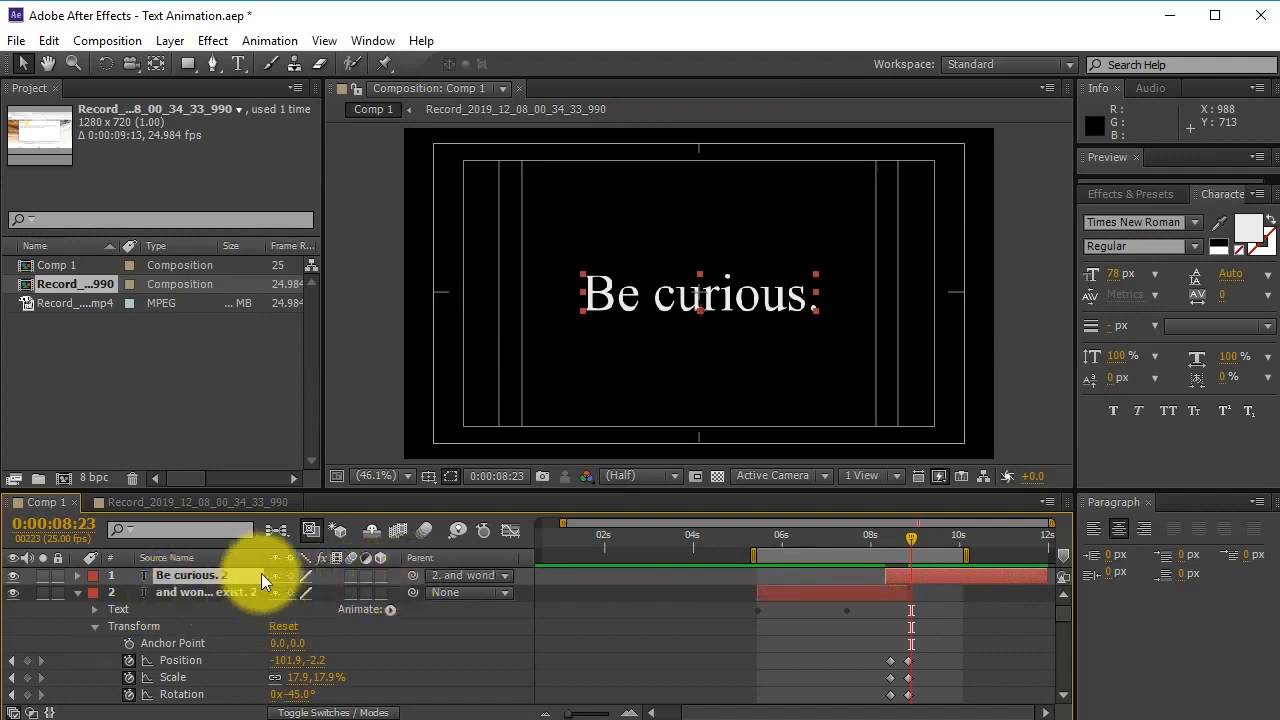
left_click(187, 594)
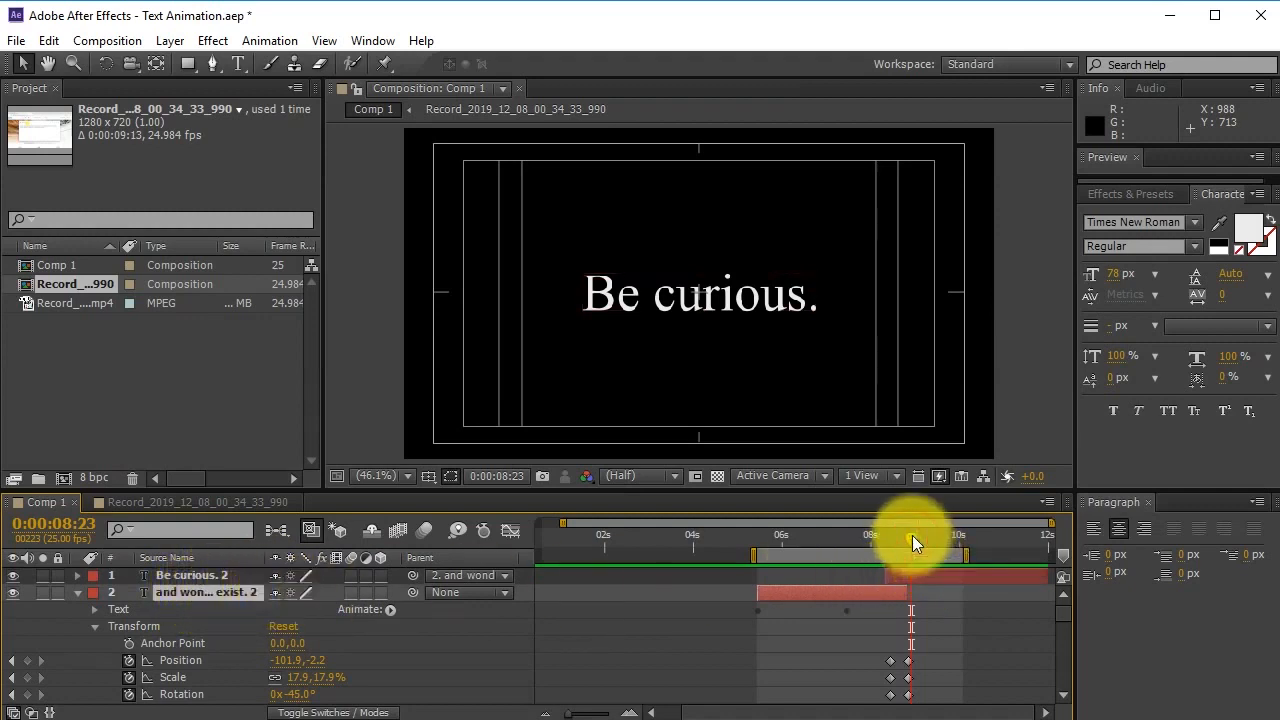
Drag the quote layer's first Position, Scale and Rotation keyframes back to 0:00:07:21.
left_click_drag(912, 537, 909, 537)
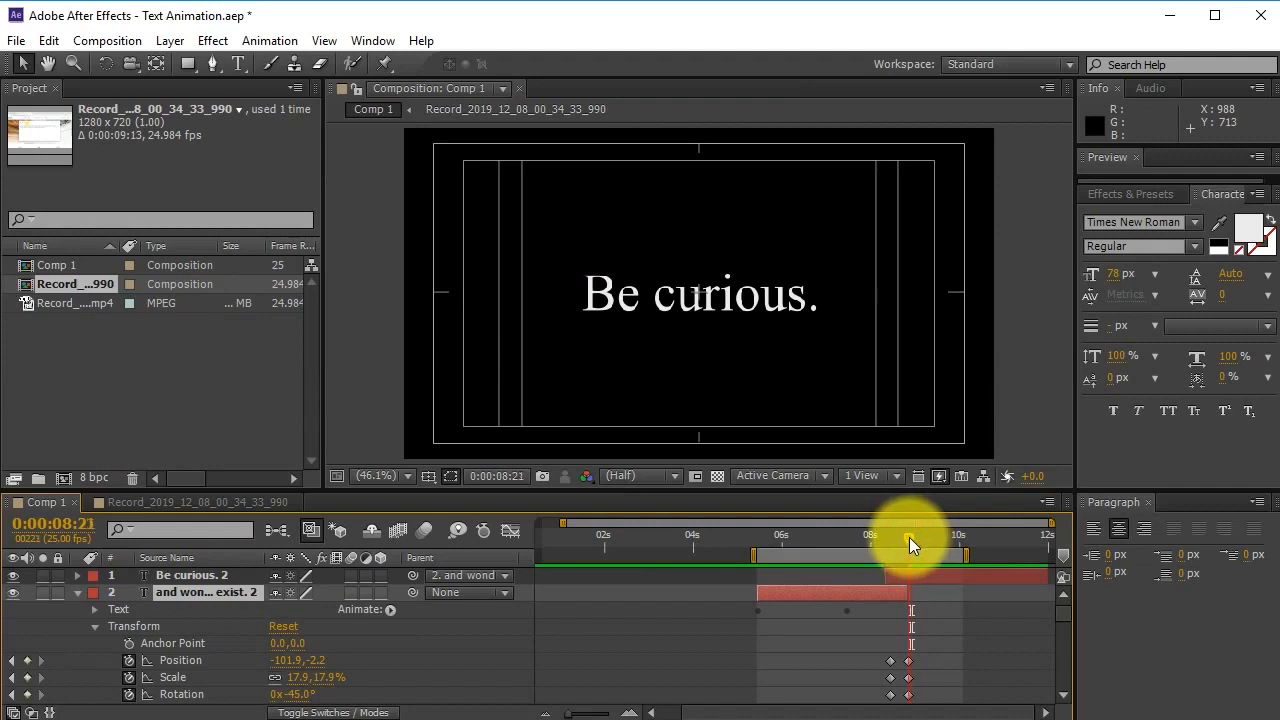
left_click_drag(908, 535, 933, 590)
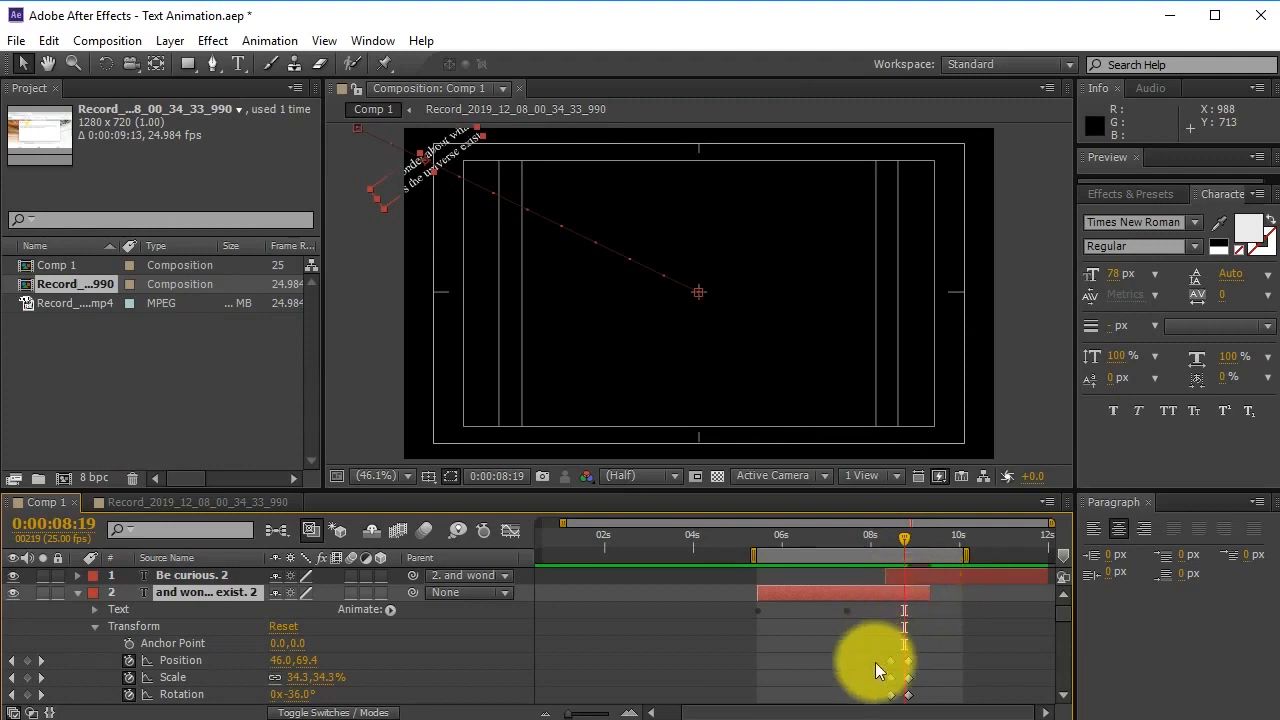
scroll(880, 660, "down", 2)
left_click_drag(890, 647, 898, 627)
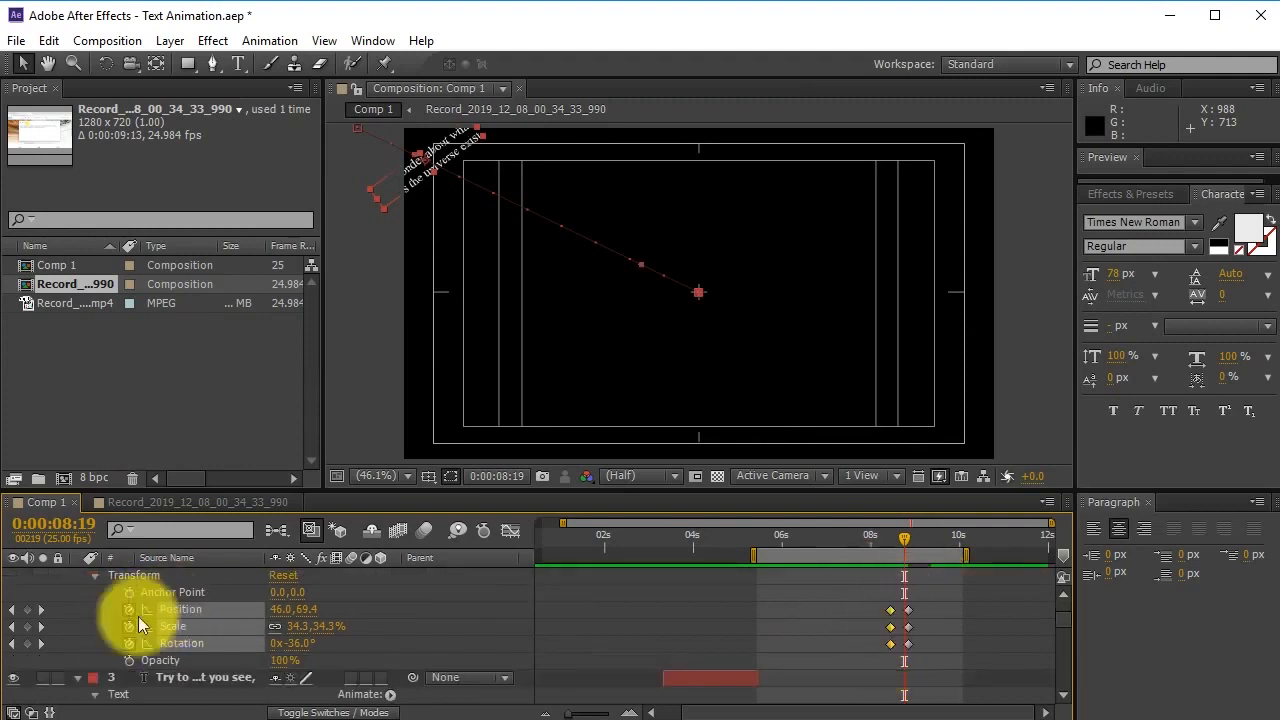
left_click_drag(886, 540, 874, 545)
scroll(901, 629, "up", 3)
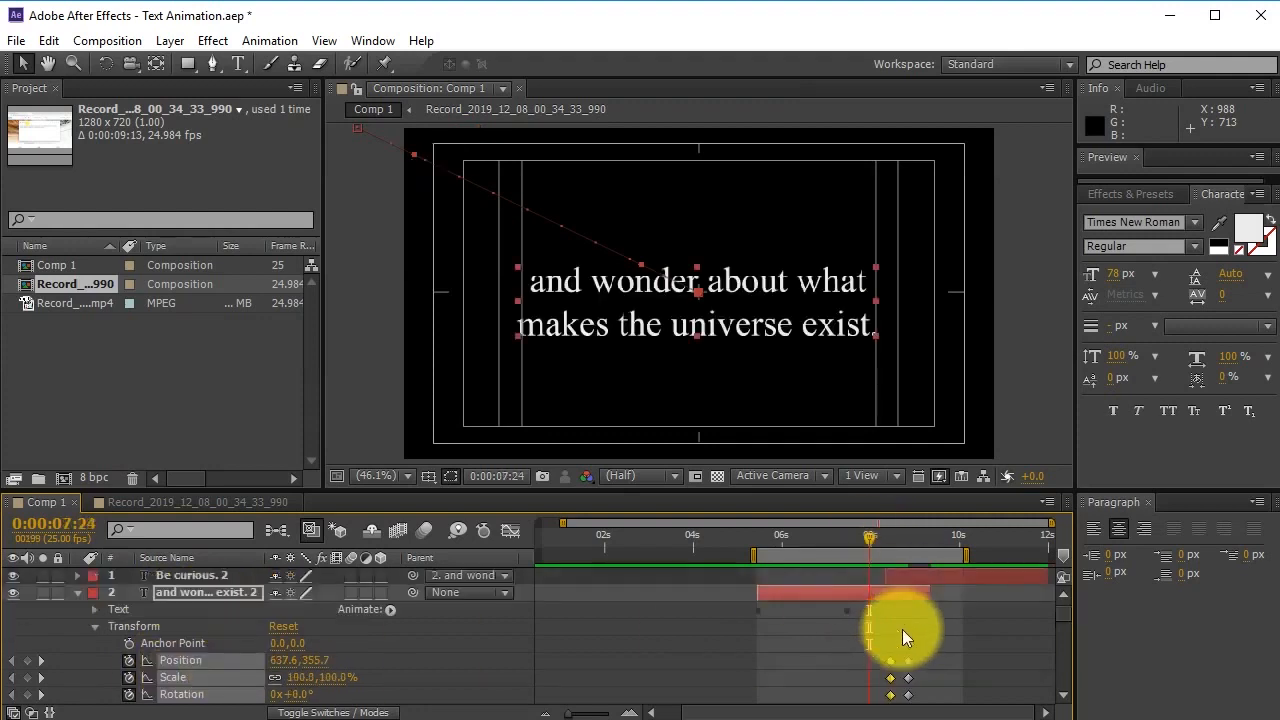
left_click(865, 544)
left_click_drag(891, 664, 870, 668)
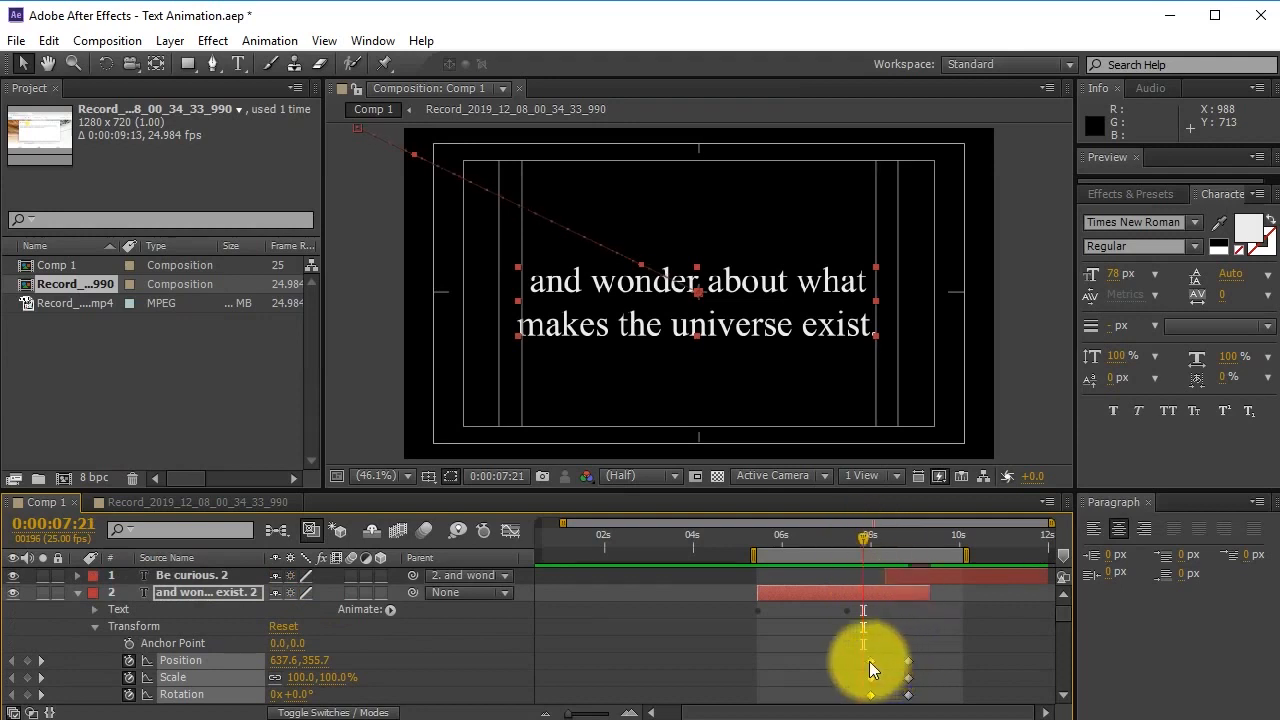
left_click(886, 578)
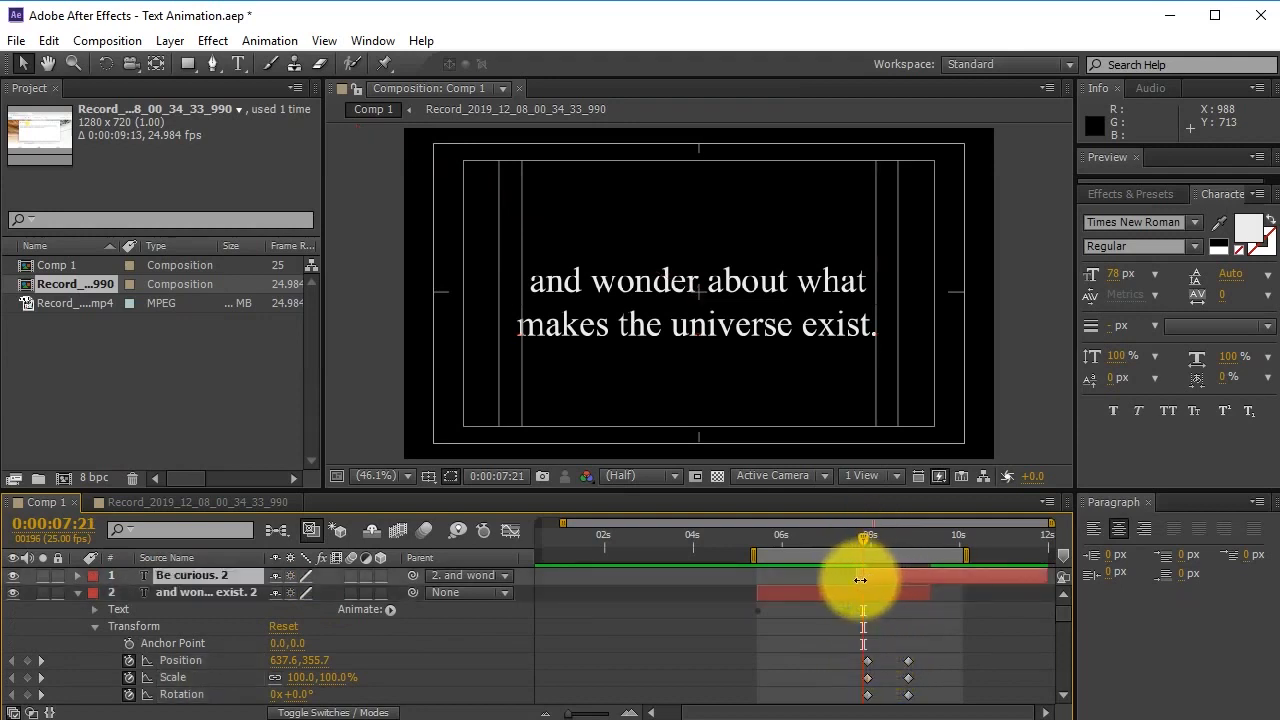
left_click(869, 540)
left_click_drag(874, 539, 816, 594)
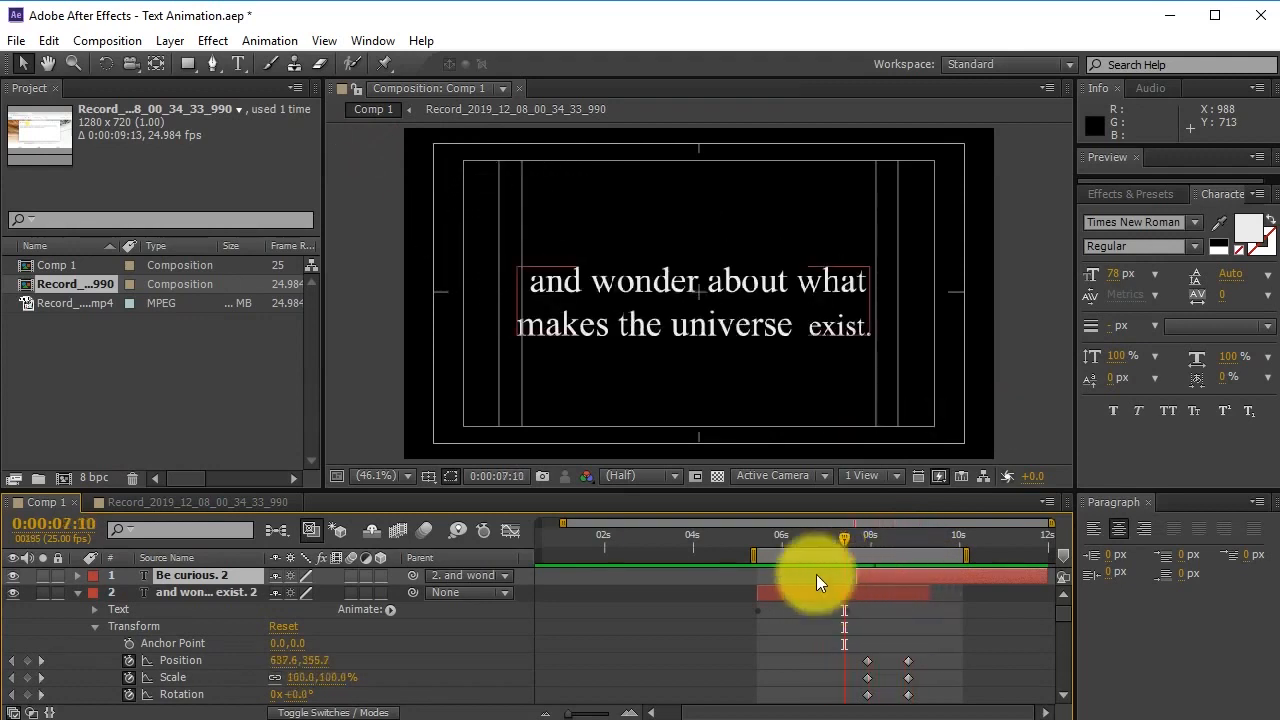
Preview the quote animation, then slide the work area bar slightly later.
key("space")
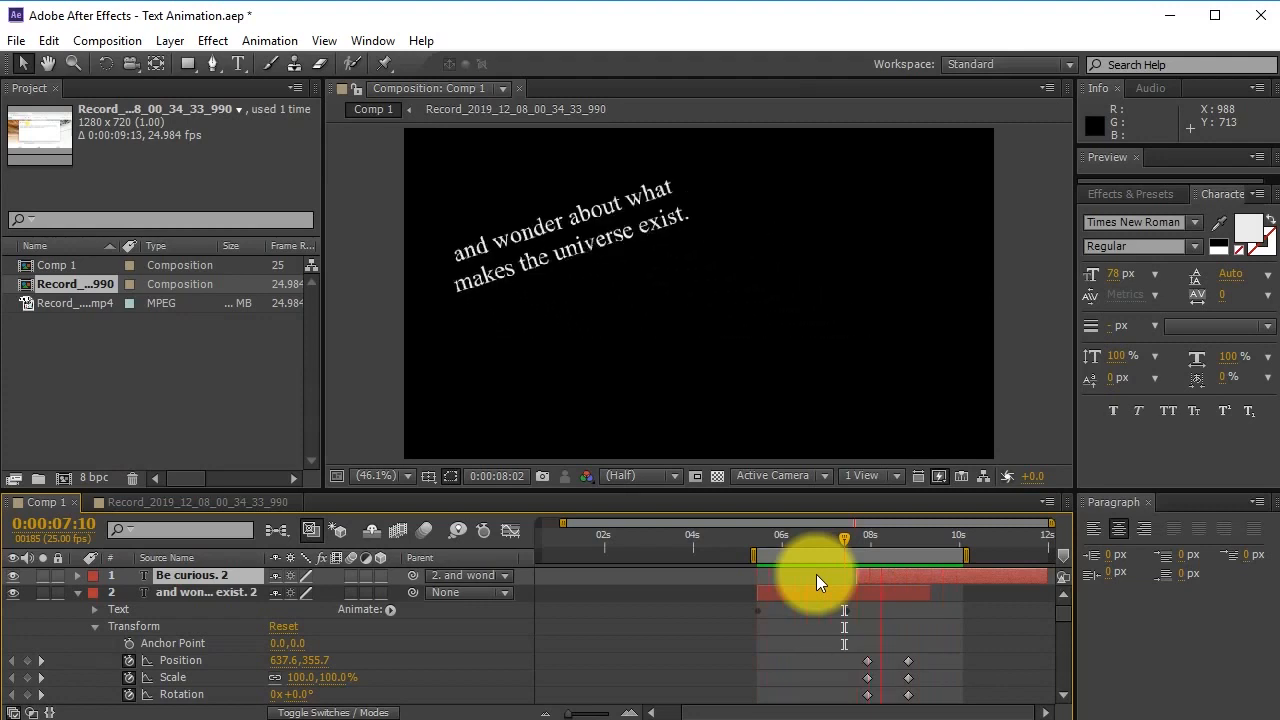
key("space")
left_click_drag(856, 547, 912, 542)
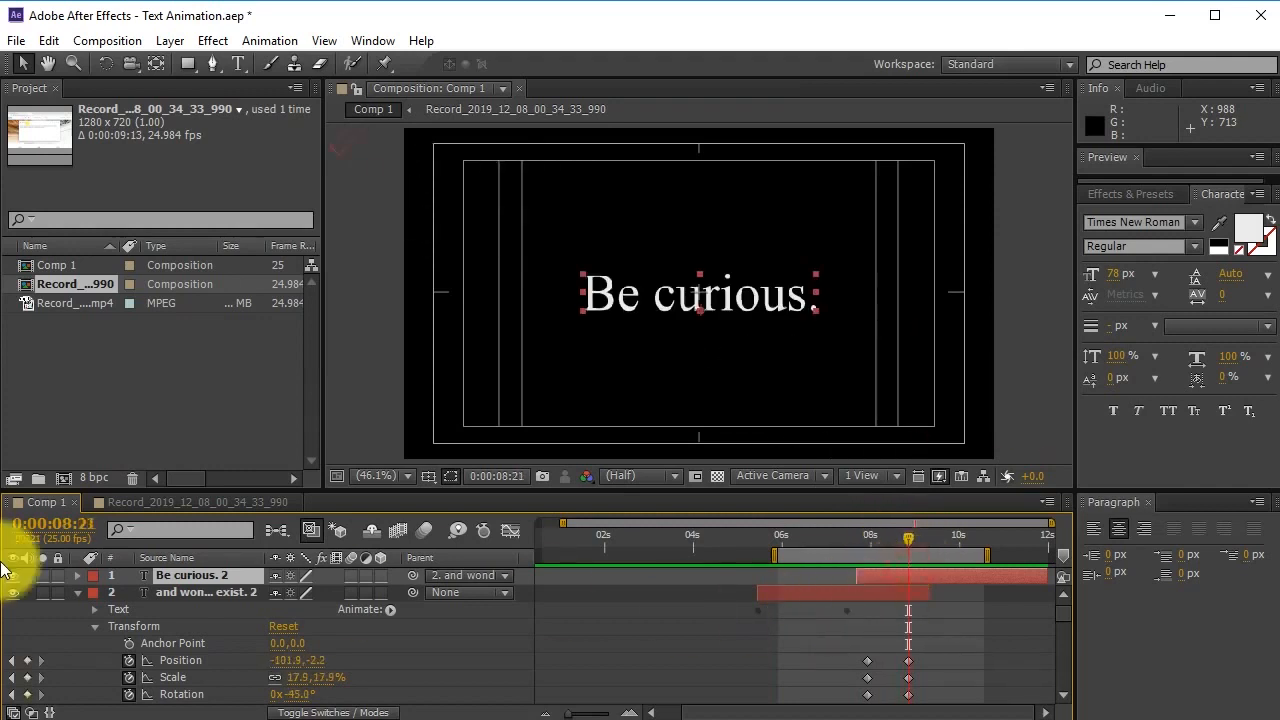
Keyframe the 'Be curious. 2' Scale from 812.7% down to 635.7% at the comp end.
left_click(77, 575)
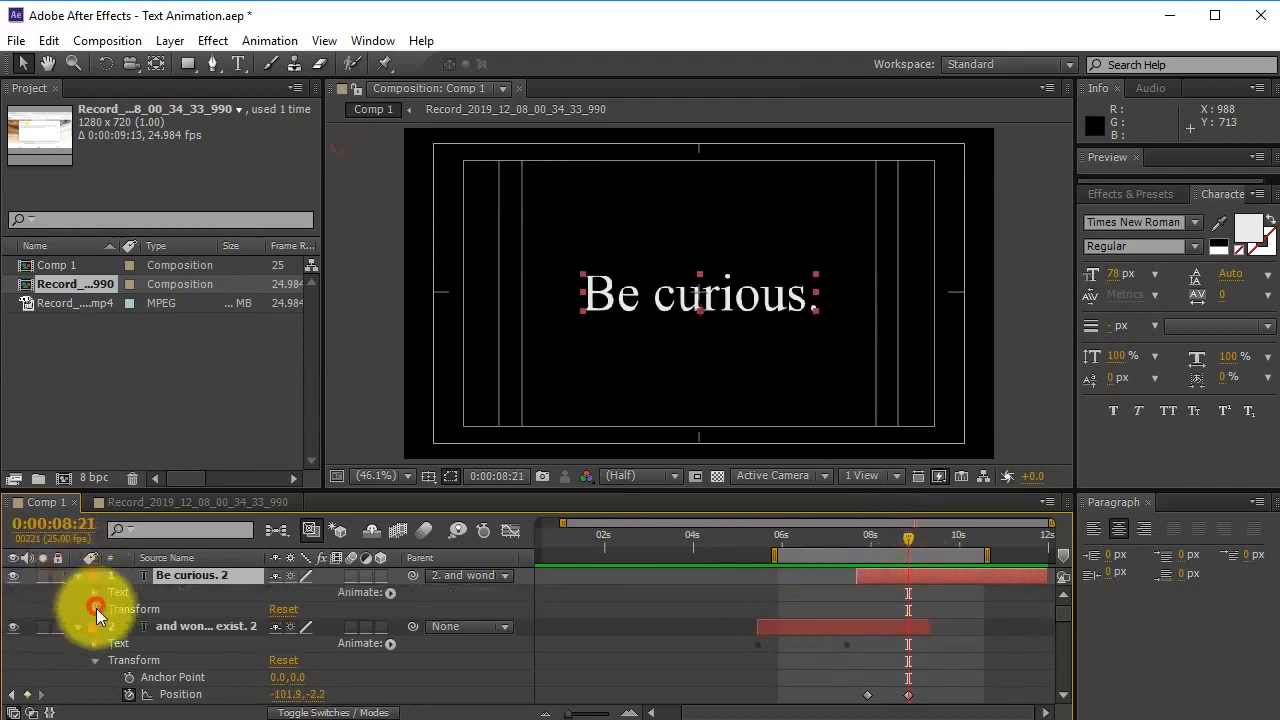
left_click(95, 609)
mouse_move(915, 541)
left_mouse_down()
mouse_move(876, 543)
mouse_move(898, 543)
left_mouse_up()
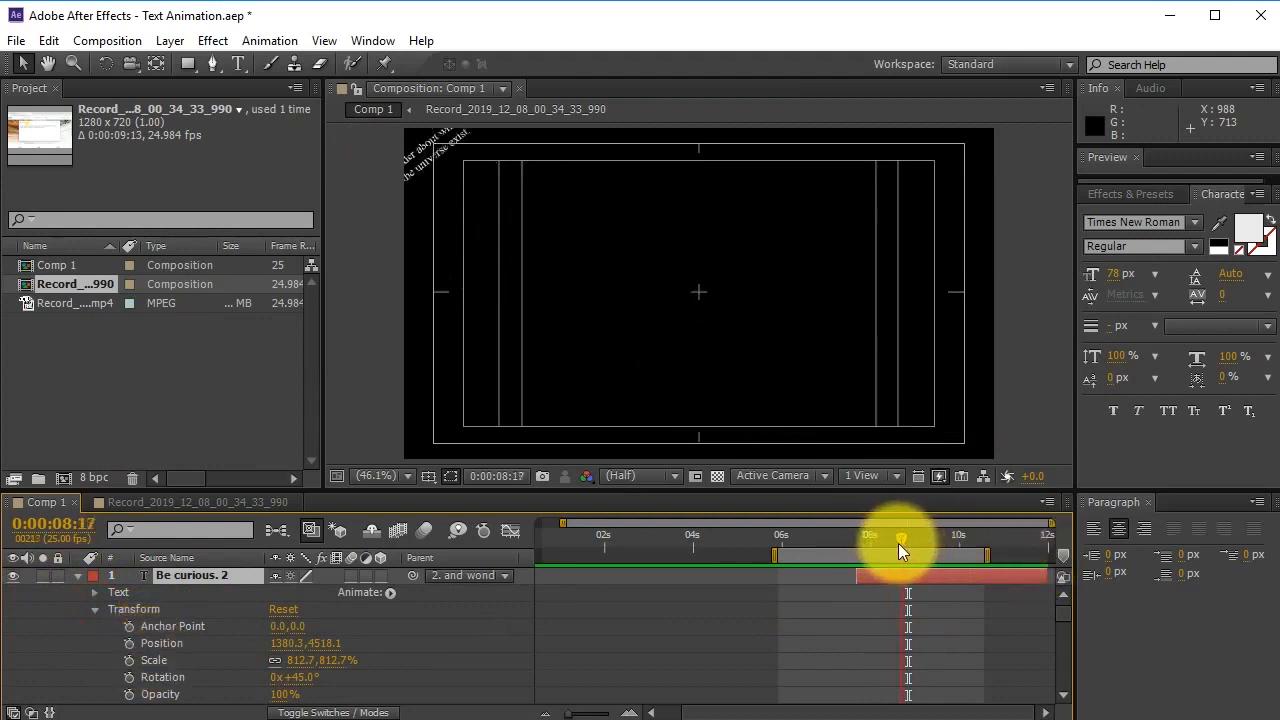
left_click(129, 661)
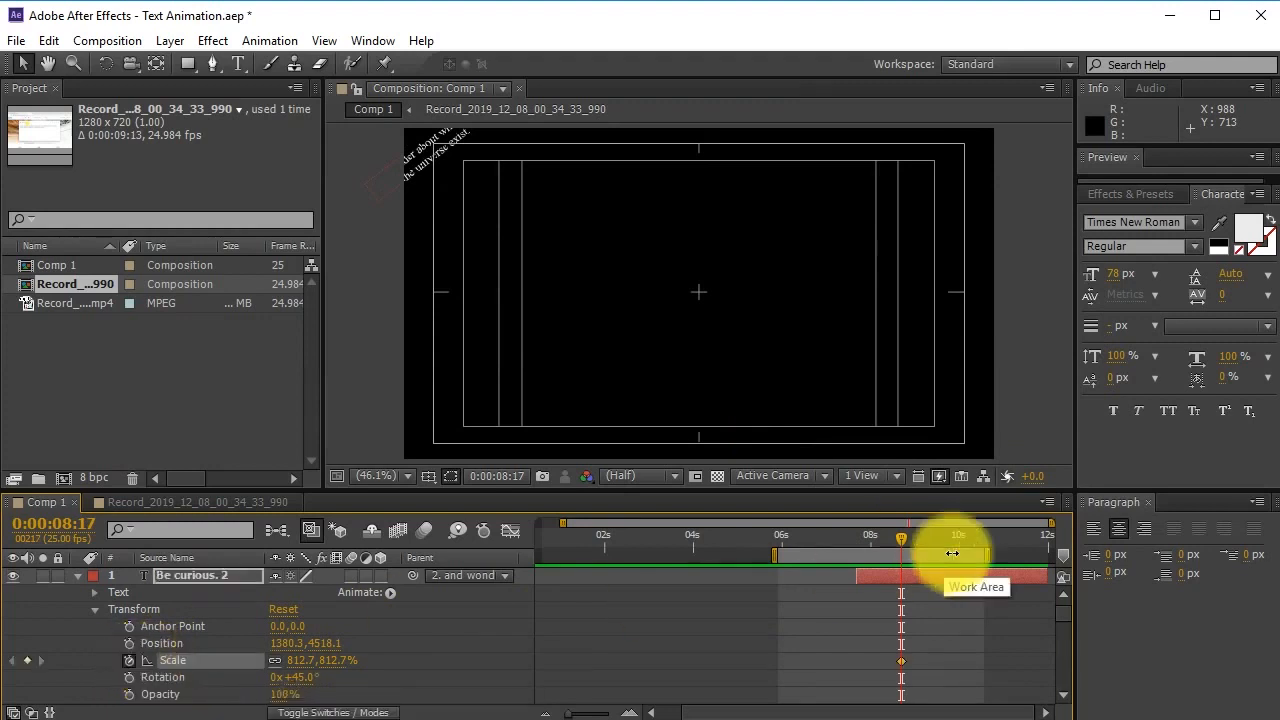
left_click_drag(900, 540, 1089, 537)
scroll(1005, 580, "down", 5)
scroll(1009, 592, "up", 5)
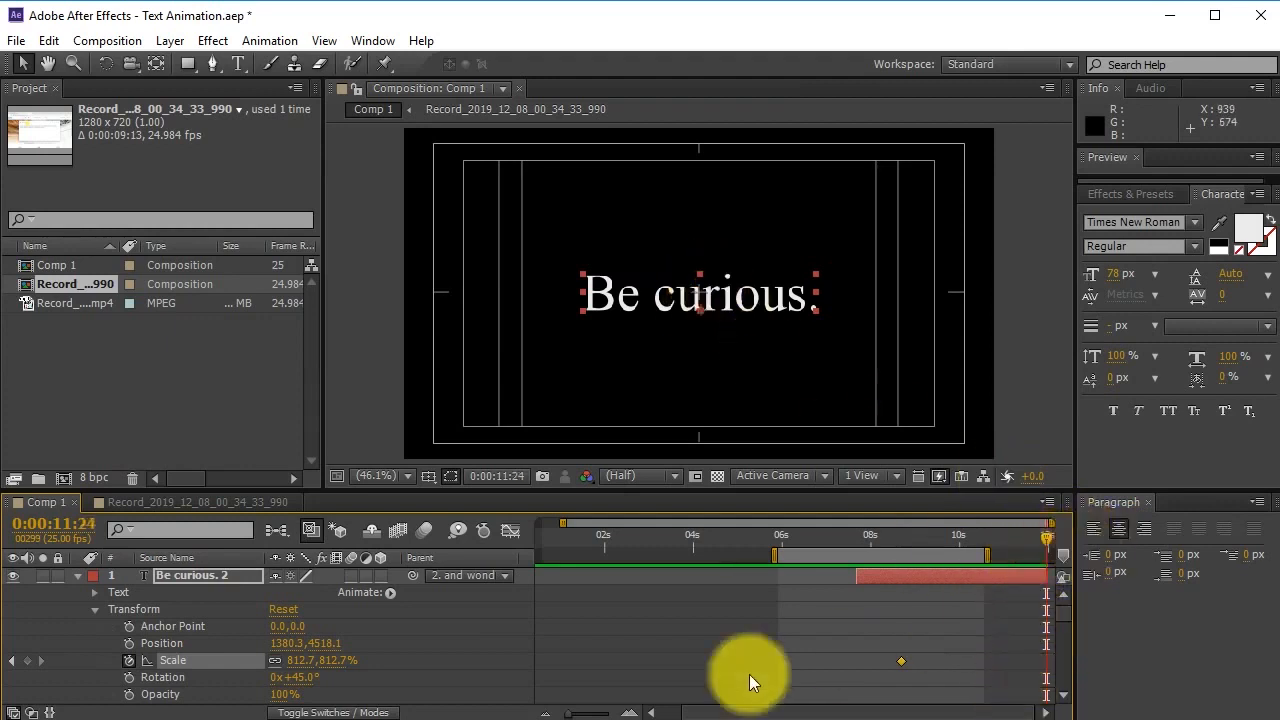
left_click_drag(296, 660, 109, 657)
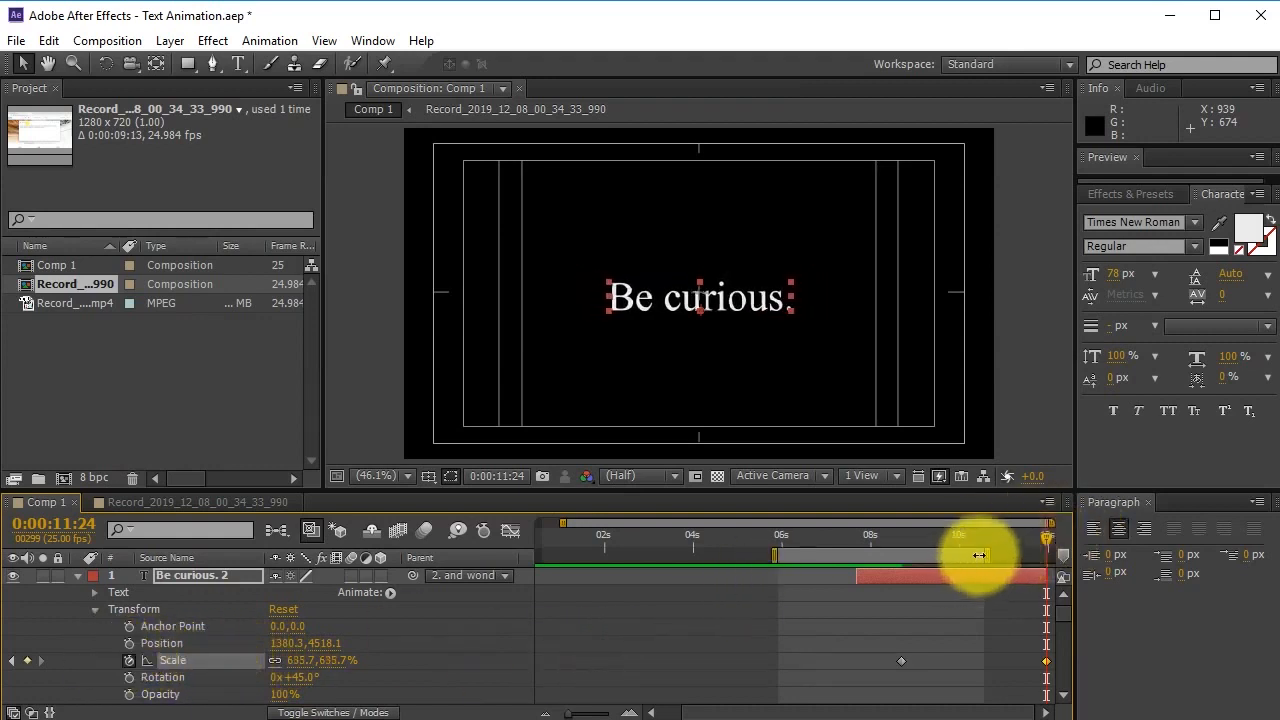
Extend the work area to the composition end, RAM-preview, and save.
left_click_drag(987, 555, 1174, 558)
key("KP_0")
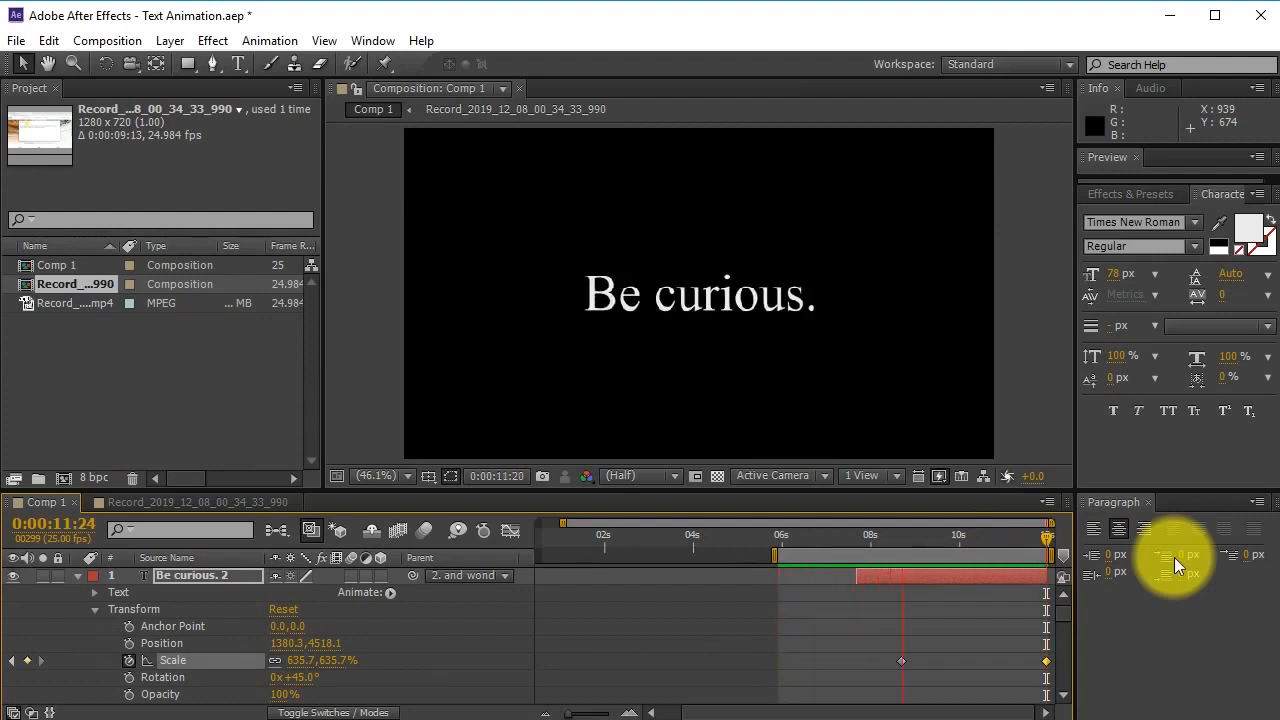
key("space")
key("ctrl+s")
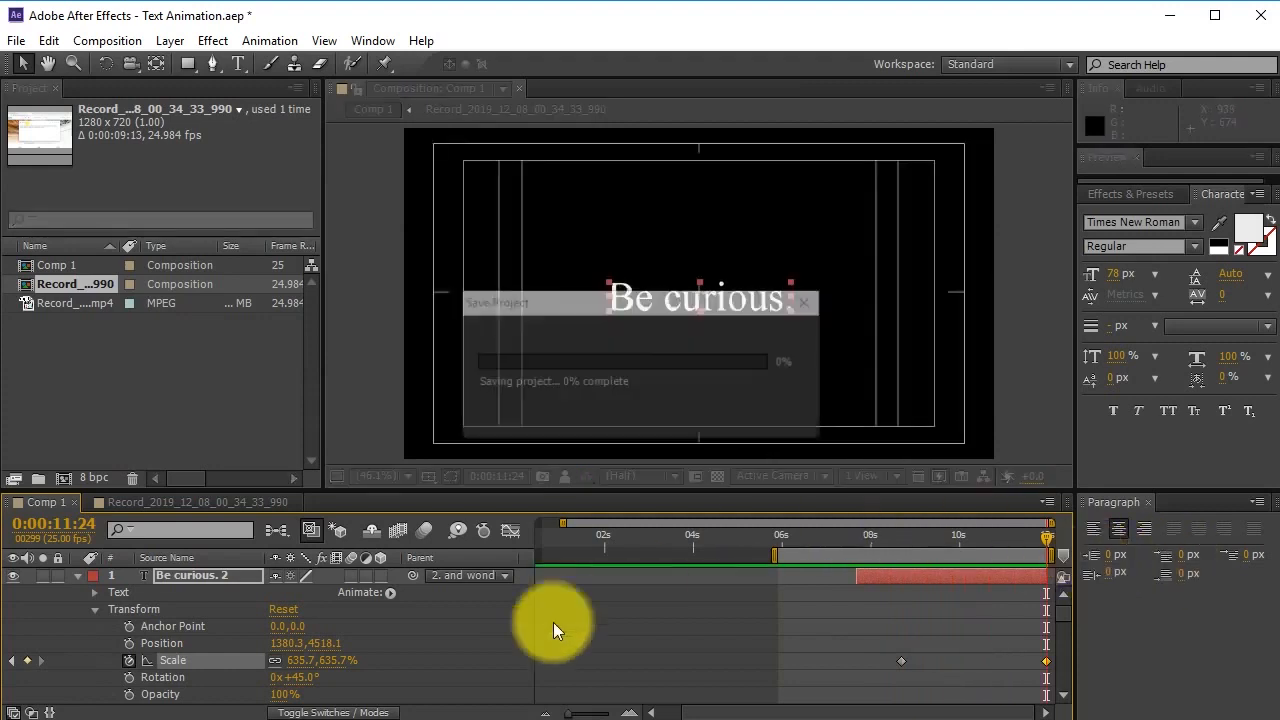
Collapse the layer properties and reset the work area to span the whole composition.
left_click(77, 577)
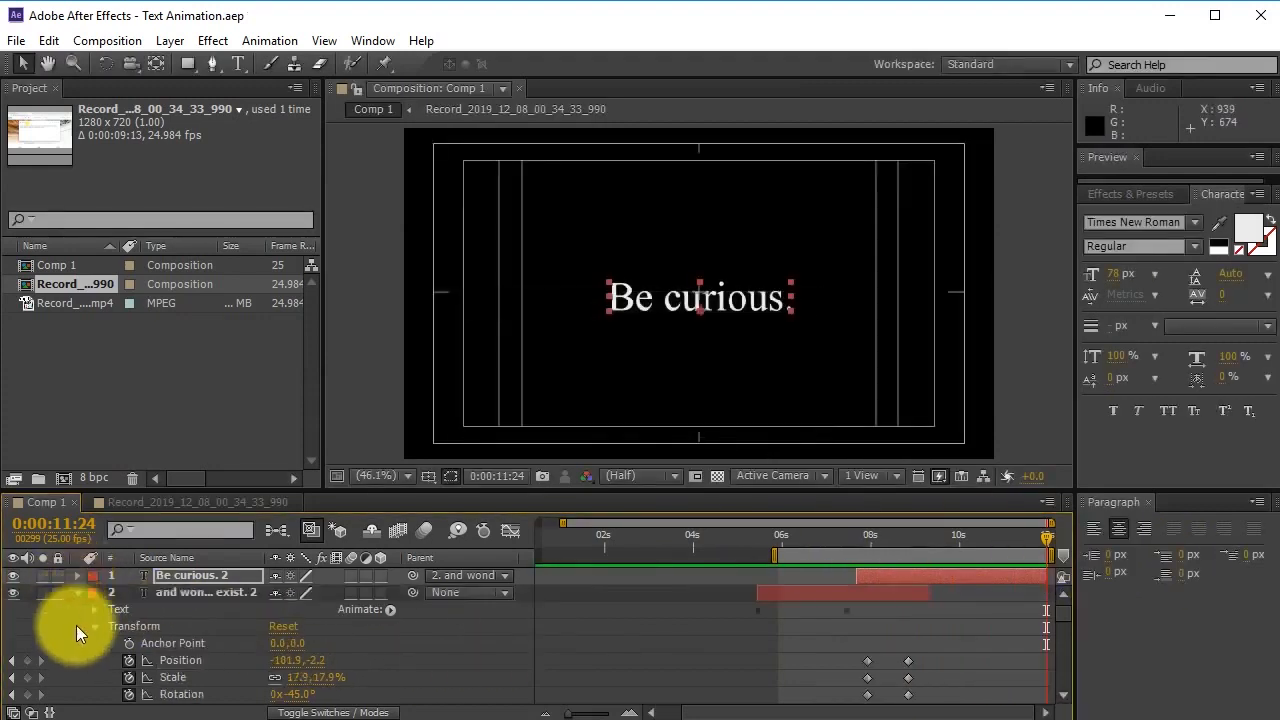
left_click(75, 592)
left_click(75, 591)
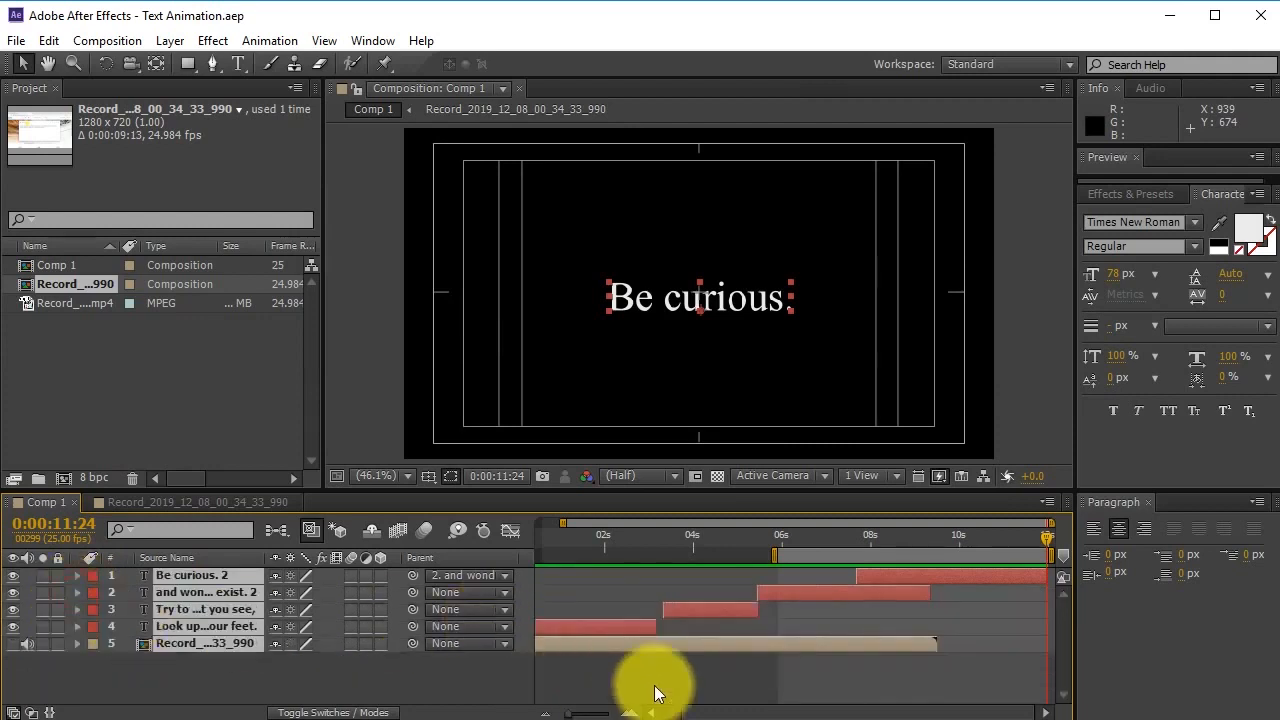
left_click(845, 545)
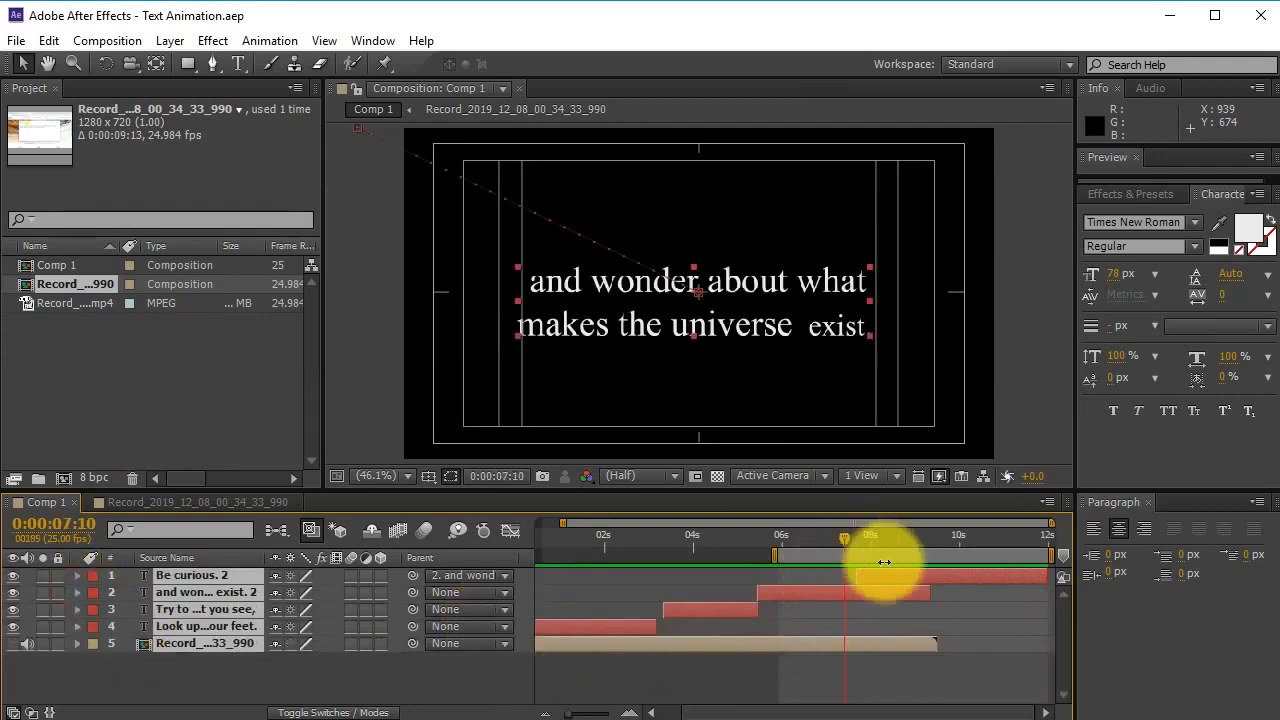
double_click(887, 558)
left_click(868, 676)
left_click_drag(851, 545, 920, 548)
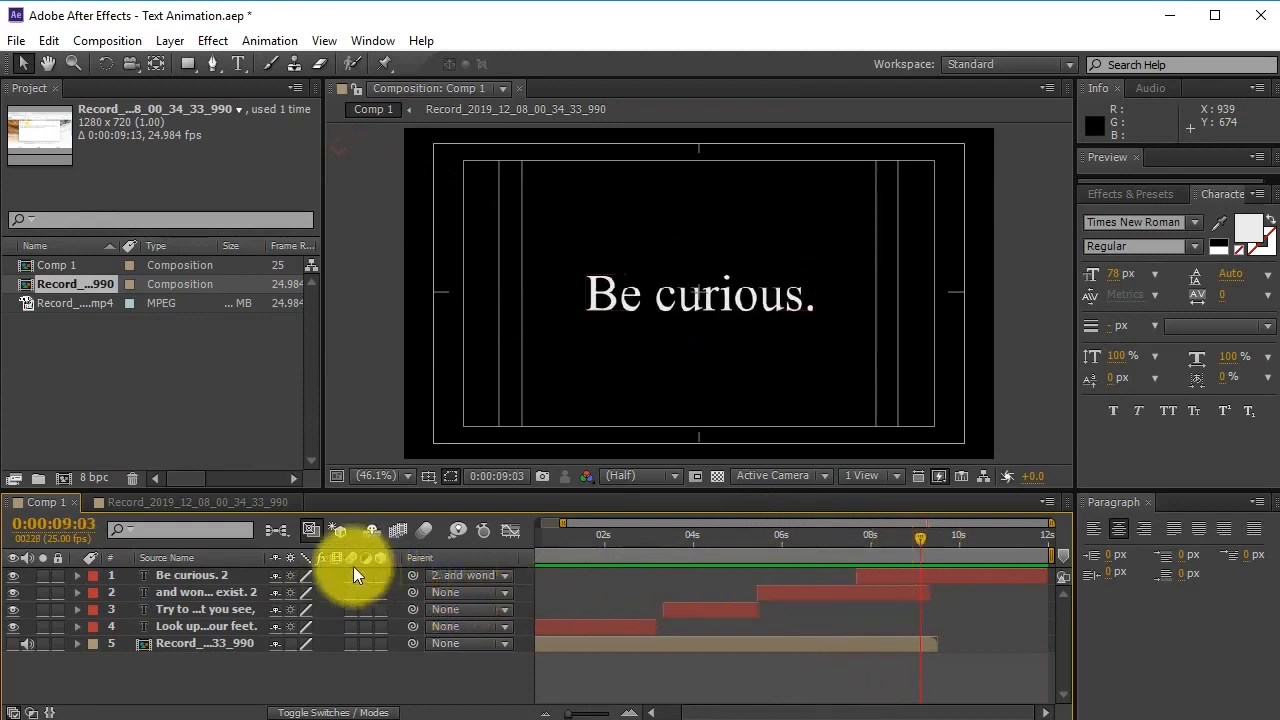
Select the four text layers to view their motion paths, then save the project.
left_click(972, 675)
left_click(737, 714)
left_click_drag(737, 714, 566, 714)
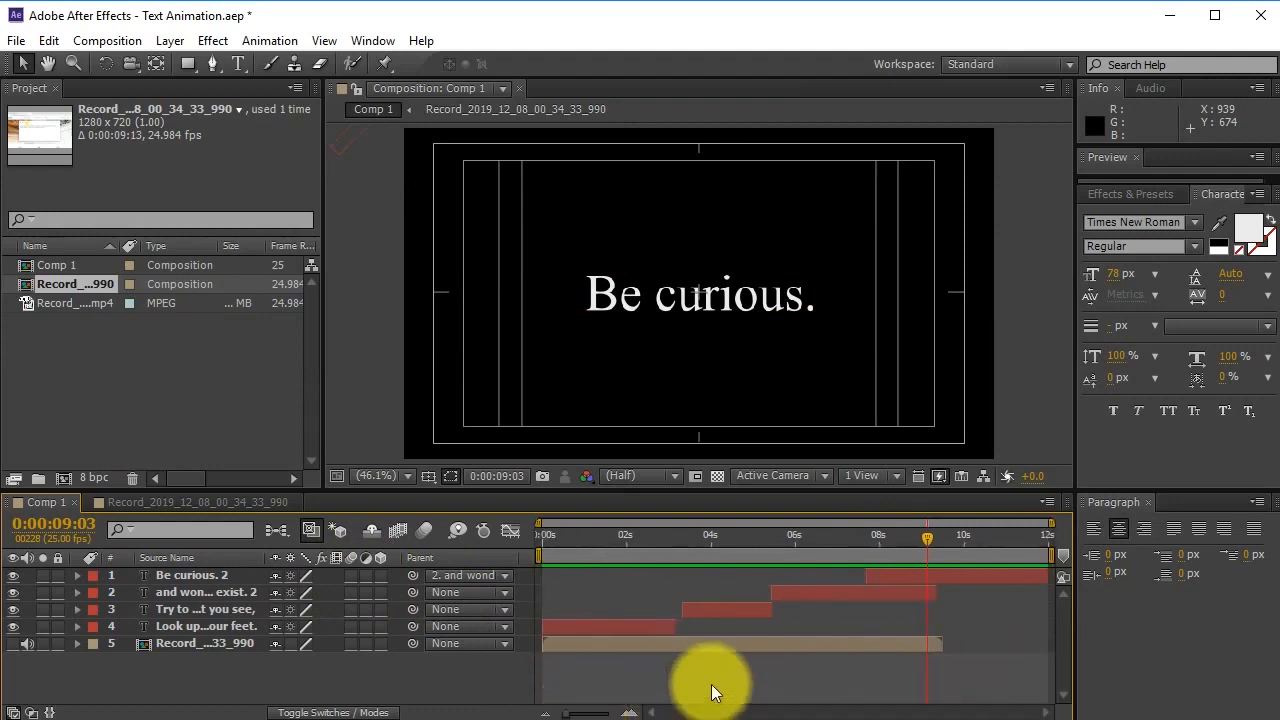
left_click(875, 577)
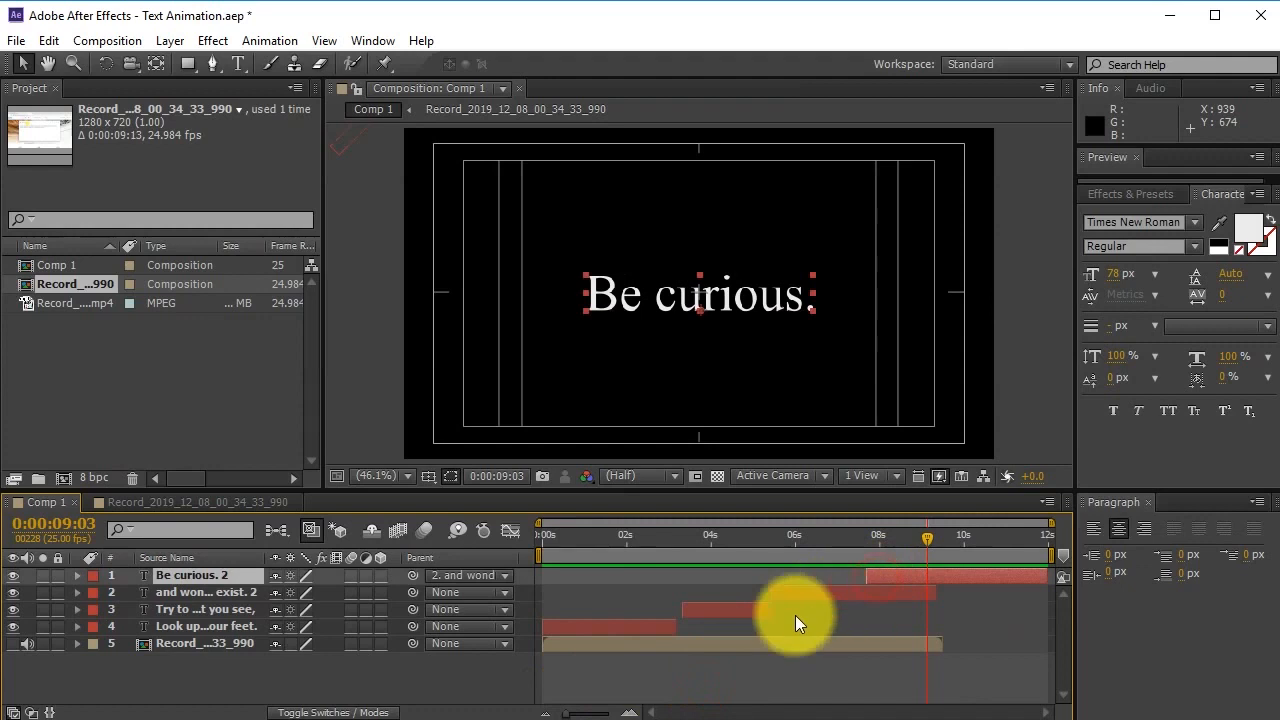
left_click(589, 631, "shift")
left_click(777, 669)
left_click(901, 576)
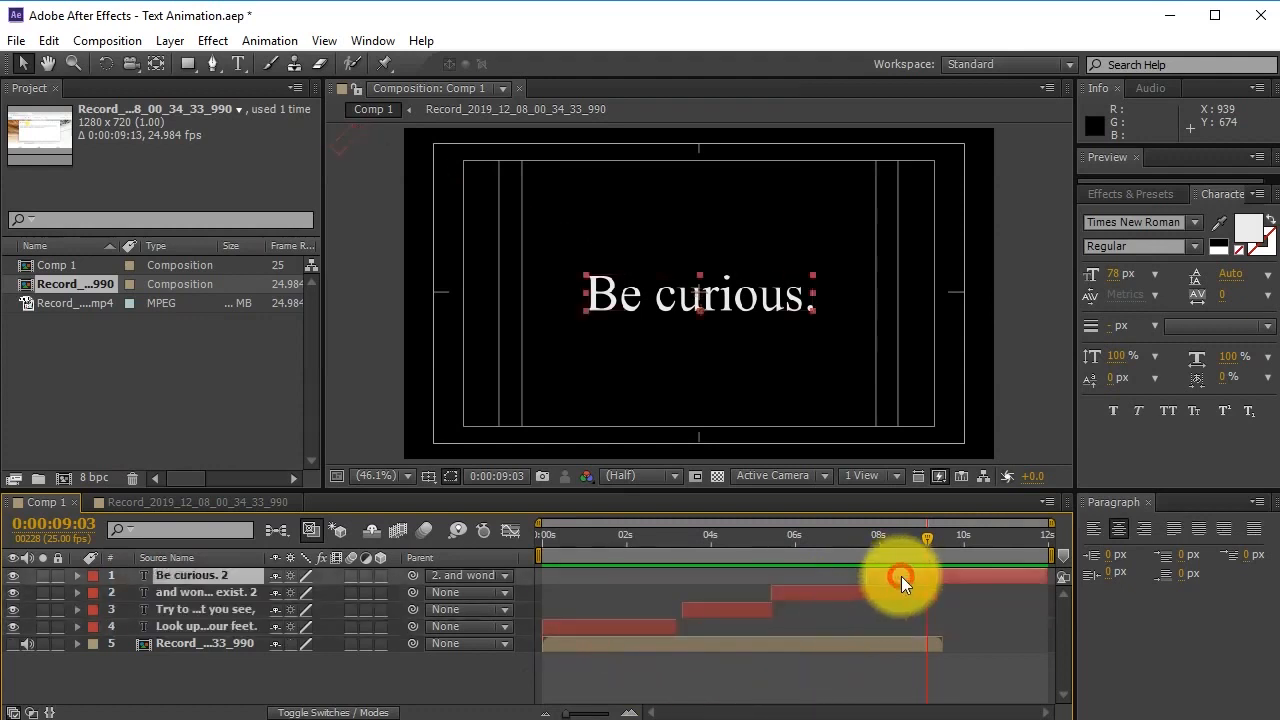
left_click(190, 627, "shift")
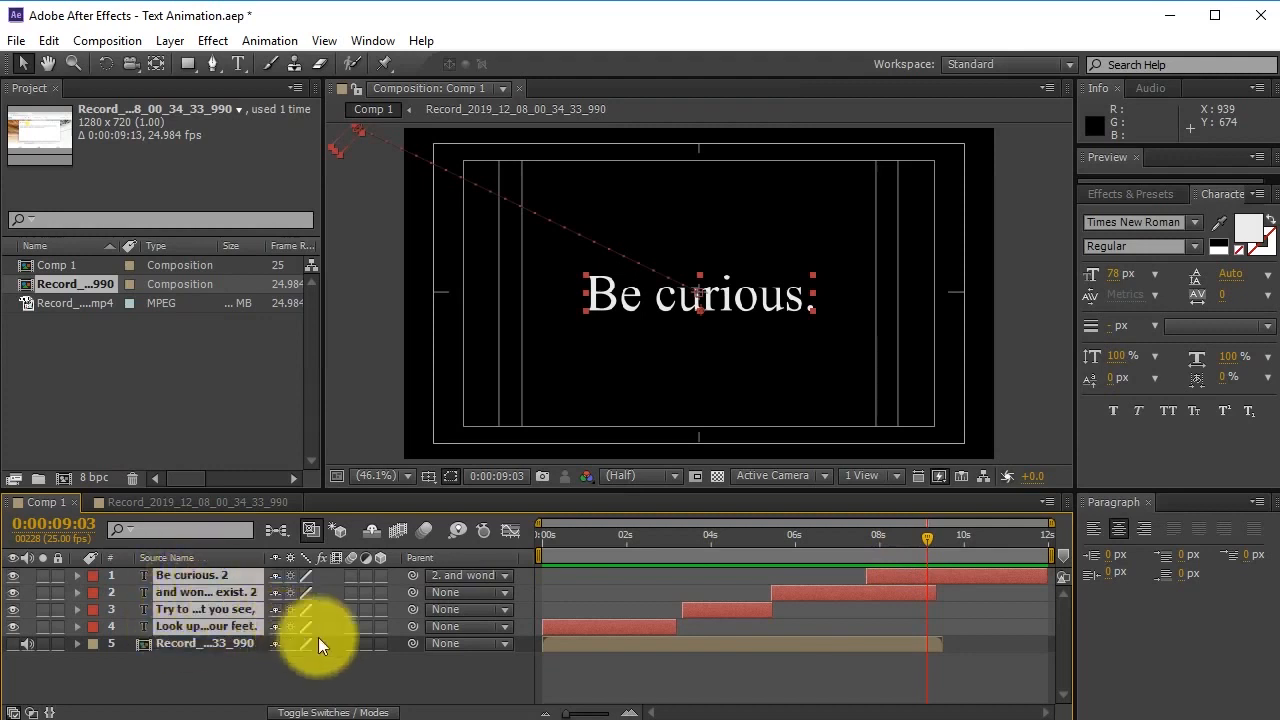
key("ctrl+s")
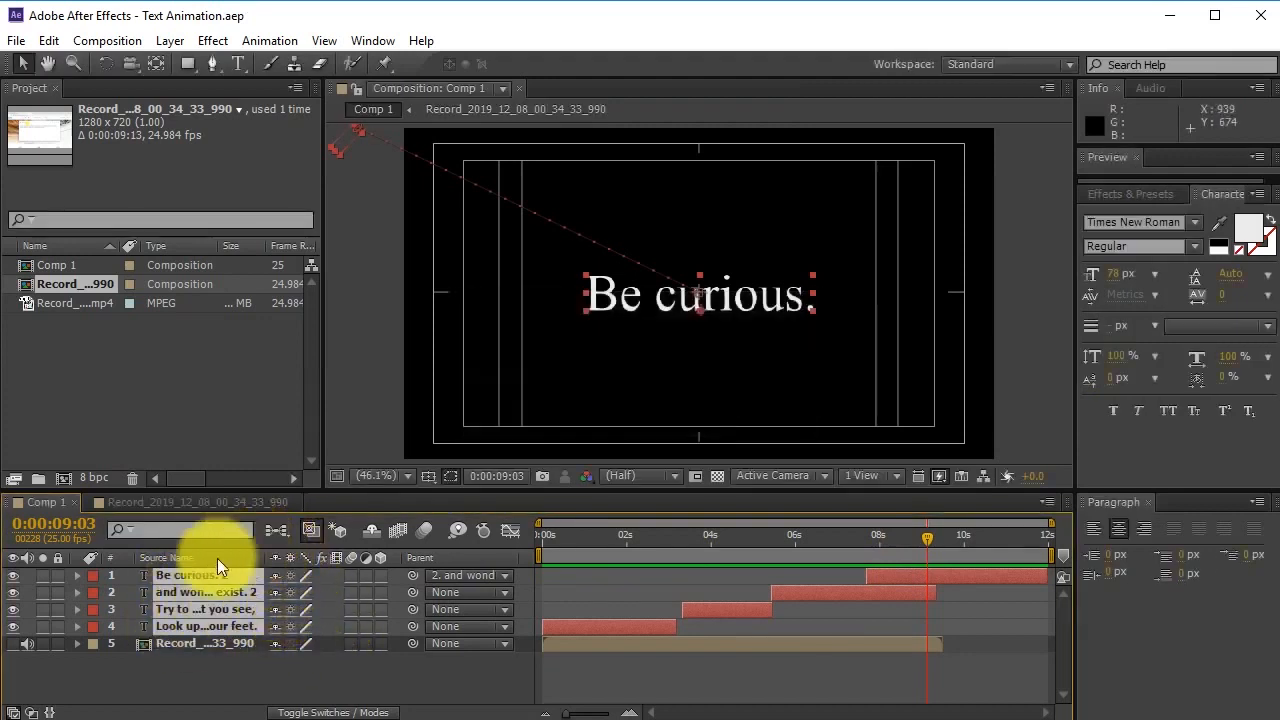
Scrub around 0:00:08 to watch the 'and wonder' text rotate along its path.
mouse_move(908, 542)
left_mouse_down()
mouse_move(858, 542)
mouse_move(890, 545)
left_mouse_up()
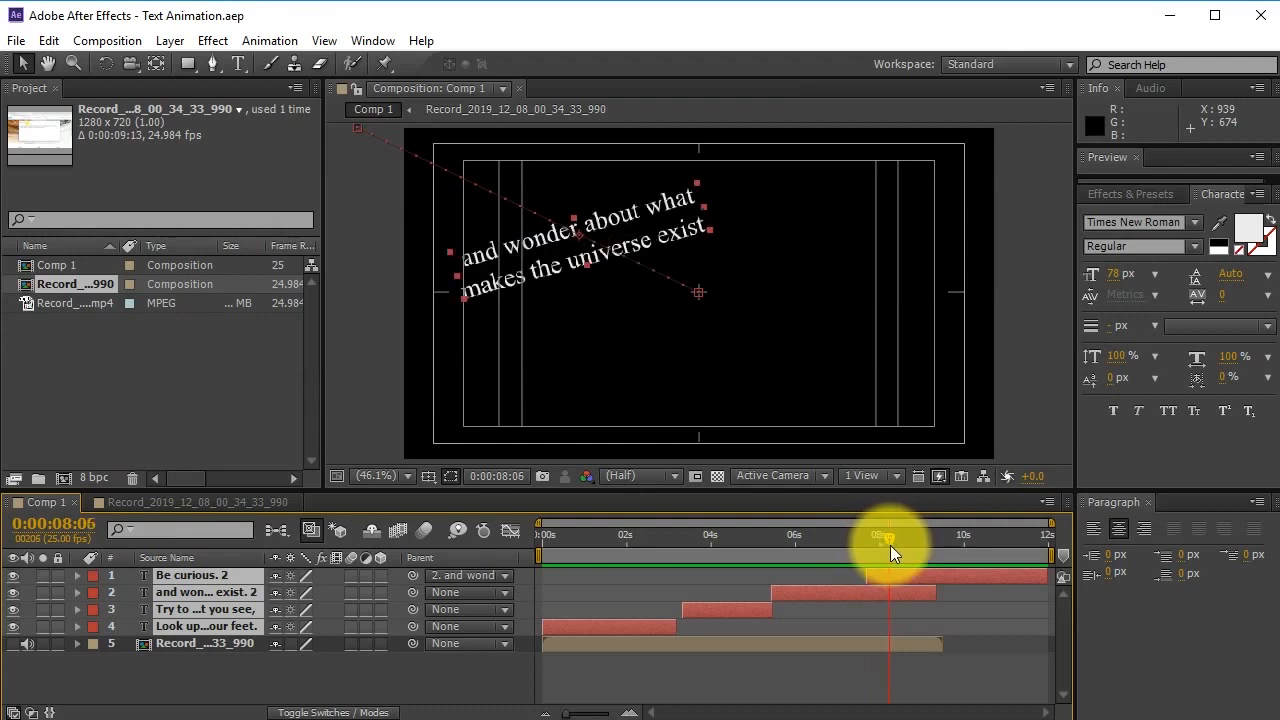
left_click(878, 545)
mouse_move(878, 548)
left_mouse_down()
mouse_move(832, 543)
mouse_move(890, 541)
left_mouse_up()
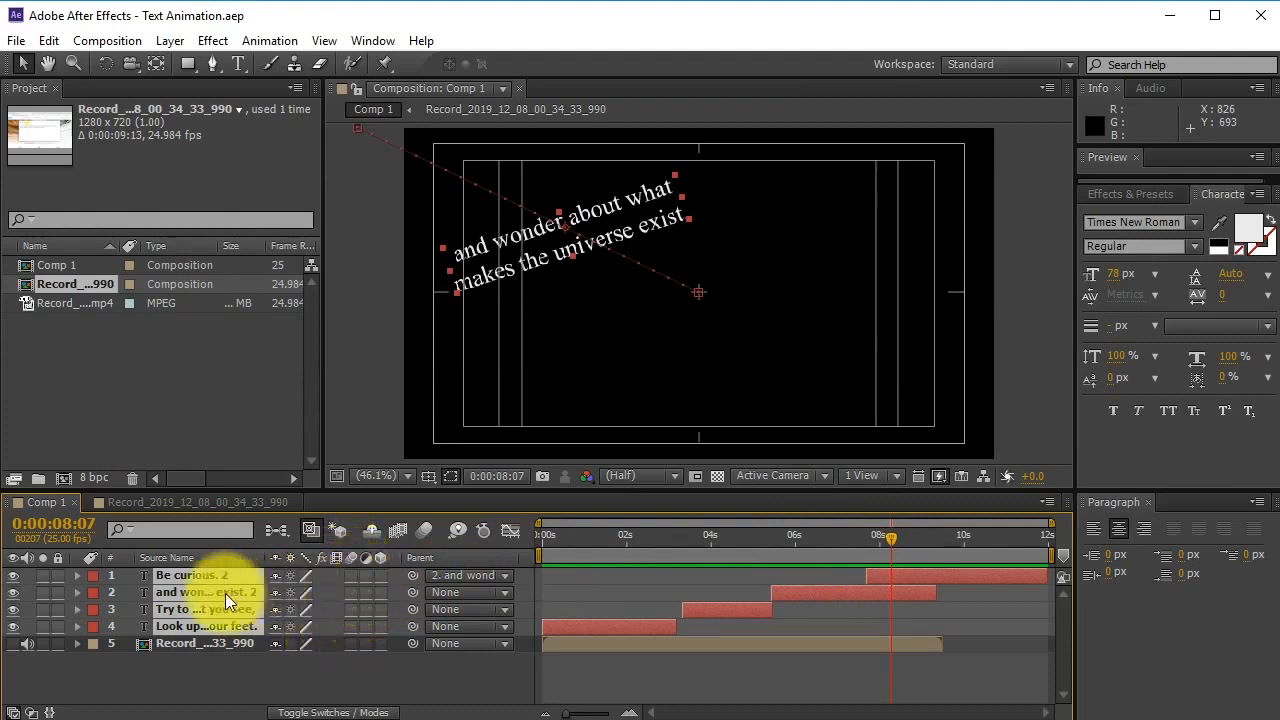
Turn on the Motion Blur switch for text layers 1–4.
left_click_drag(350, 576, 351, 628)
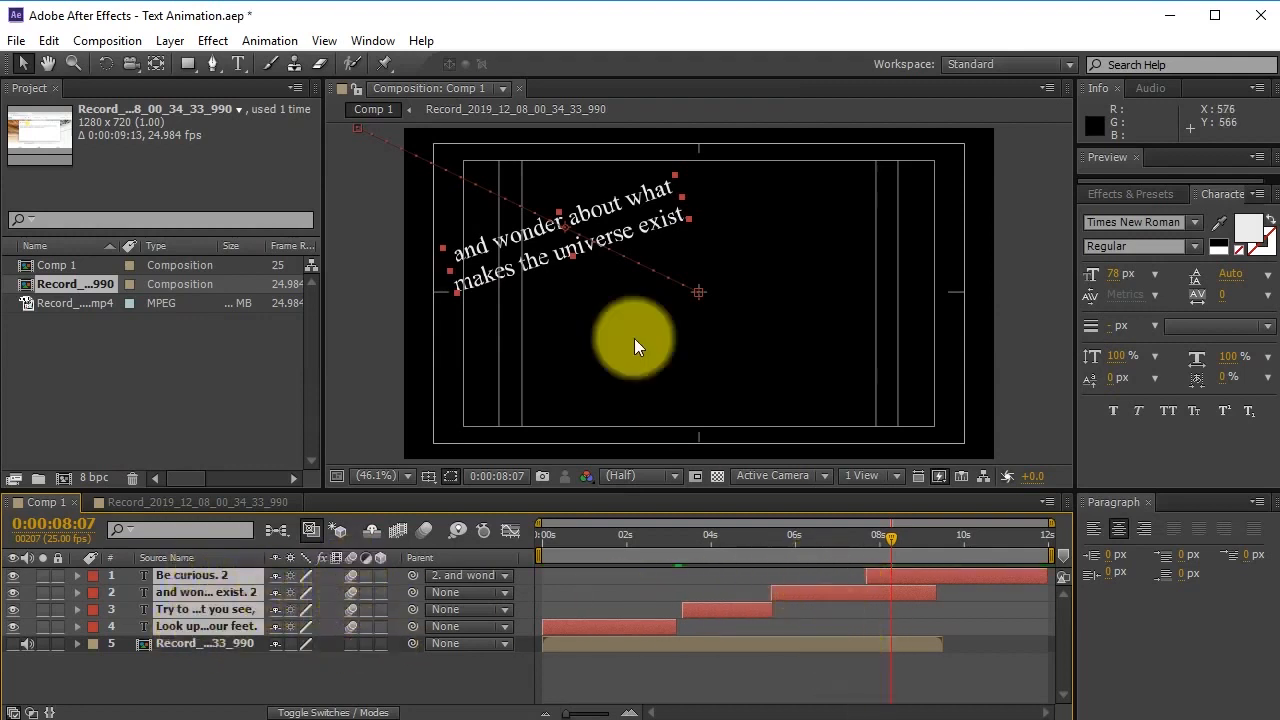
left_click(918, 675)
left_click(888, 571)
left_click(888, 589)
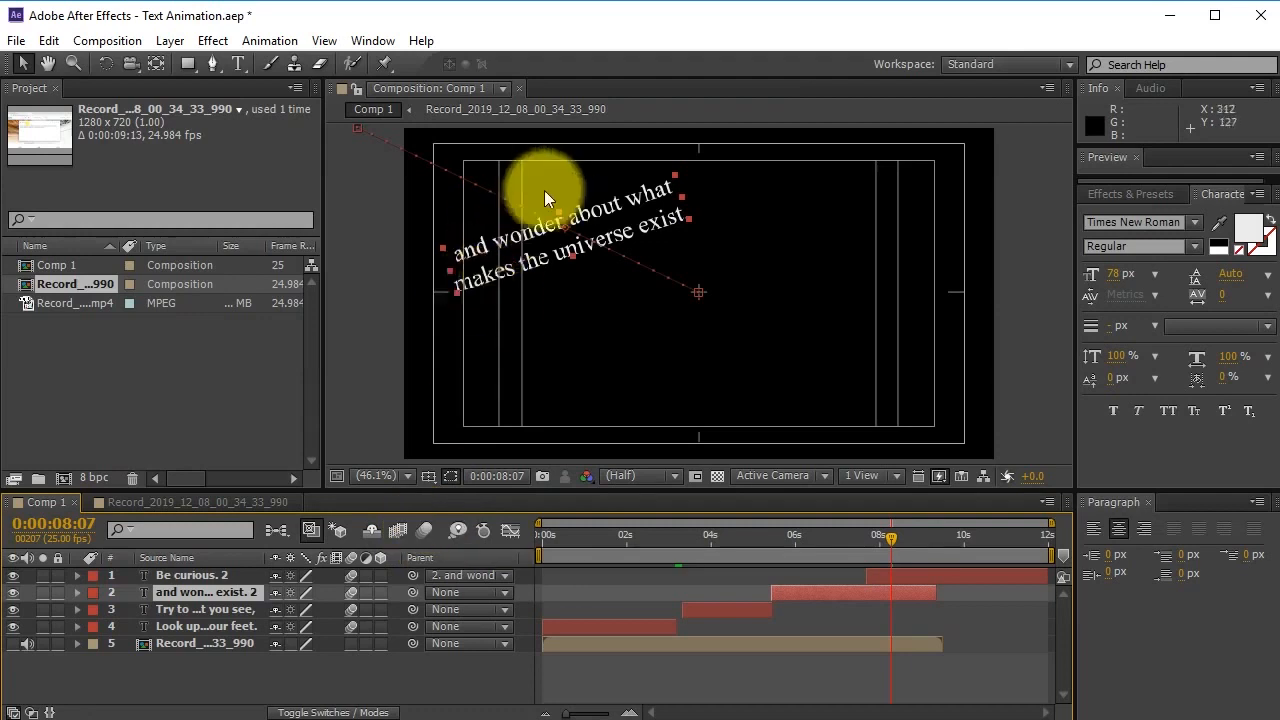
Enable the composition's Motion Blur toggle and scrub to check the blurred text.
left_click(423, 529)
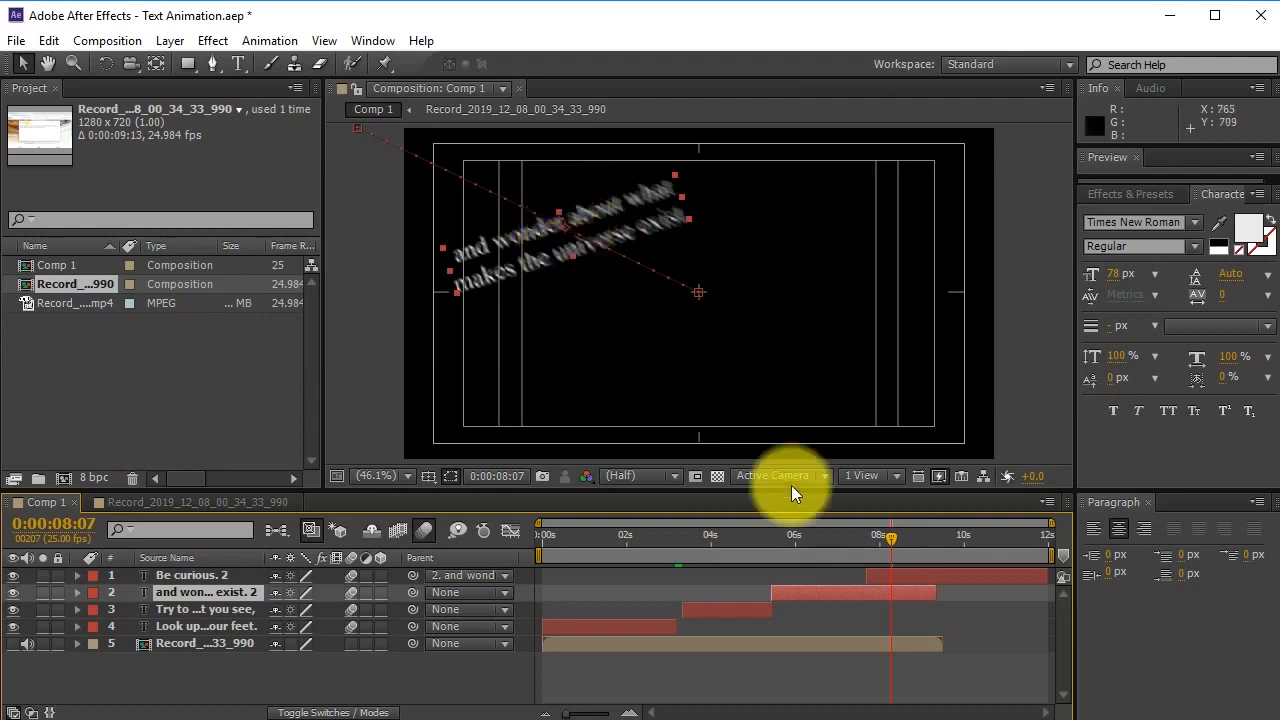
left_click_drag(884, 537, 883, 539)
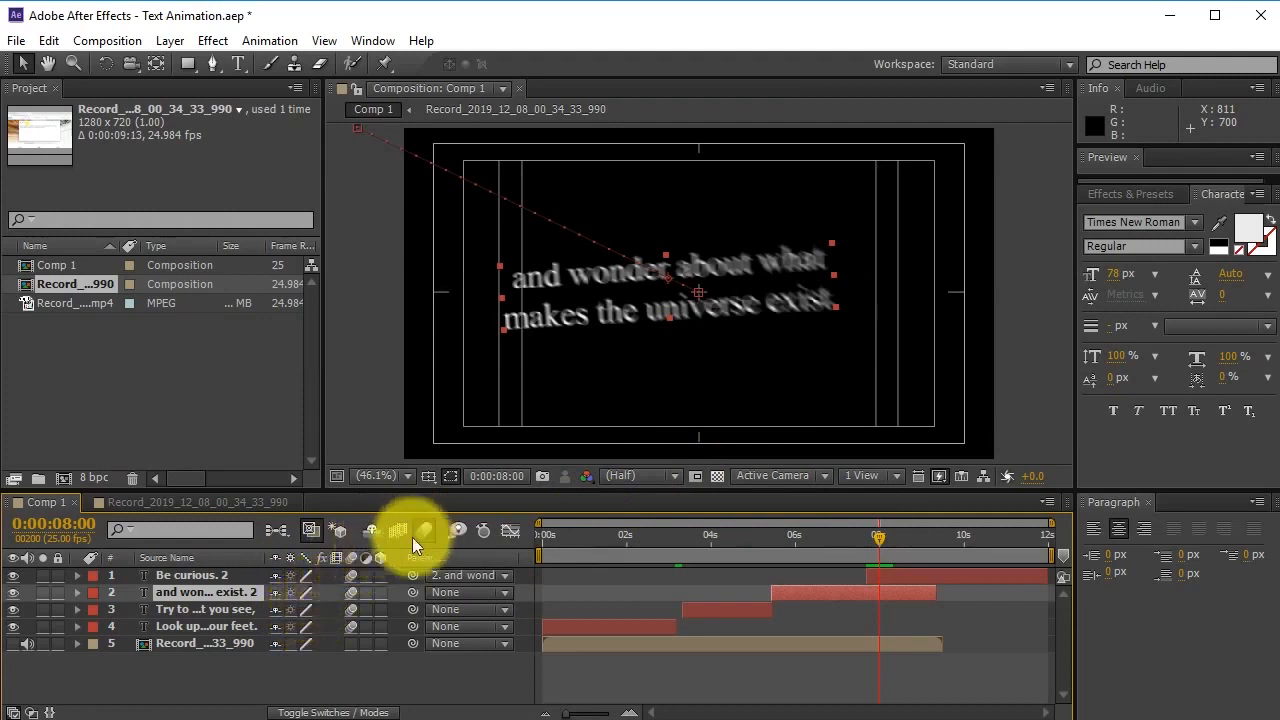
mouse_move(354, 576)
left_mouse_down()
mouse_move(351, 622)
mouse_move(356, 560)
left_mouse_up()
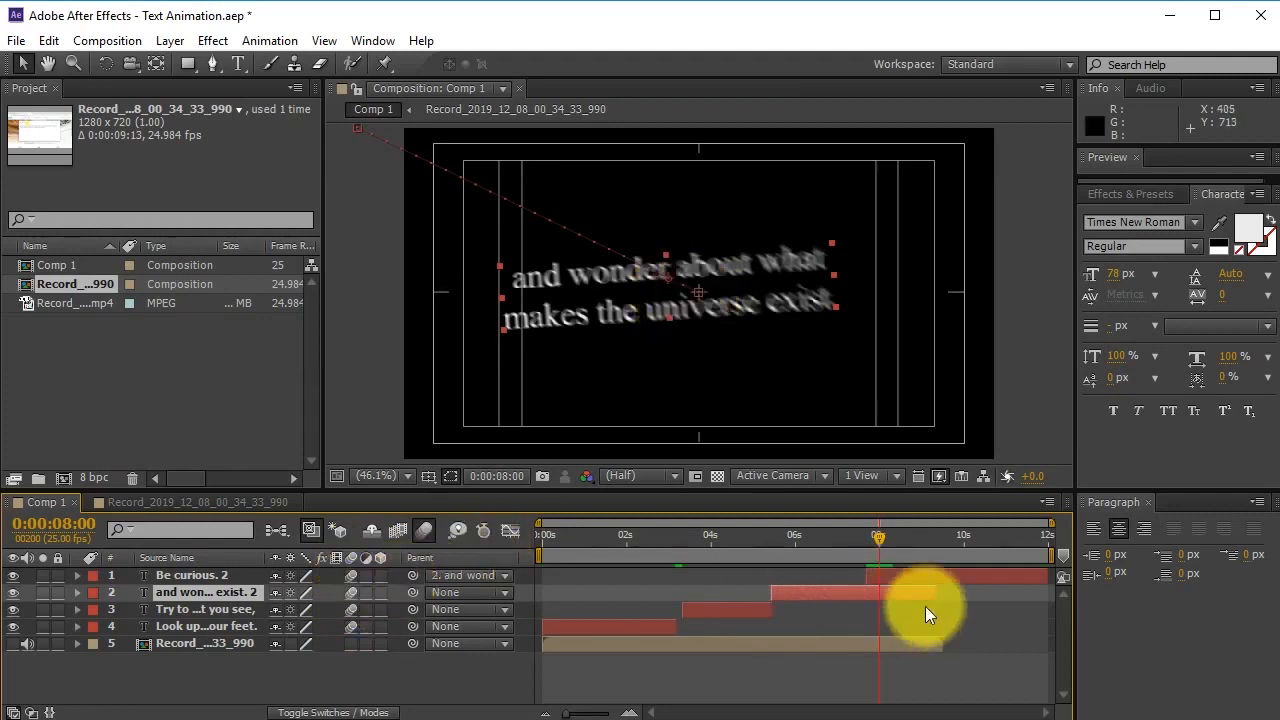
Review the blurred entrance of the 'Try to make sense' line and save the project.
left_click_drag(887, 540, 767, 538)
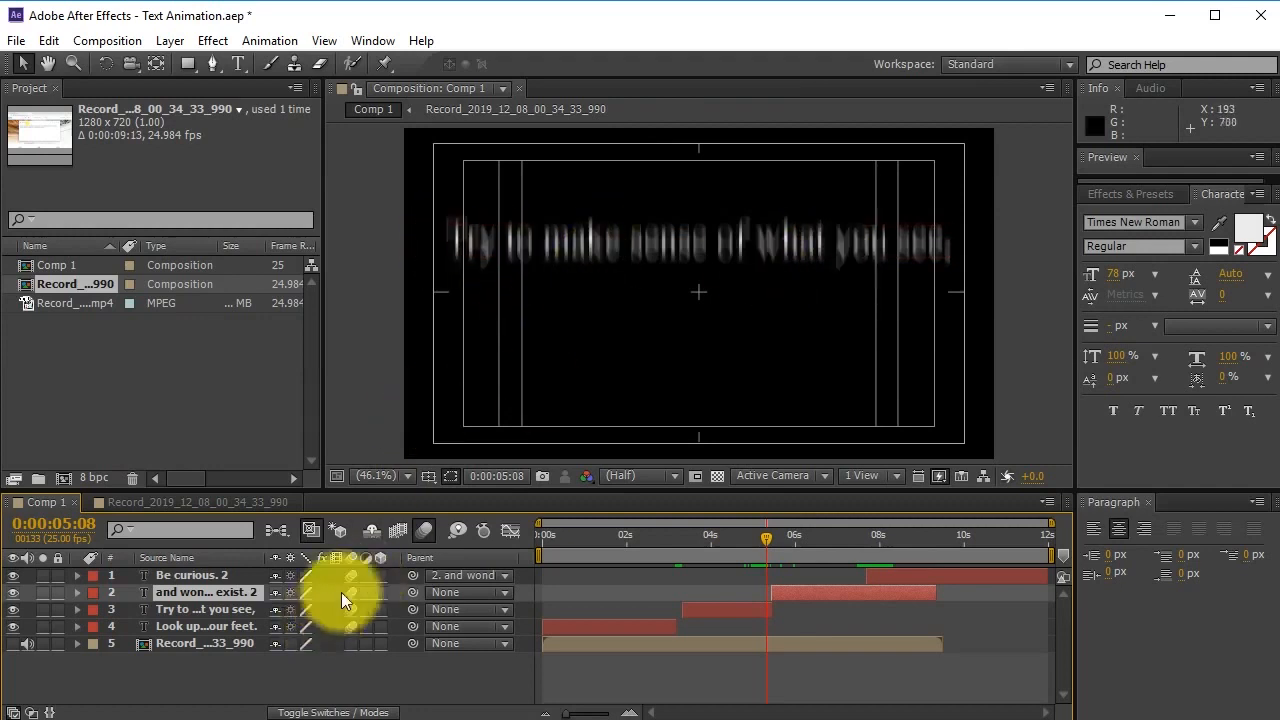
left_click_drag(757, 536, 960, 552)
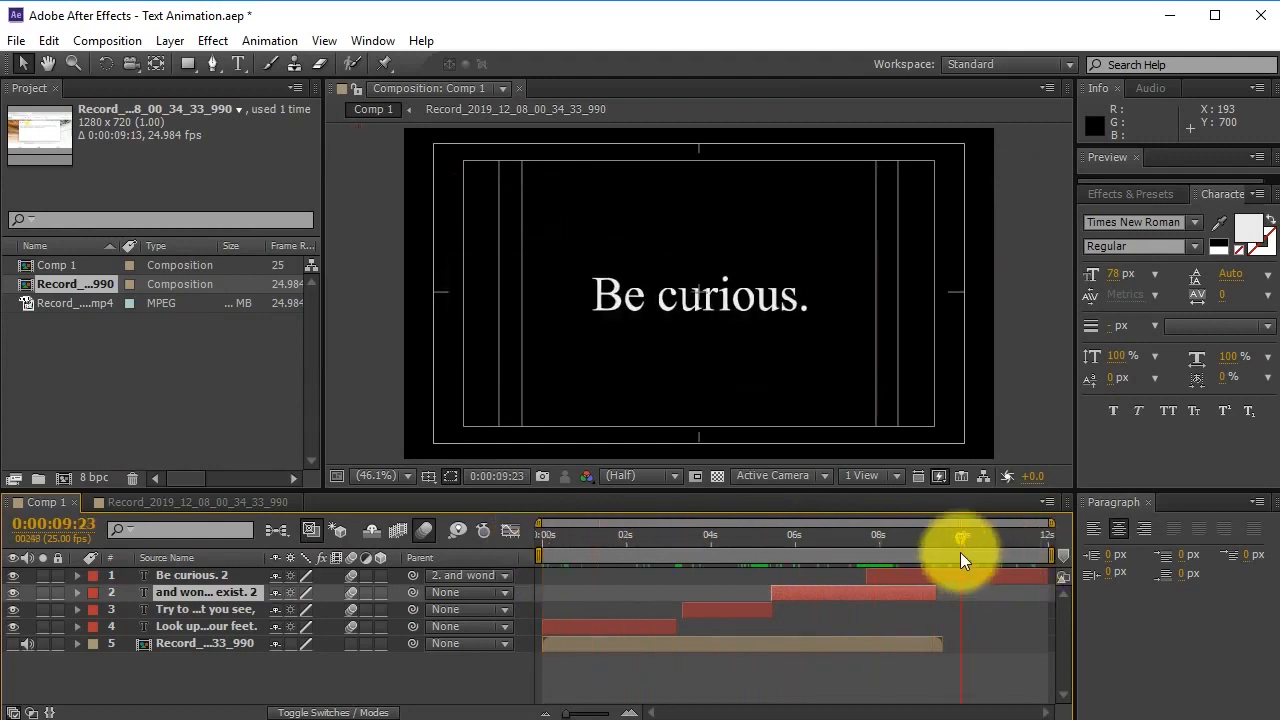
key("ctrl+s")
Play the whole animation from 0:00:00 and stop the preview at the 'Look up' line.
left_click_drag(620, 540, 505, 532)
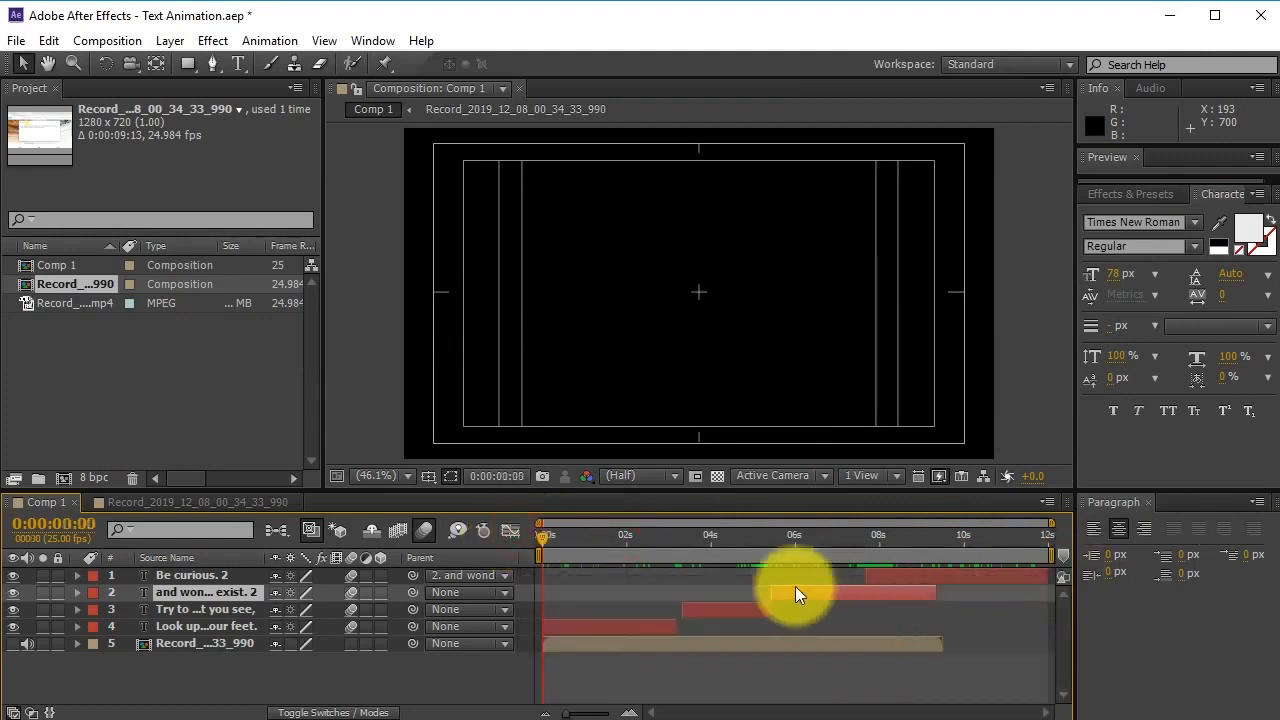
left_click(672, 660)
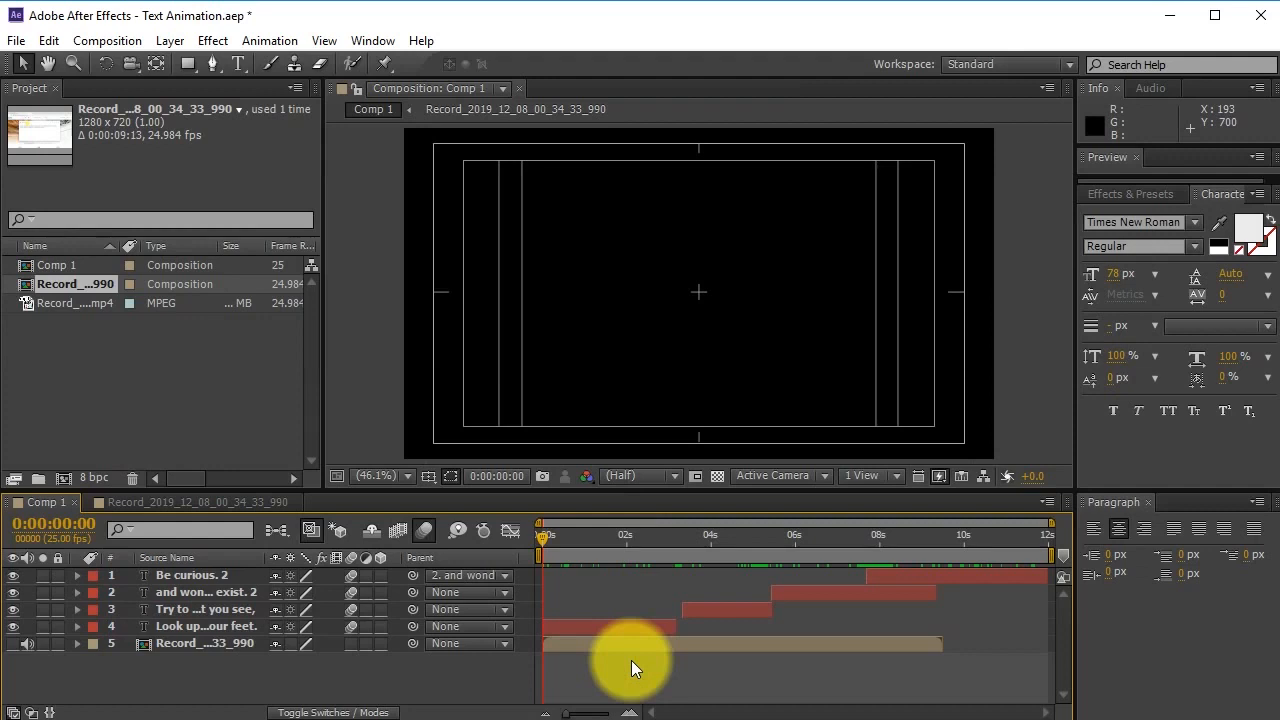
key("space")
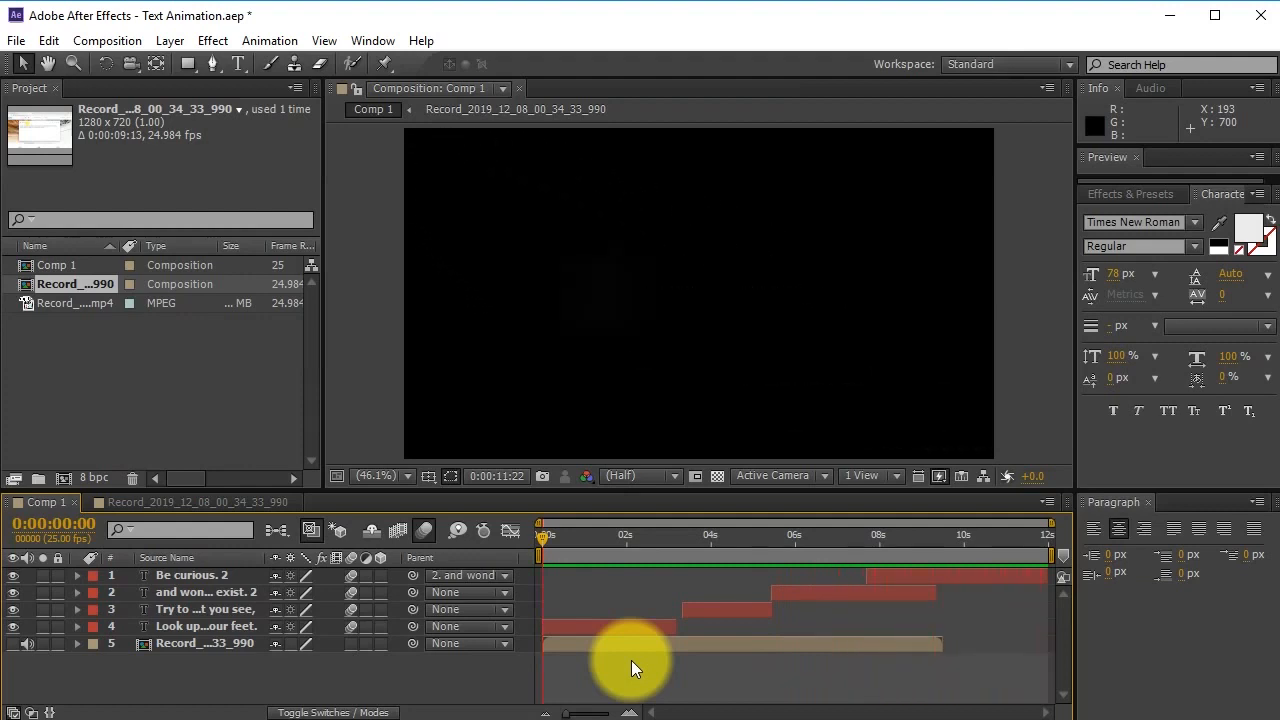
left_click_drag(642, 535, 899, 677)
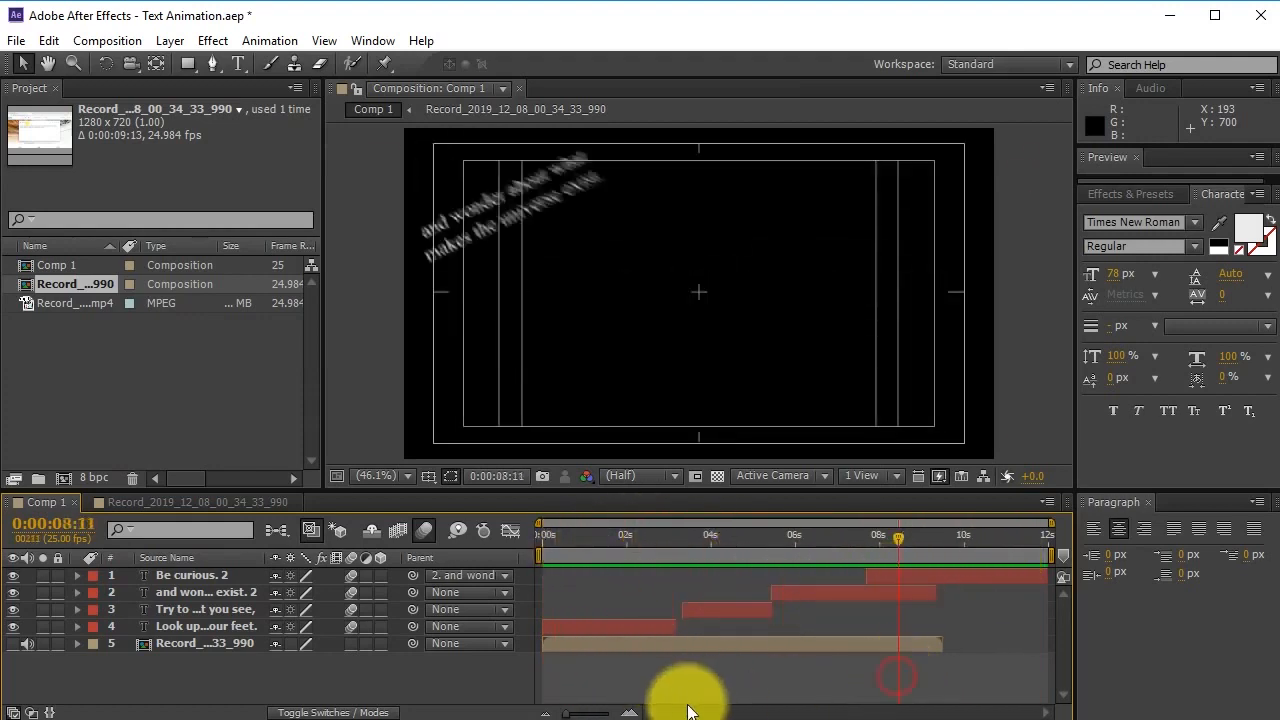
Scrub from the 'Look up' line to 'Be curious.' at 0:00:09:19, watching lines animate word by word.
left_click(630, 632)
left_click_drag(645, 540, 906, 537)
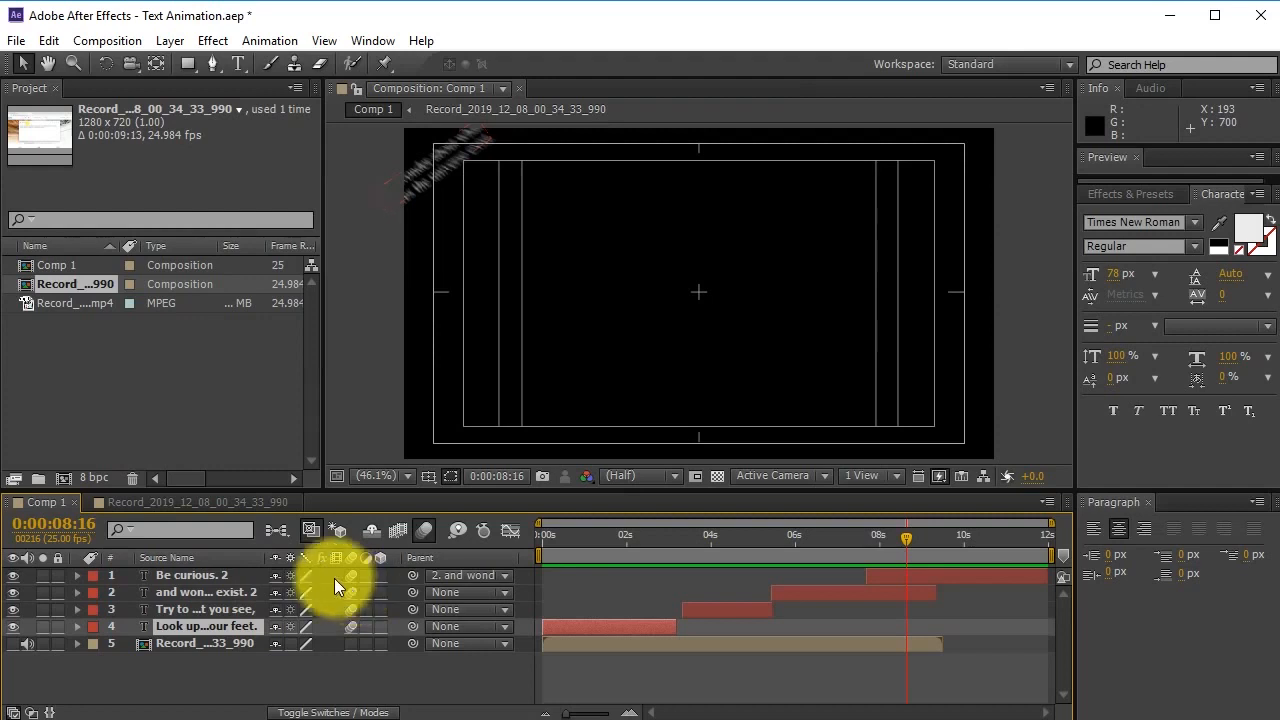
left_click(602, 538)
left_click_drag(601, 545, 610, 556)
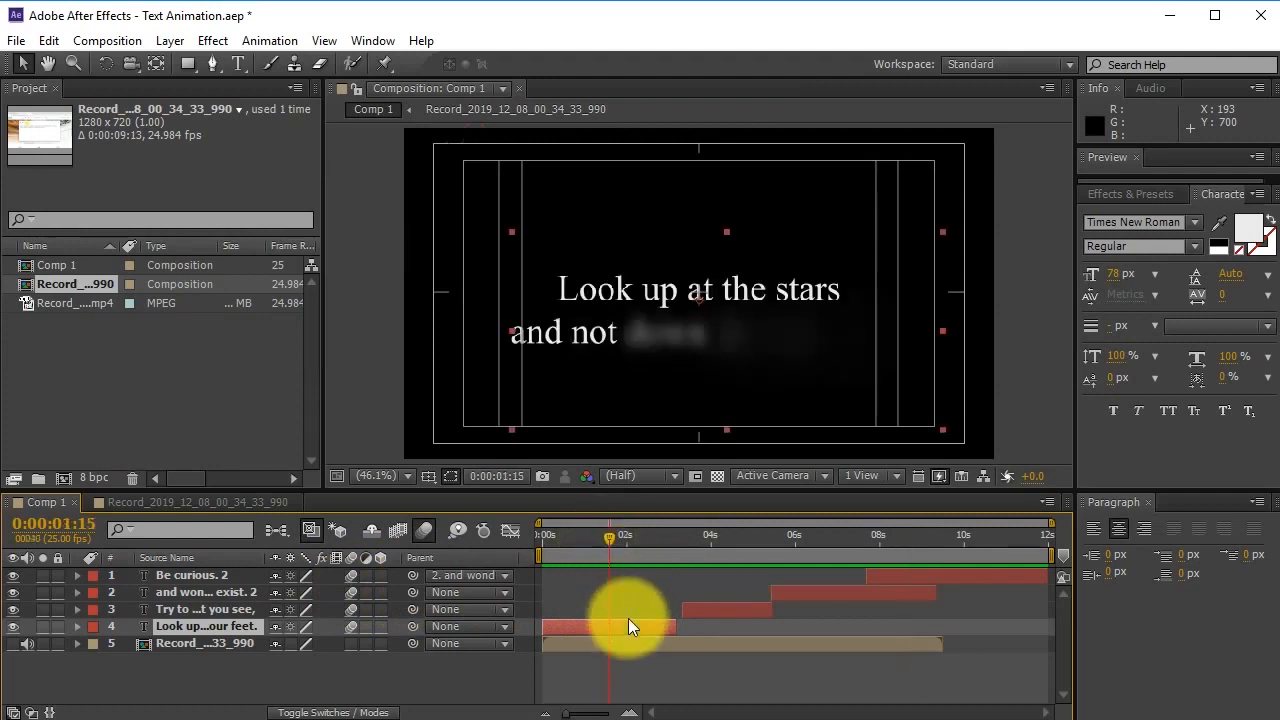
left_click_drag(699, 538, 958, 576)
Try the Century, Chiller, Gentona and Ink Free fonts on the 'Be curious.' text.
left_click(958, 576)
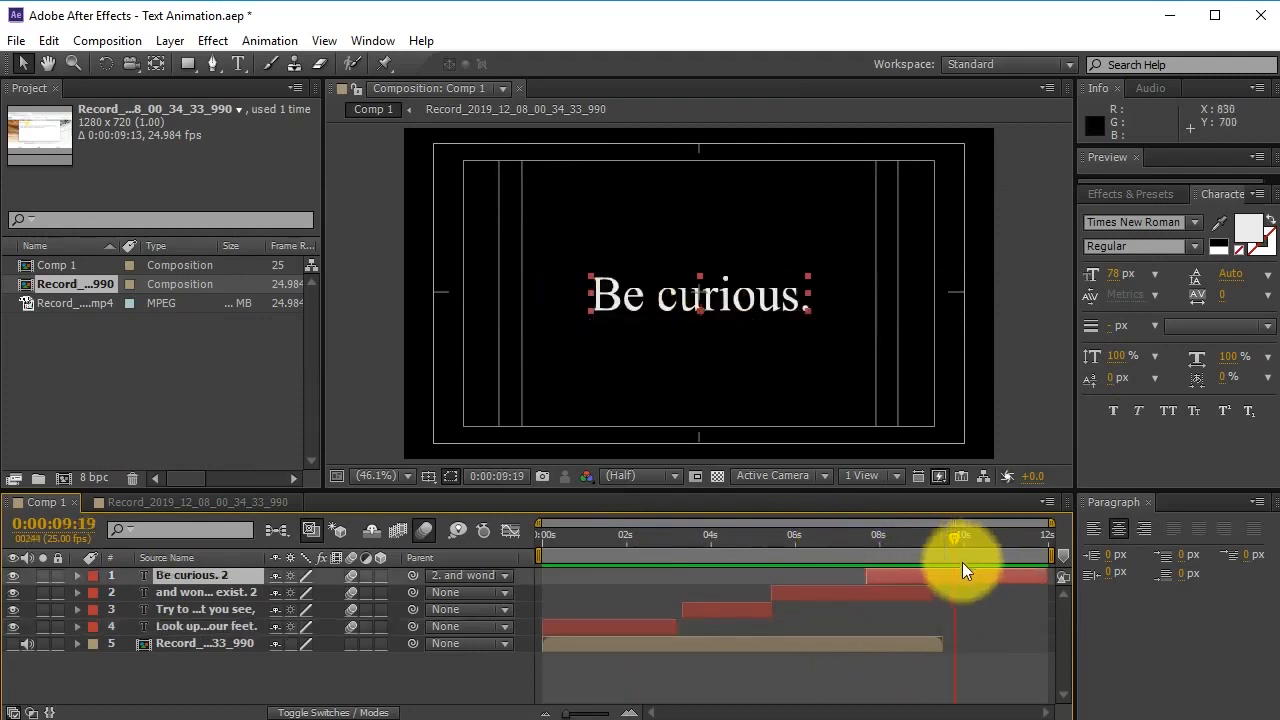
left_click(1197, 221)
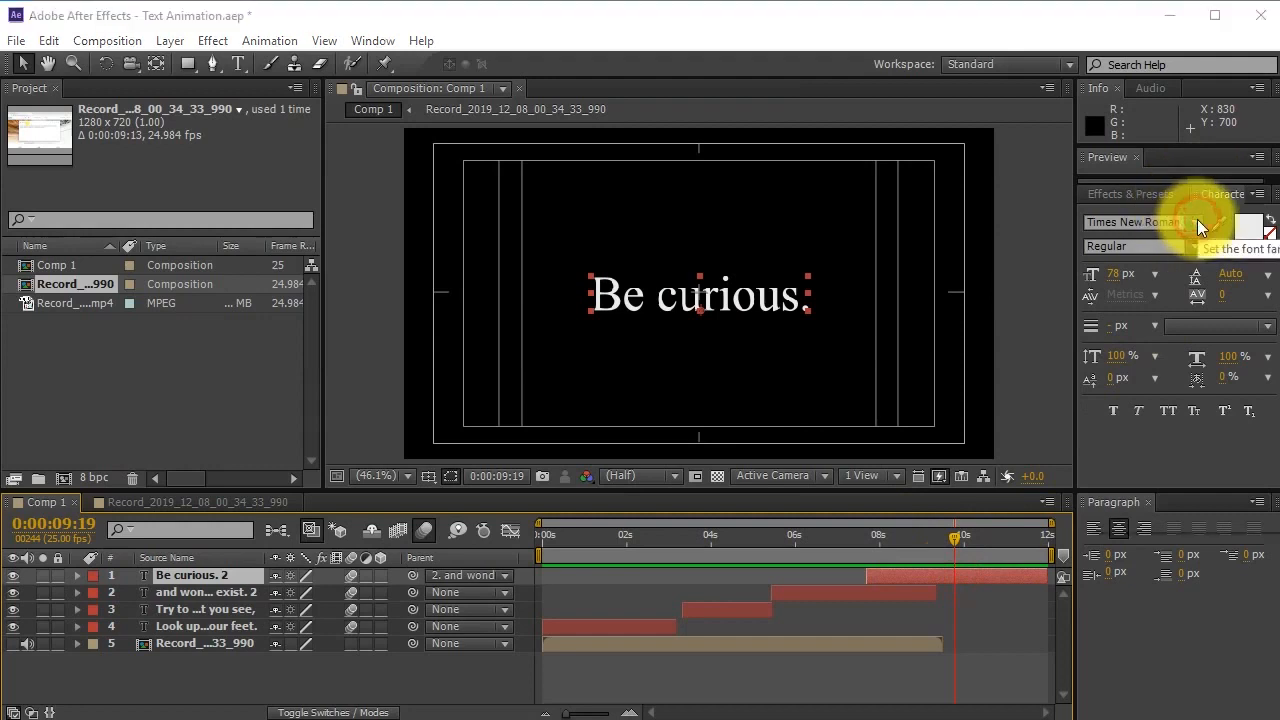
scroll(1163, 404, "up", 3)
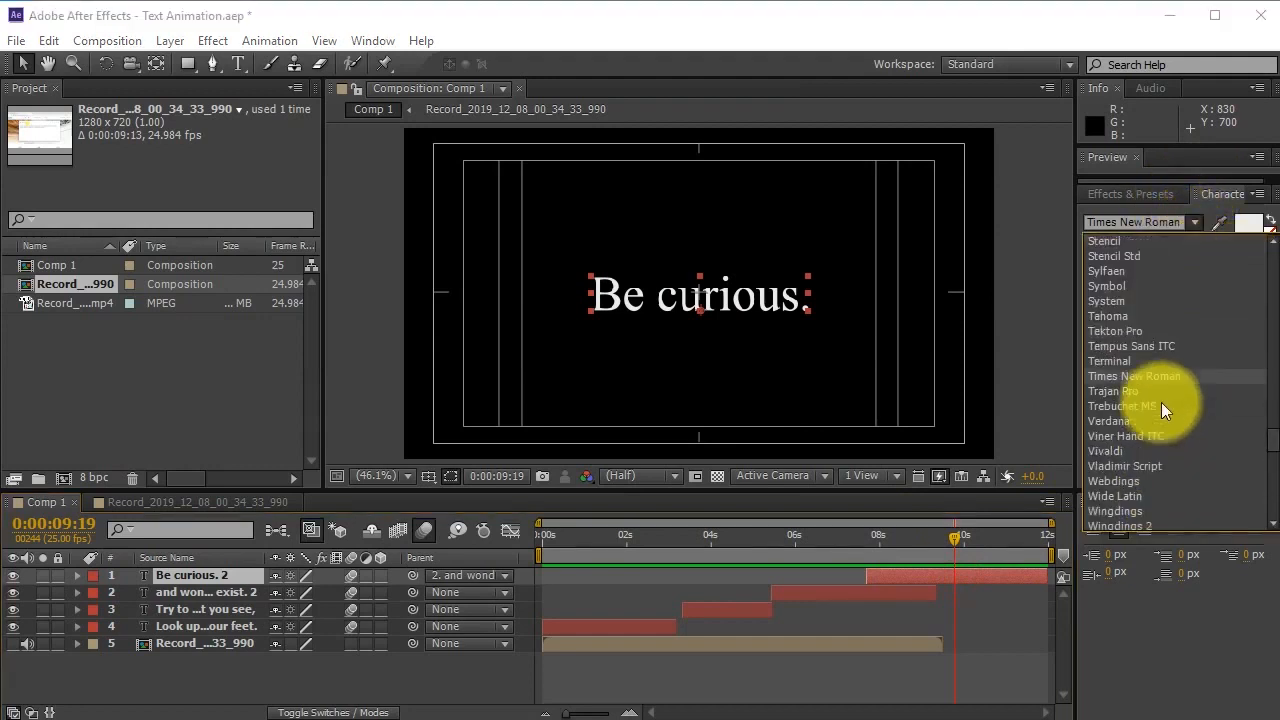
scroll(1161, 400, "up", 5)
scroll(1157, 367, "up", 20)
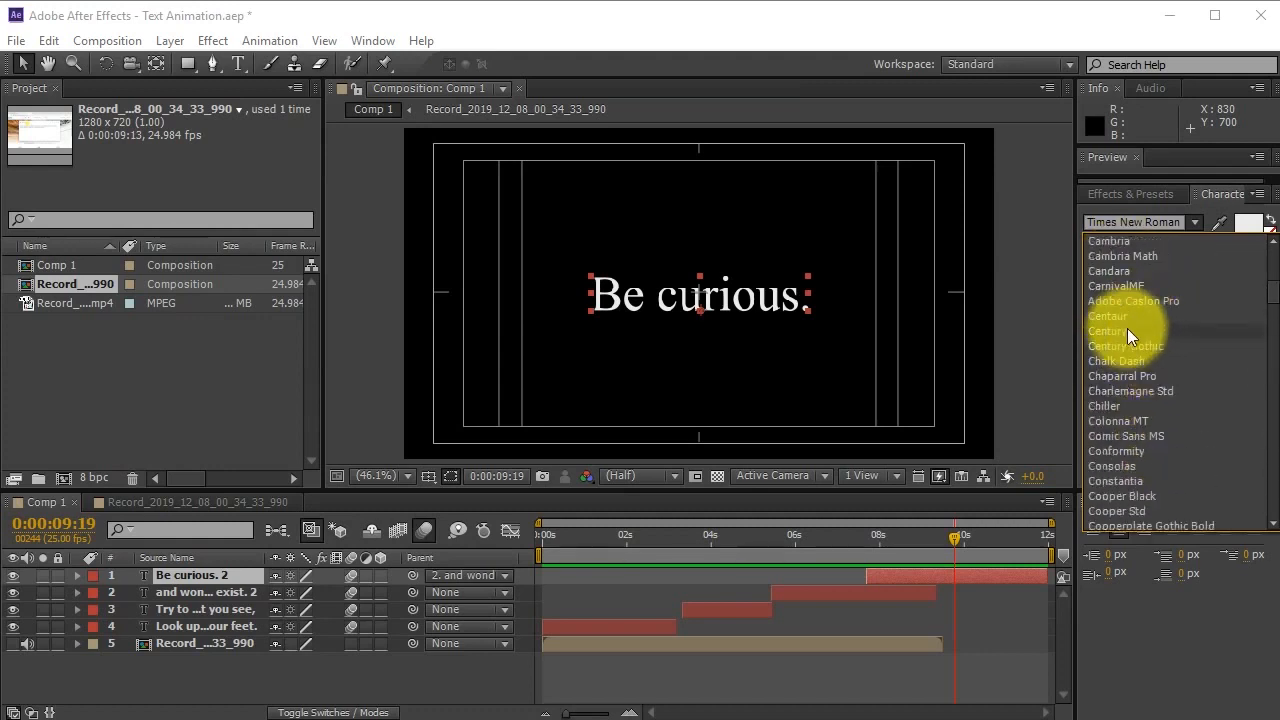
left_click(1127, 331)
left_click(1193, 225)
left_click(1153, 316)
left_click(1191, 224)
scroll(1144, 431, "down", 4)
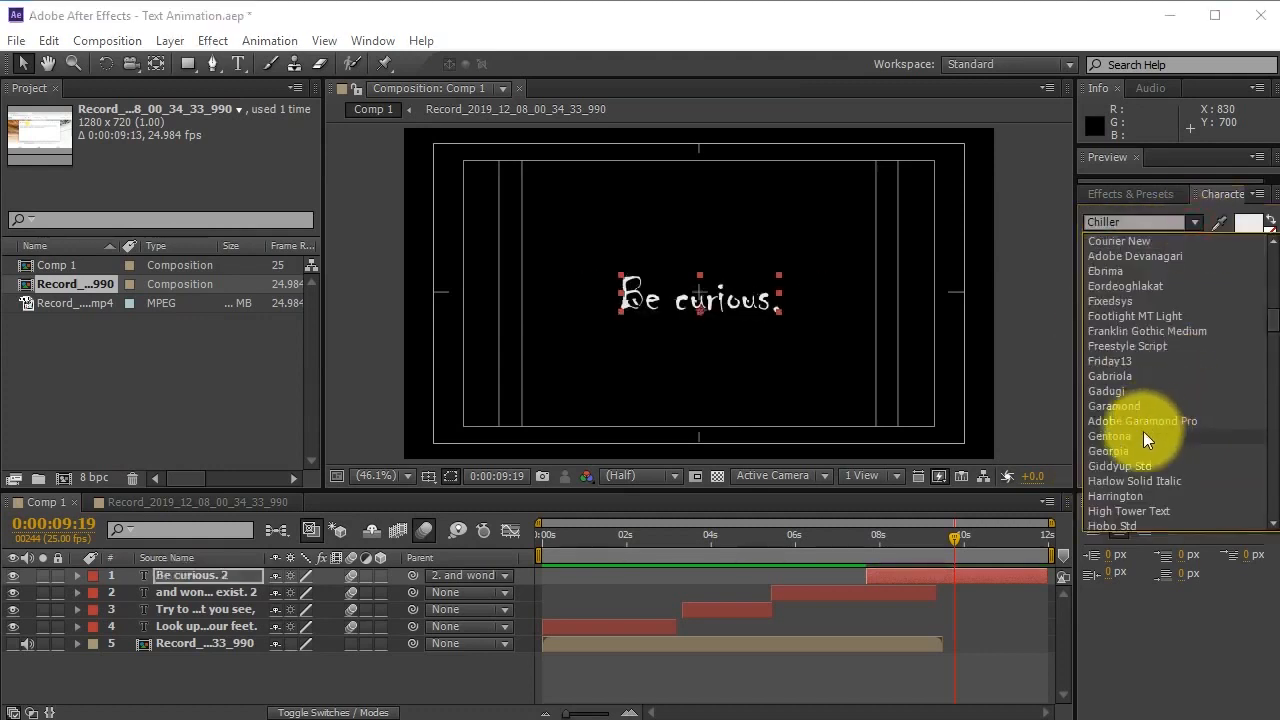
left_click(1143, 436)
left_click(1193, 224)
left_click(1157, 441)
Apply the Old English Text font to 'Be curious.' and deselect the layer.
left_click(1193, 224)
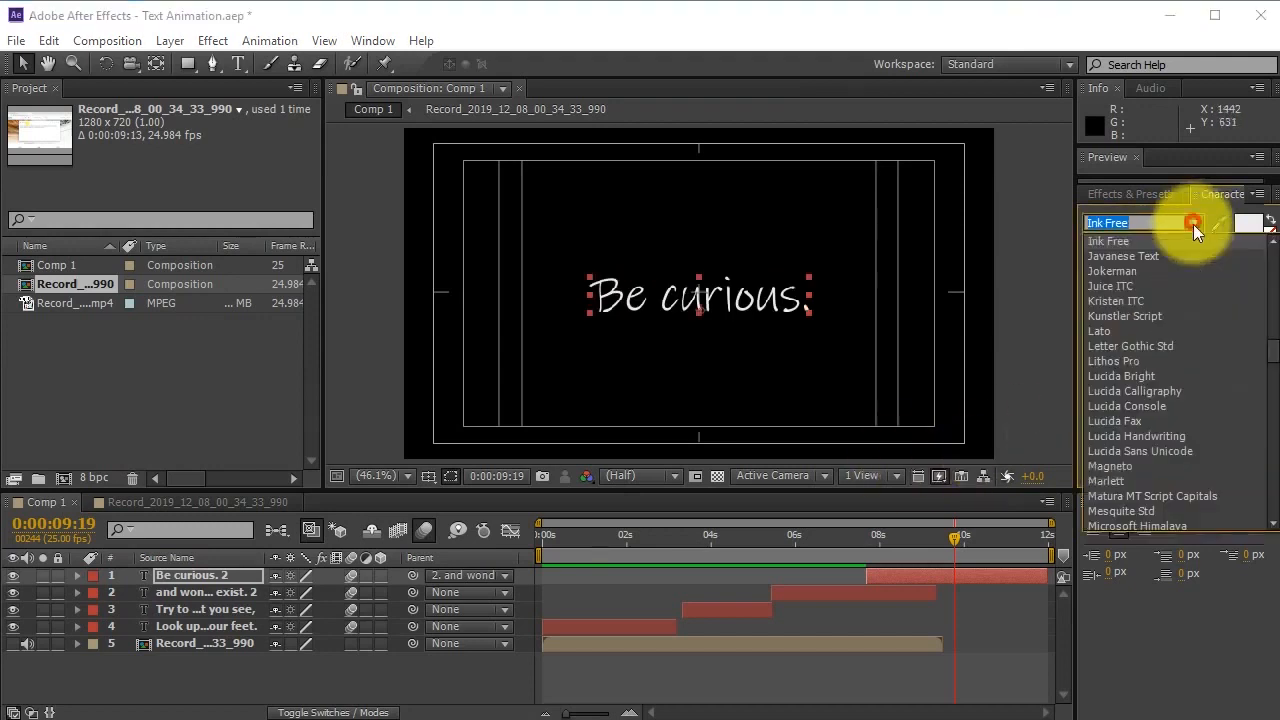
scroll(1134, 420, "down", 10)
left_click(1123, 397)
left_click(978, 553)
left_click_drag(978, 553, 724, 541)
Try Marlett, Kristen ITC and Hobo Std, then set the 'Try to make sense' line in Eordeoghlakat.
left_click(740, 608)
left_click(1193, 222)
scroll(1133, 321, "up", 10)
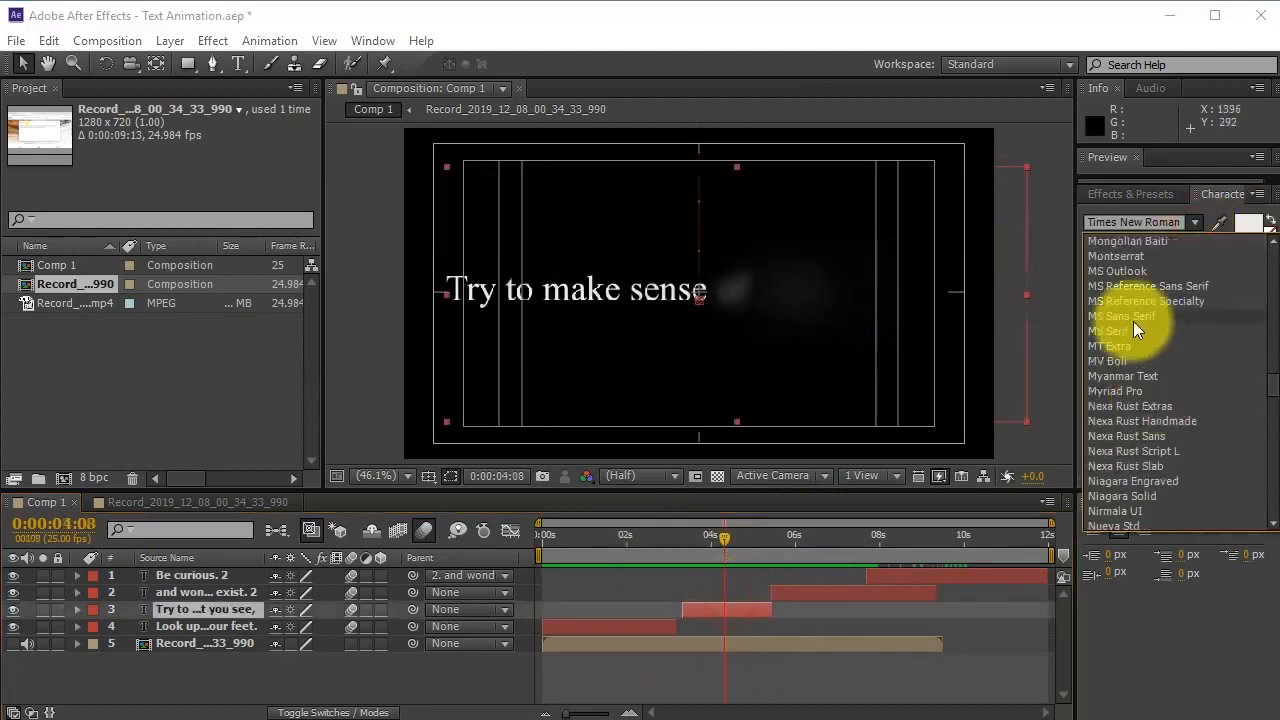
scroll(1139, 290, "up", 5)
left_click(1130, 262)
left_click(1194, 222)
scroll(1145, 290, "up", 8)
left_click(1141, 292)
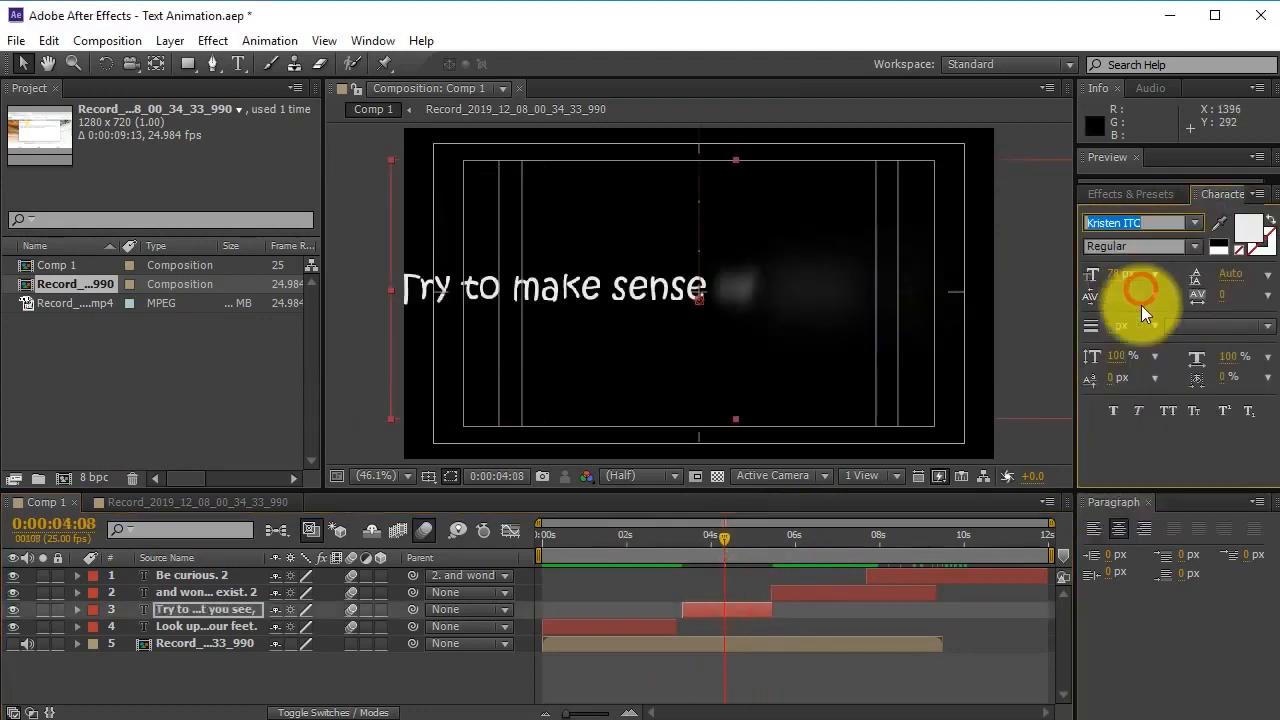
left_click(1194, 224)
scroll(1140, 310, "up", 2)
left_click(1131, 317)
left_click(1194, 222)
scroll(1186, 380, "up", 2)
left_click(1158, 366)
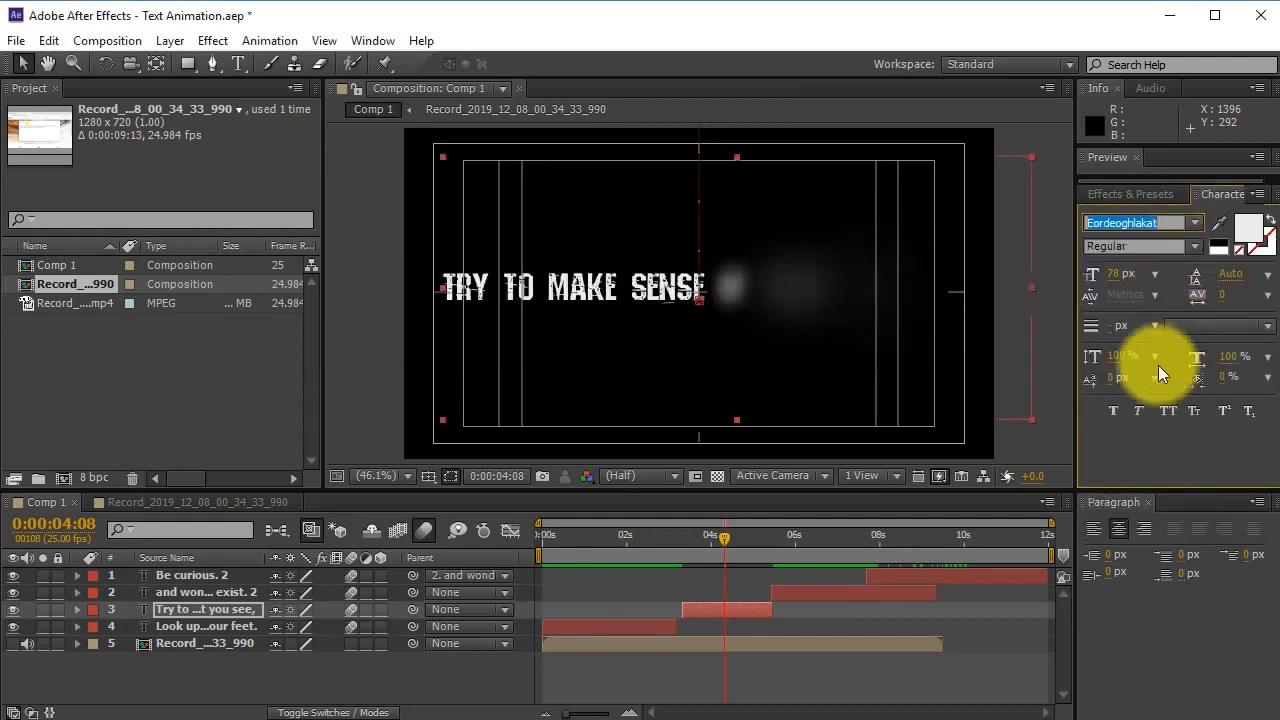
left_click(773, 662)
Break the 'Try to make sense' text onto a new line before 'OF' and save.
left_click_drag(686, 540, 738, 548)
double_click(741, 608)
left_click(716, 290)
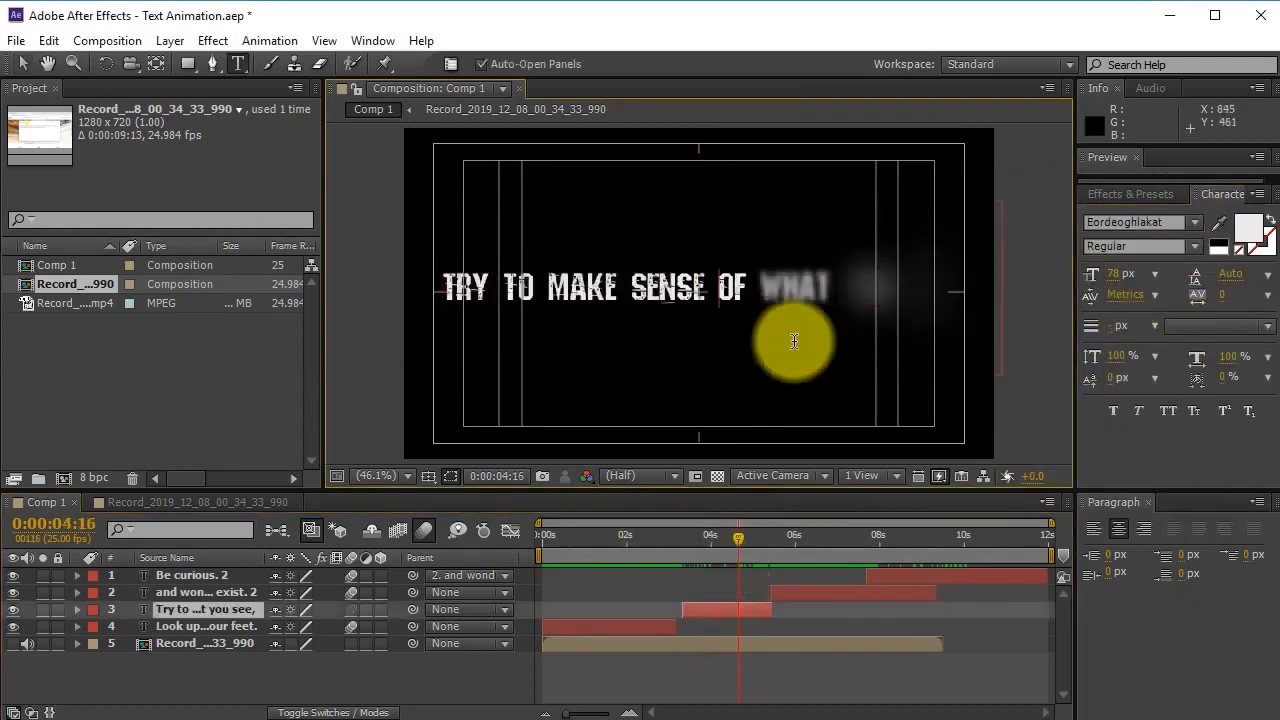
key("Return")
key("ctrl+s")
left_click_drag(686, 537, 597, 601)
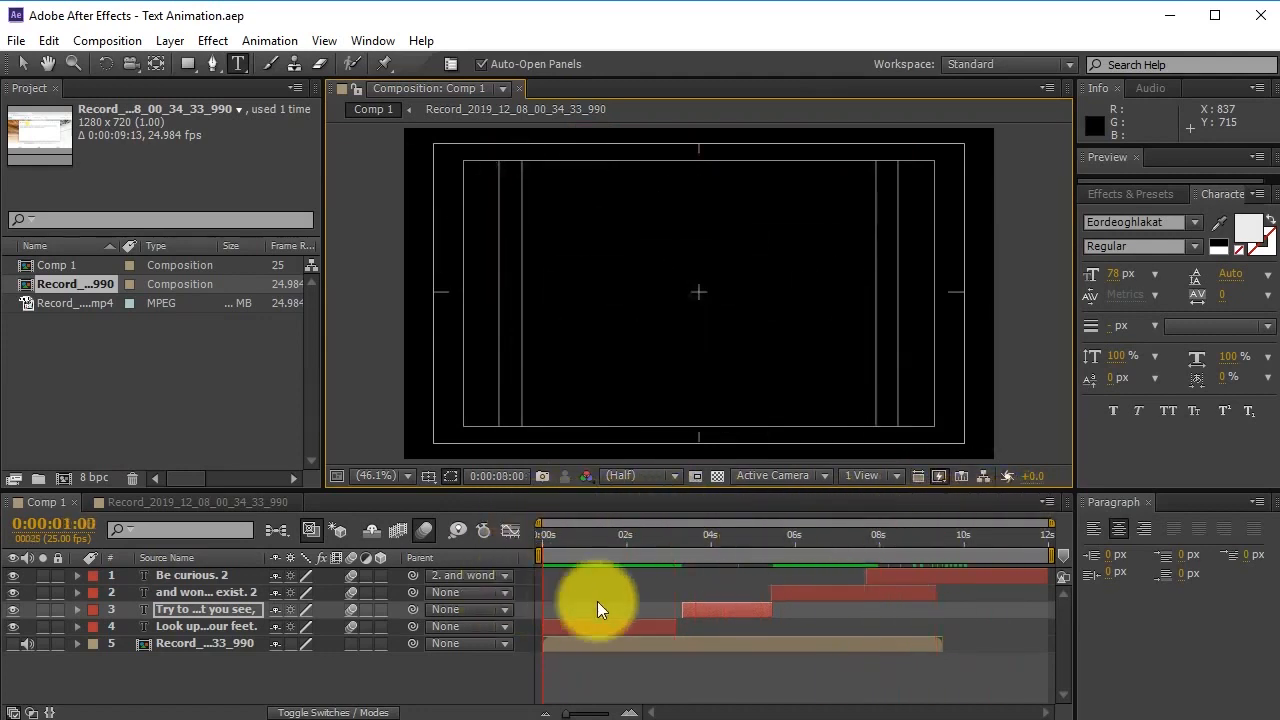
Deselect all layers and switch back to the Selection tool (V), then bring up the Layer menu.
left_click_drag(622, 685, 934, 568)
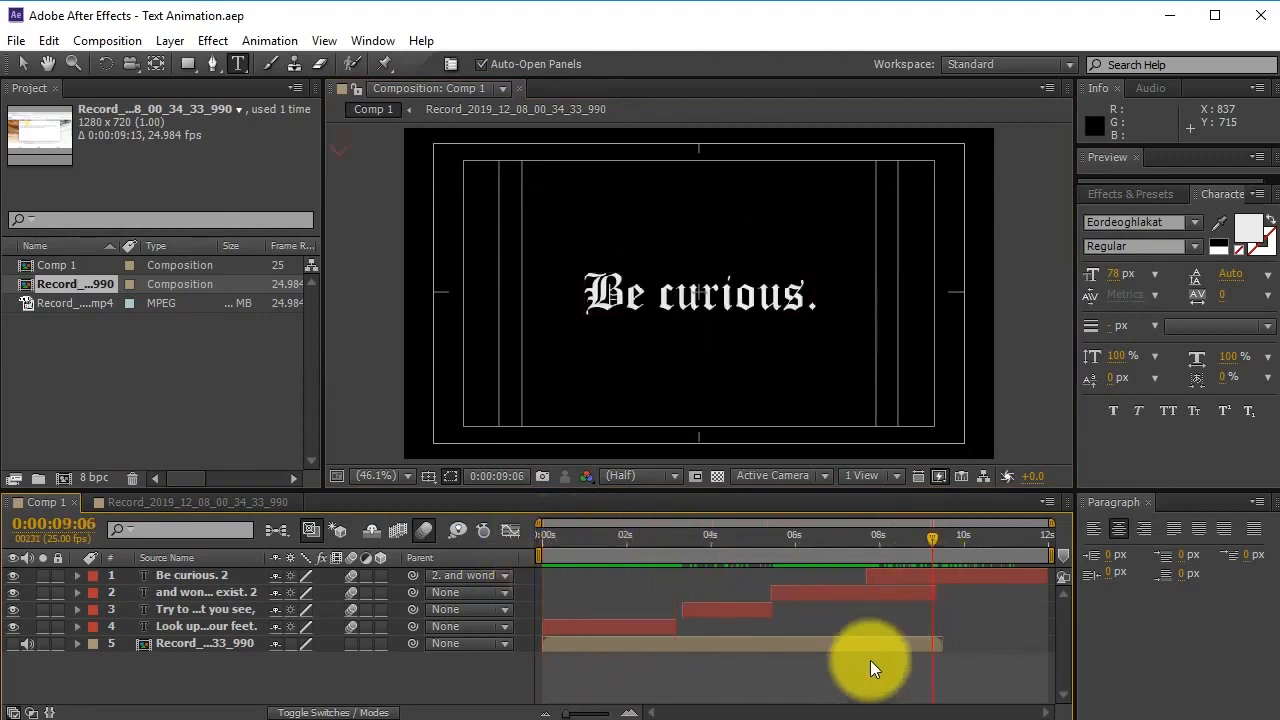
key("ctrl+a")
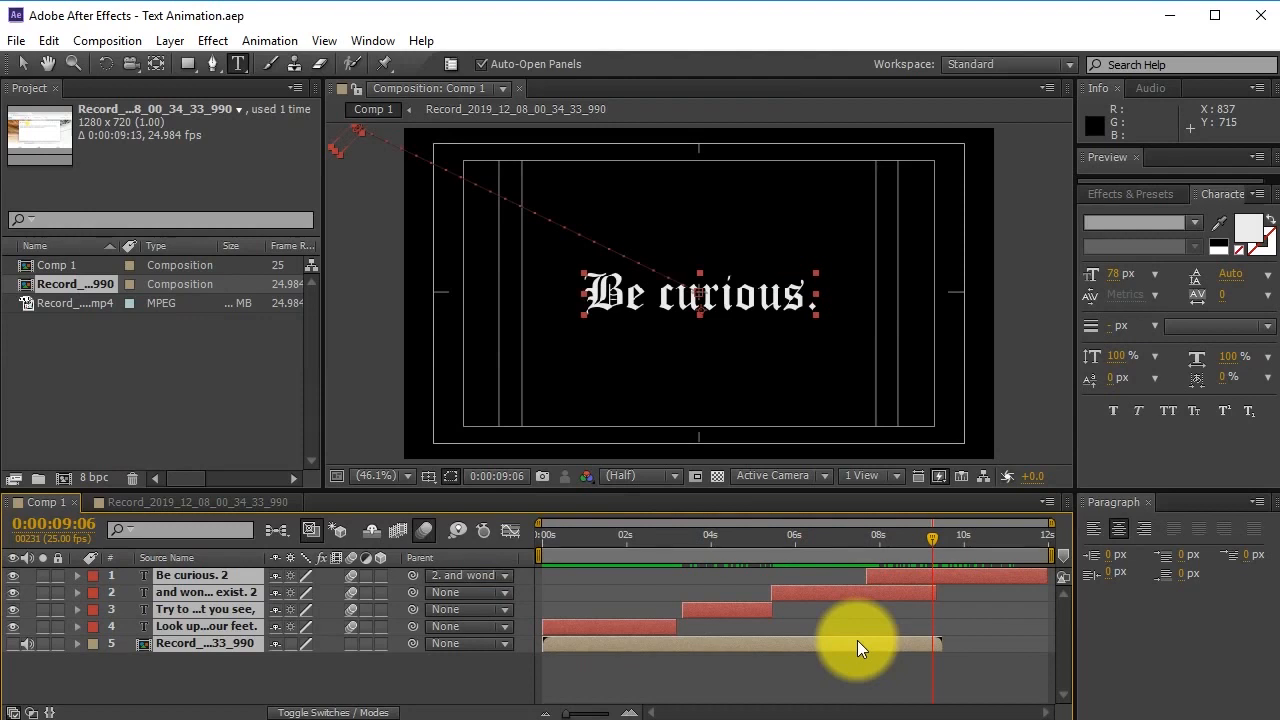
left_click(891, 686)
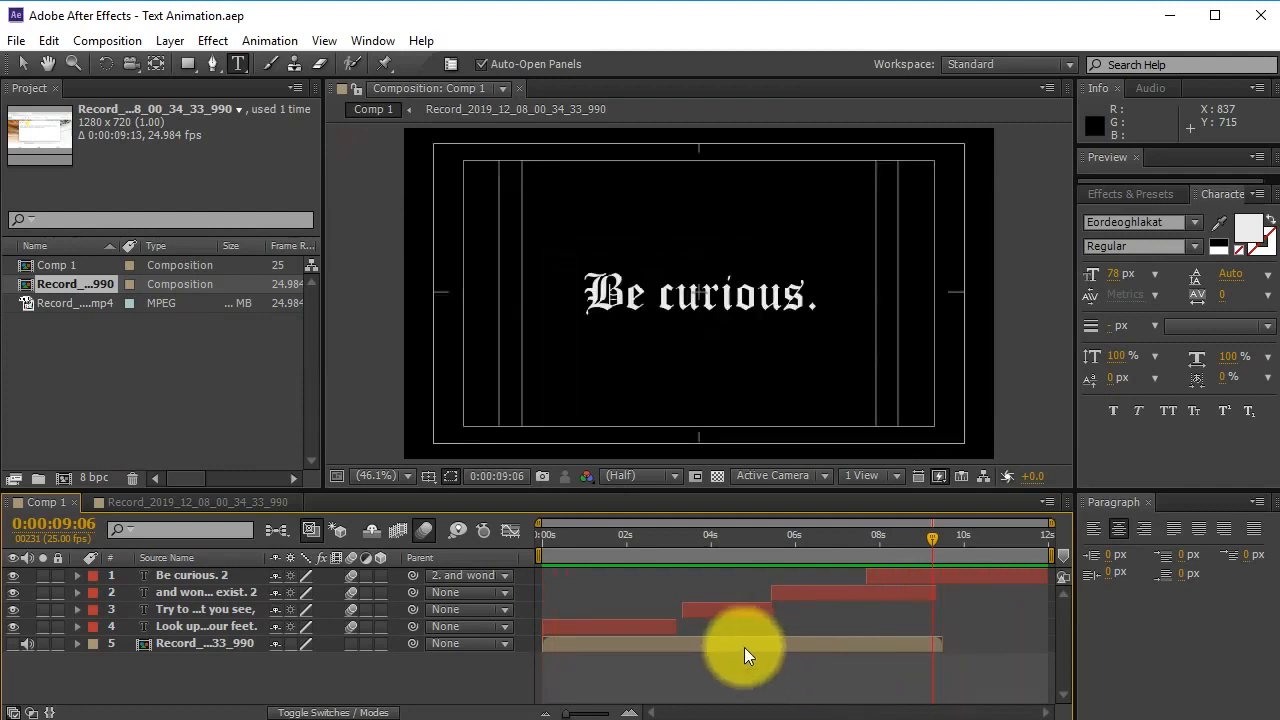
left_click(625, 684)
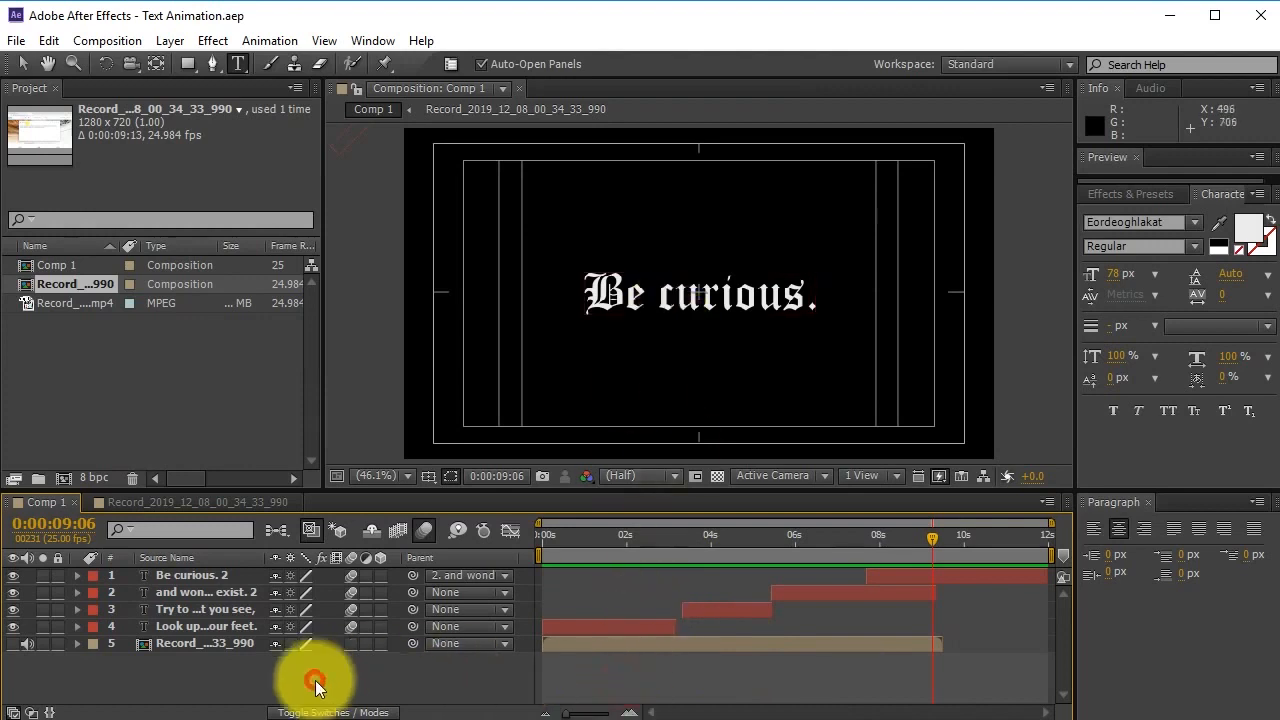
key("v")
left_click(610, 668)
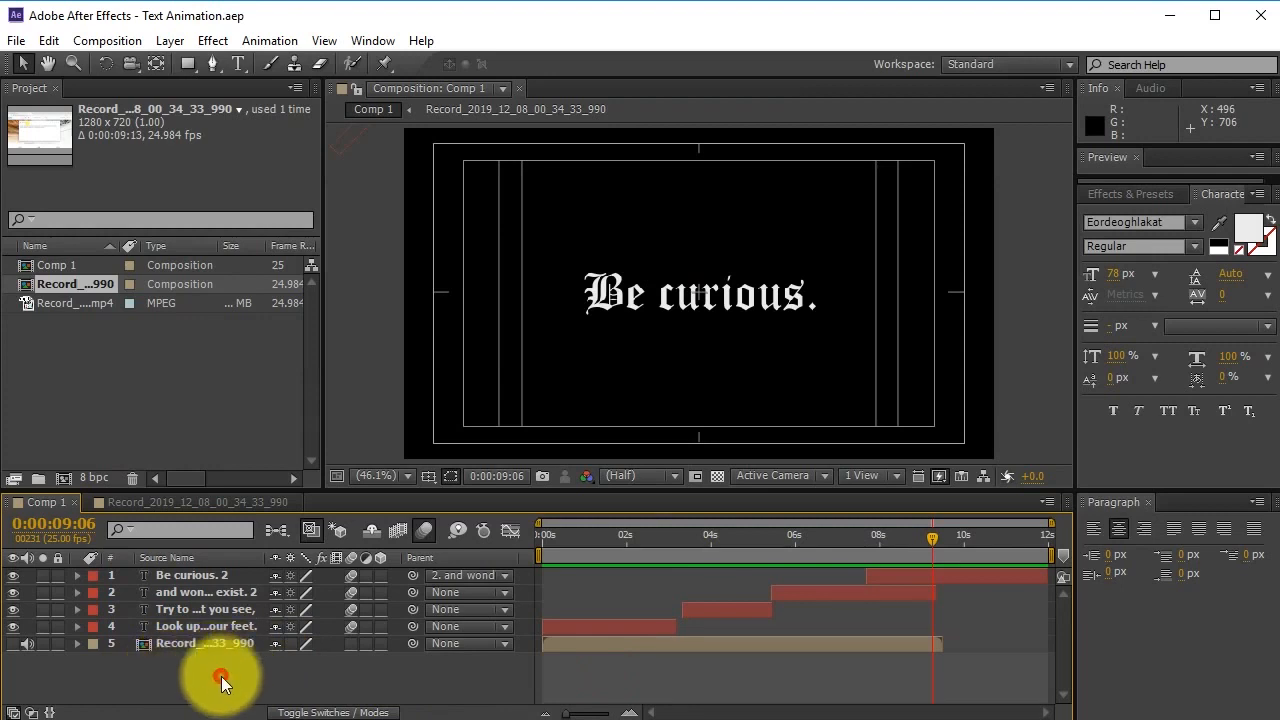
left_click(171, 40)
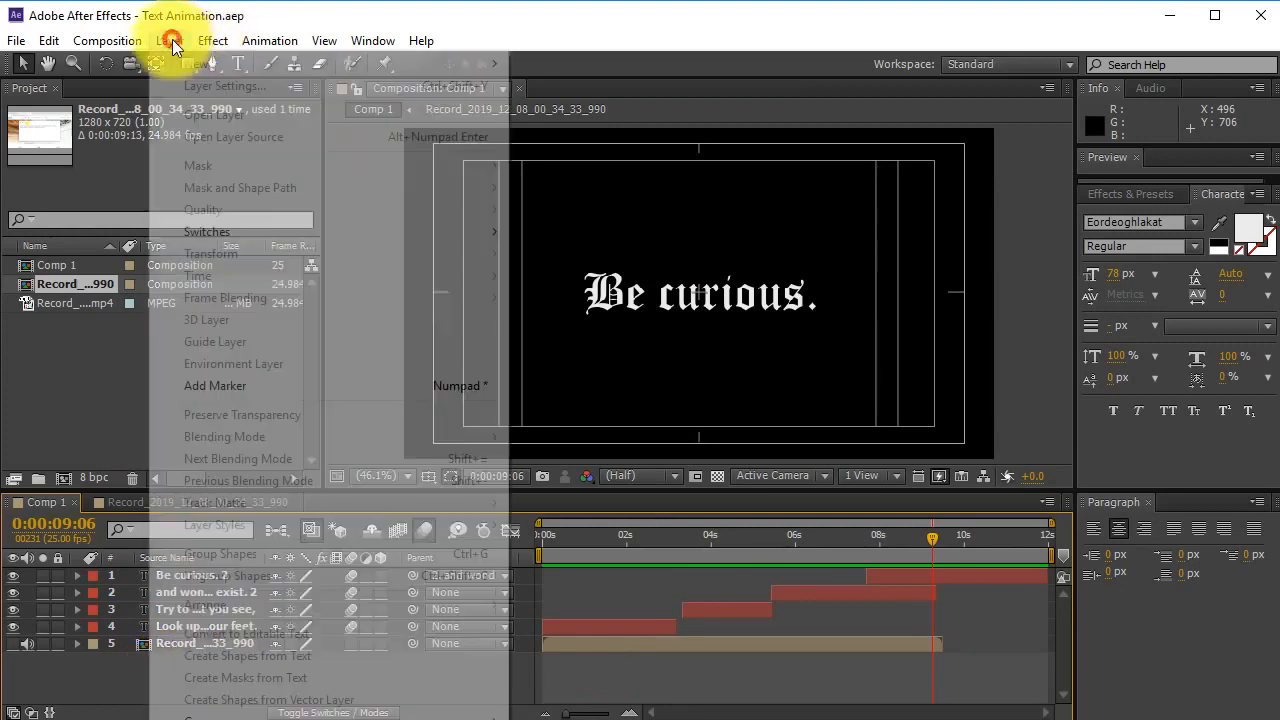
Create a 1280×720 solid layer coloured deep royal blue with the colour picker.
mouse_move(295, 60)
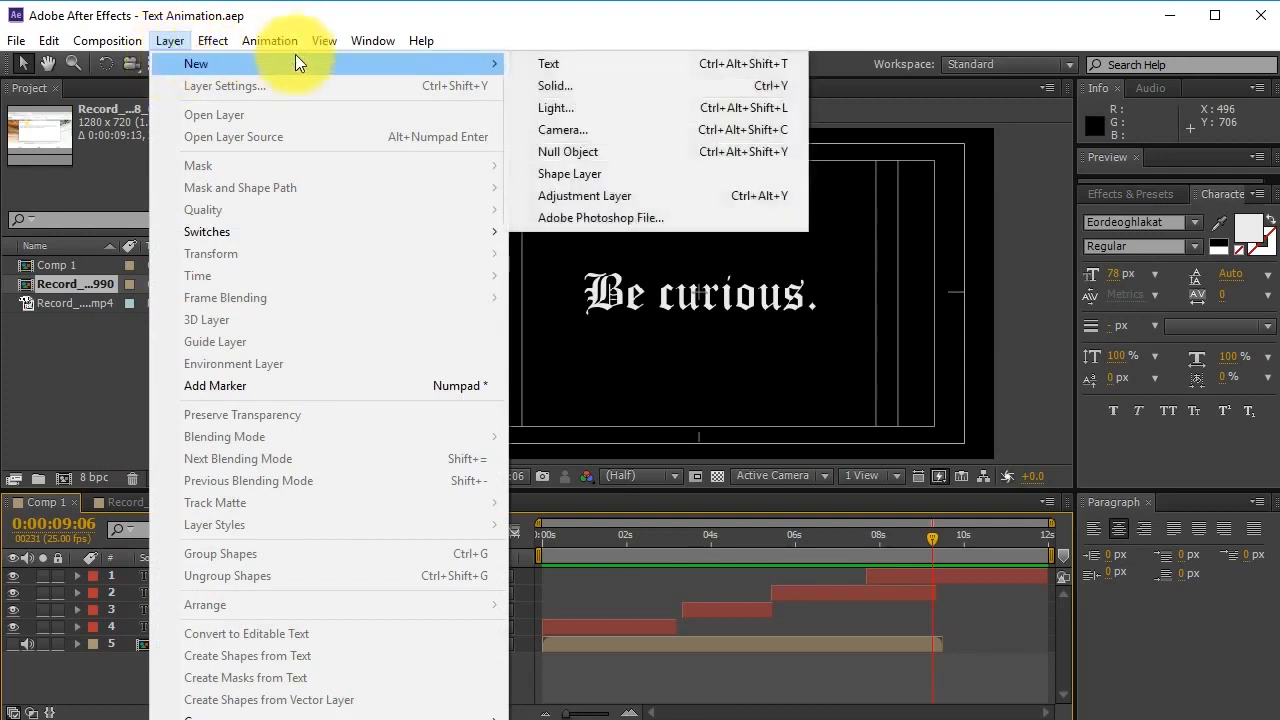
left_click(566, 85)
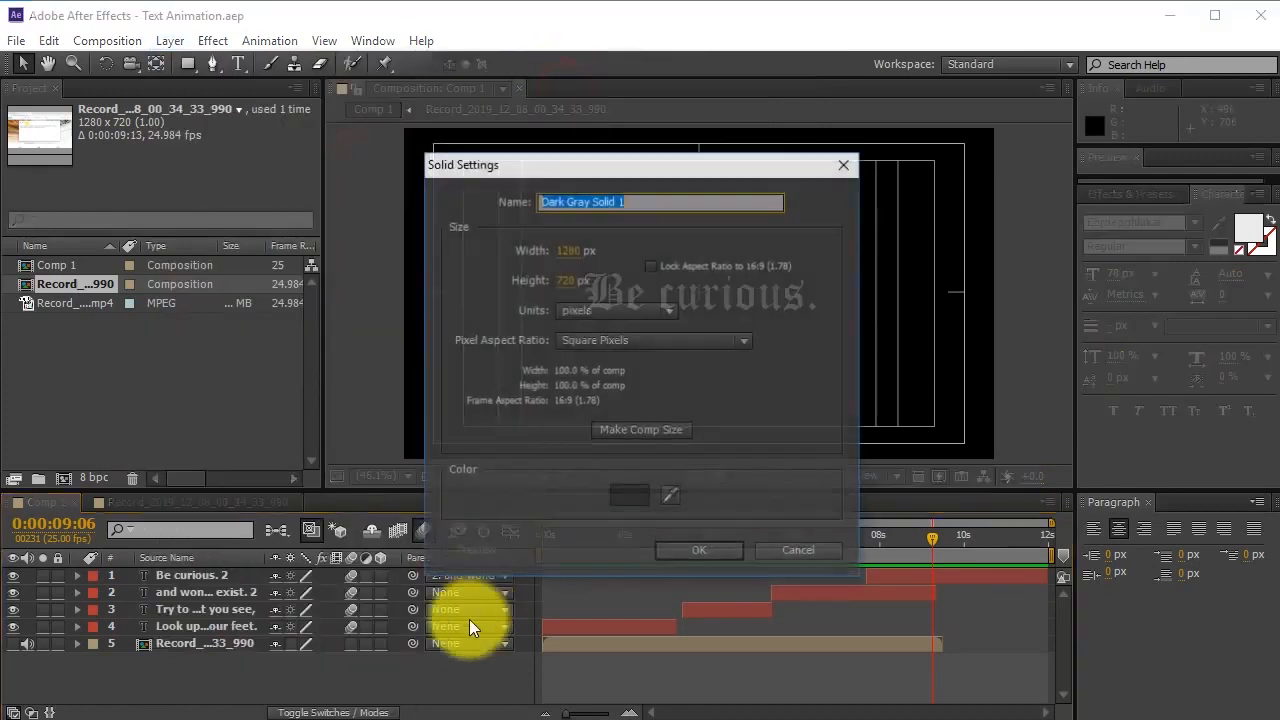
left_click(634, 497)
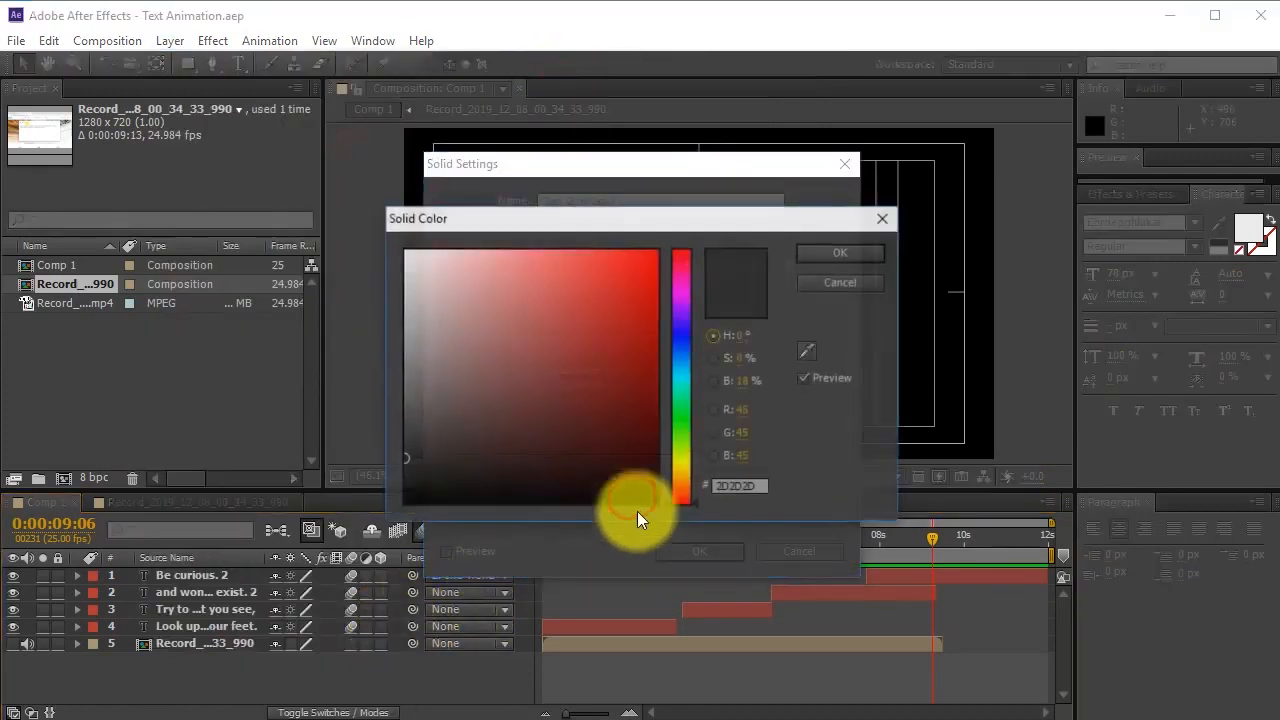
mouse_move(506, 286)
left_mouse_down()
mouse_move(437, 286)
mouse_move(329, 449)
mouse_move(686, 434)
mouse_move(684, 478)
left_mouse_up()
mouse_move(617, 449)
left_mouse_down()
mouse_move(723, 386)
mouse_move(735, 415)
mouse_move(681, 433)
left_mouse_up()
mouse_move(634, 376)
left_mouse_down()
mouse_move(687, 382)
mouse_move(685, 366)
left_mouse_up()
left_click(876, 253)
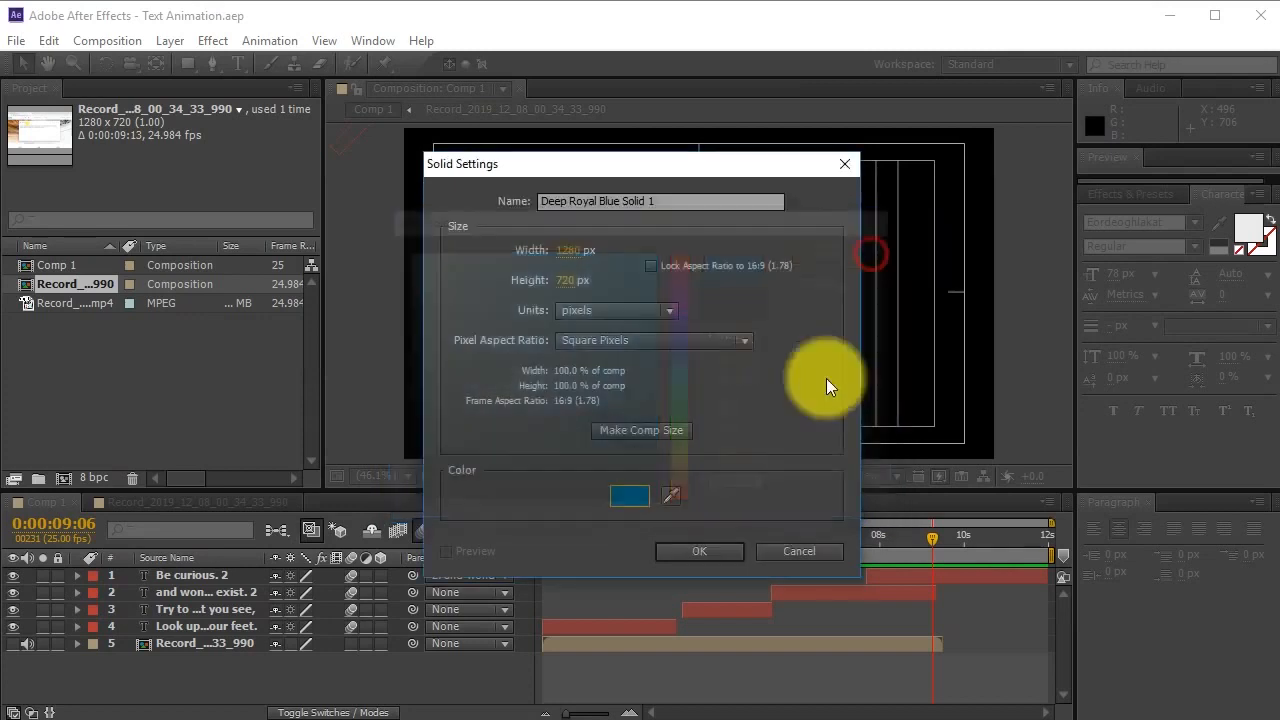
left_click(698, 551)
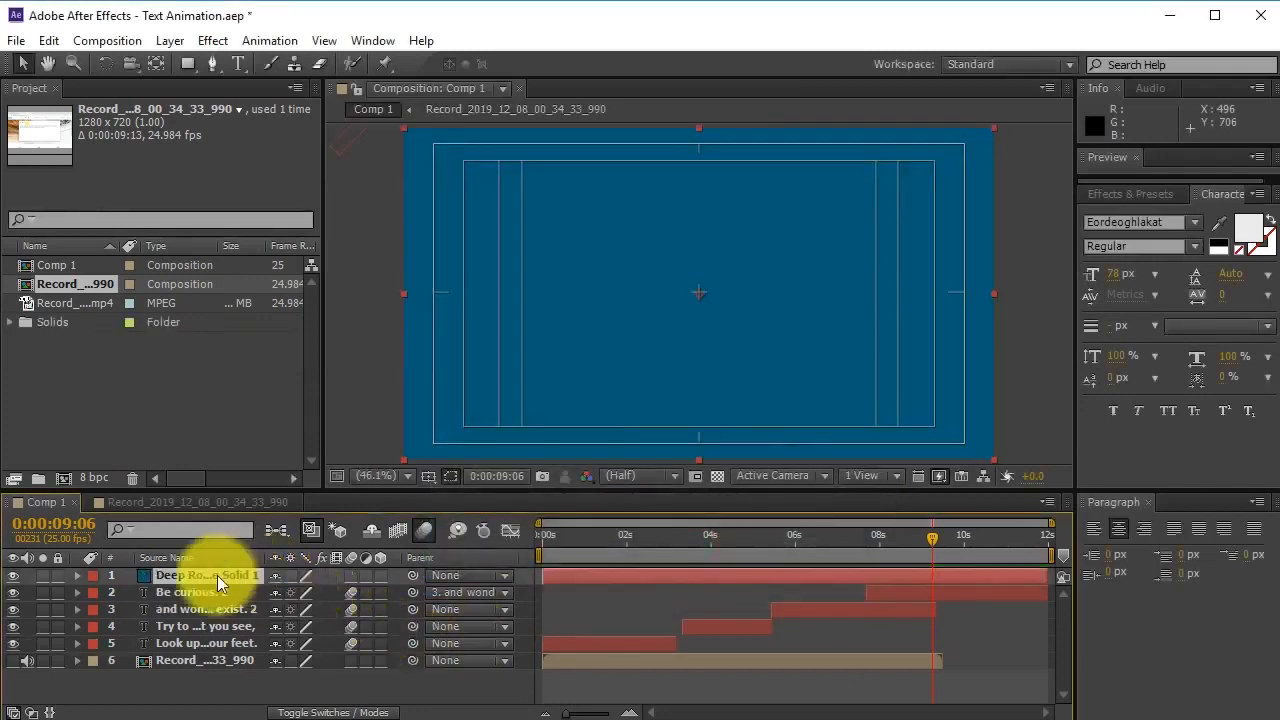
Move the blue solid to the bottom of the layer stack and save the project.
left_click_drag(253, 611, 225, 686)
key("ctrl+s")
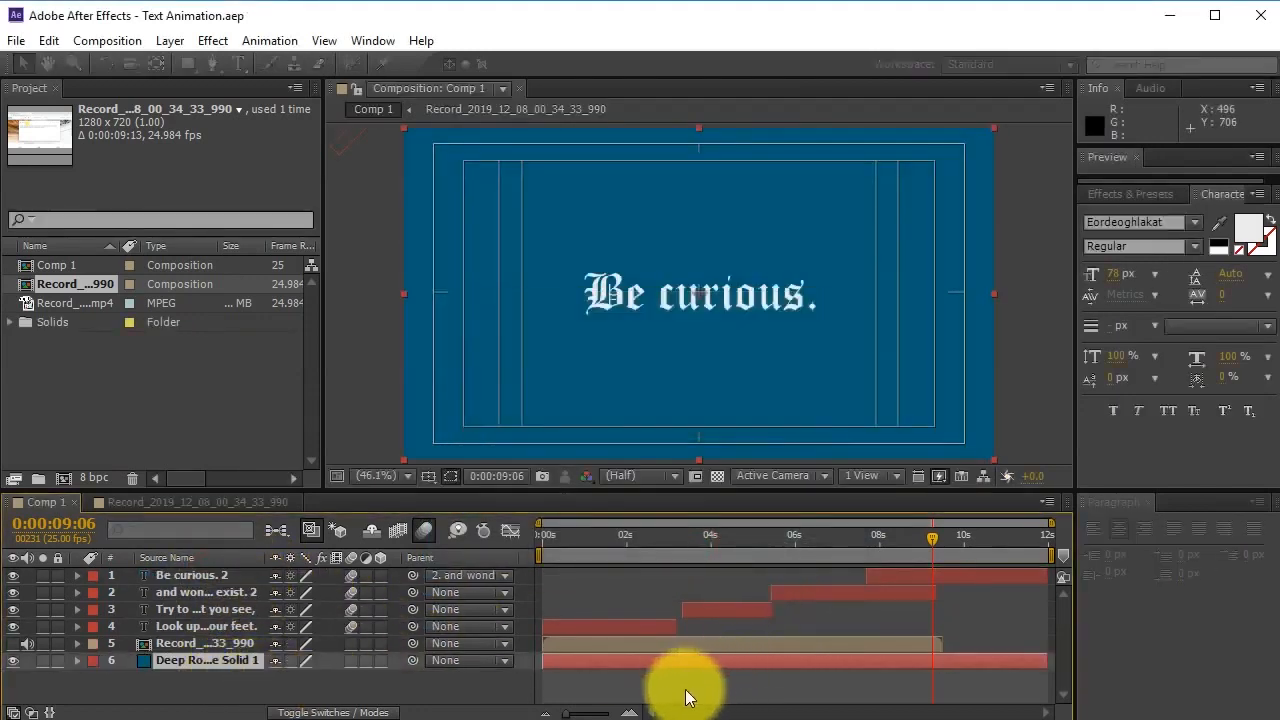
left_click_drag(588, 543, 622, 555)
Nudge the 'Look up at the stars' text slightly higher in the frame.
left_click(630, 626)
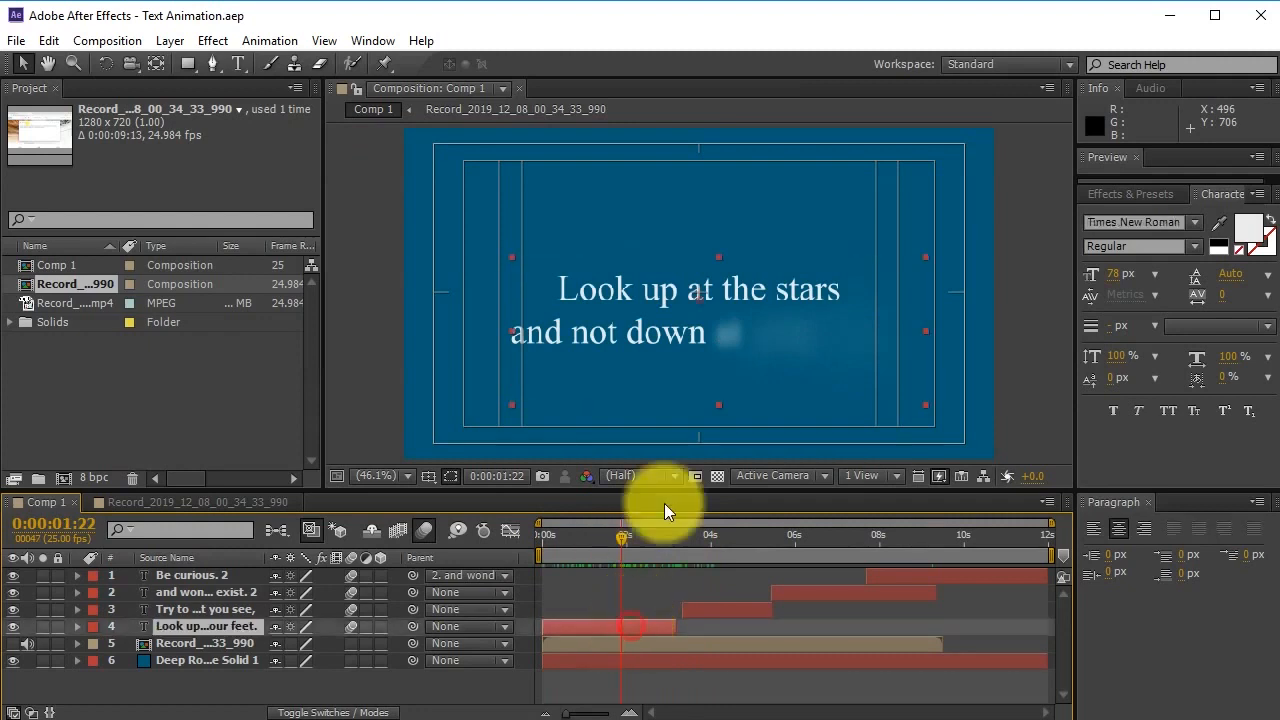
left_click_drag(706, 322, 705, 300)
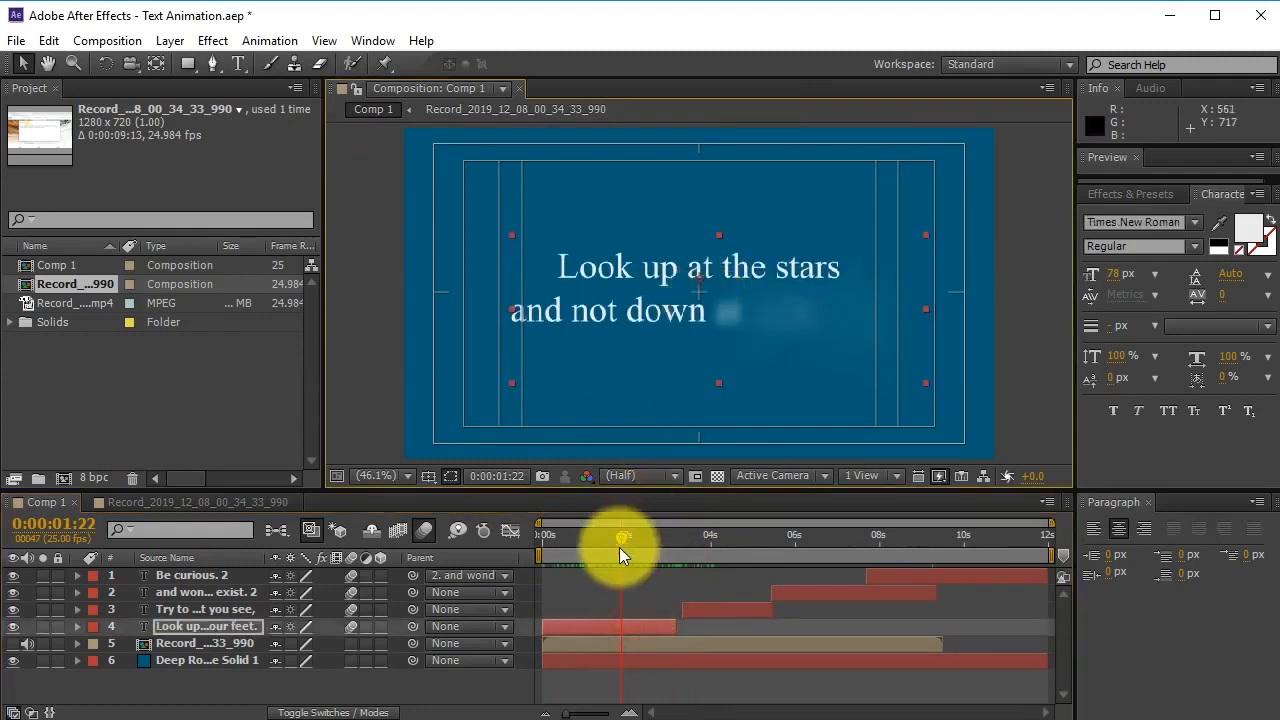
left_click_drag(657, 534, 765, 547)
left_click(750, 609)
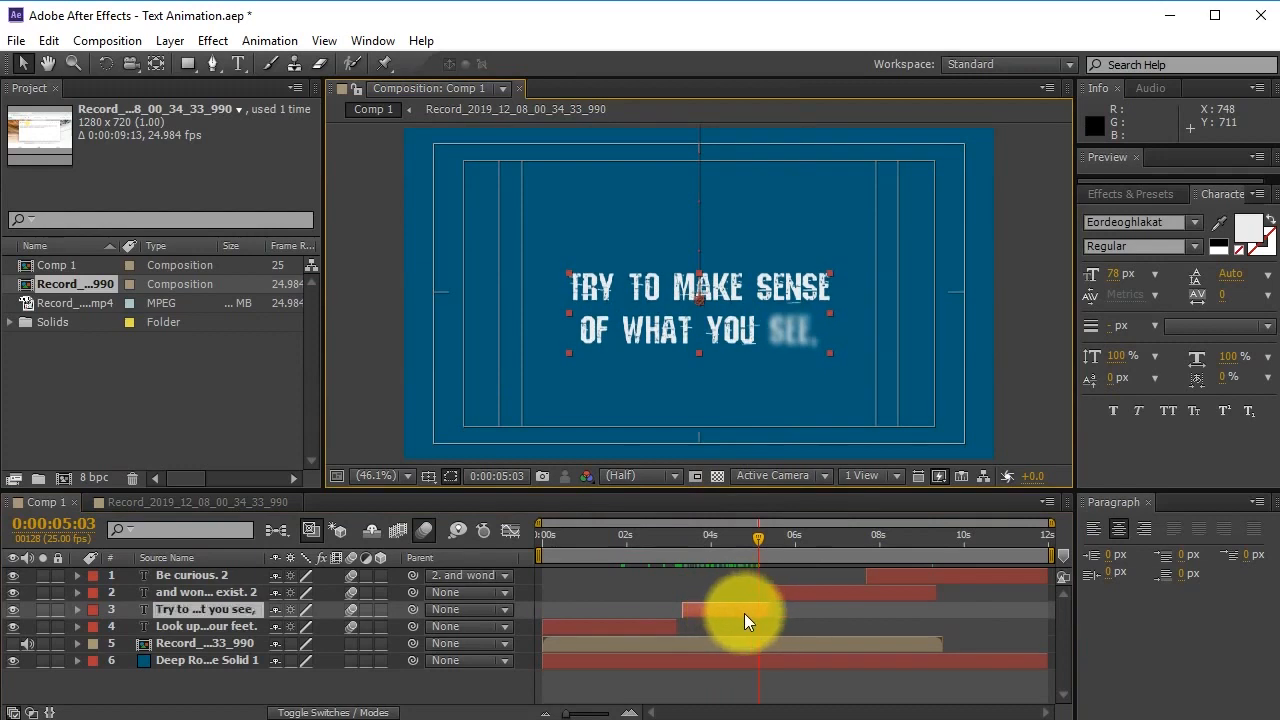
At its final Position keyframe, move the 'Try to make sense' text up to 639.8, 353.5.
left_click(77, 609)
scroll(150, 612, "down", 2)
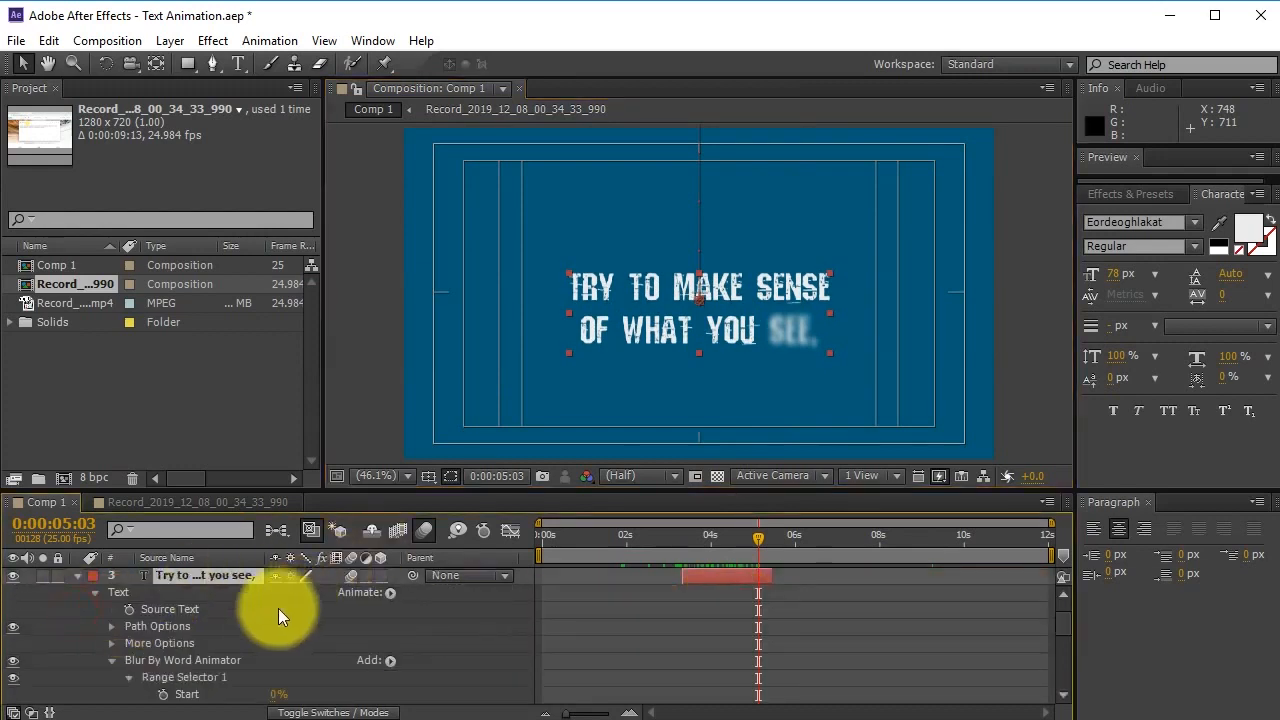
scroll(610, 625, "down", 3)
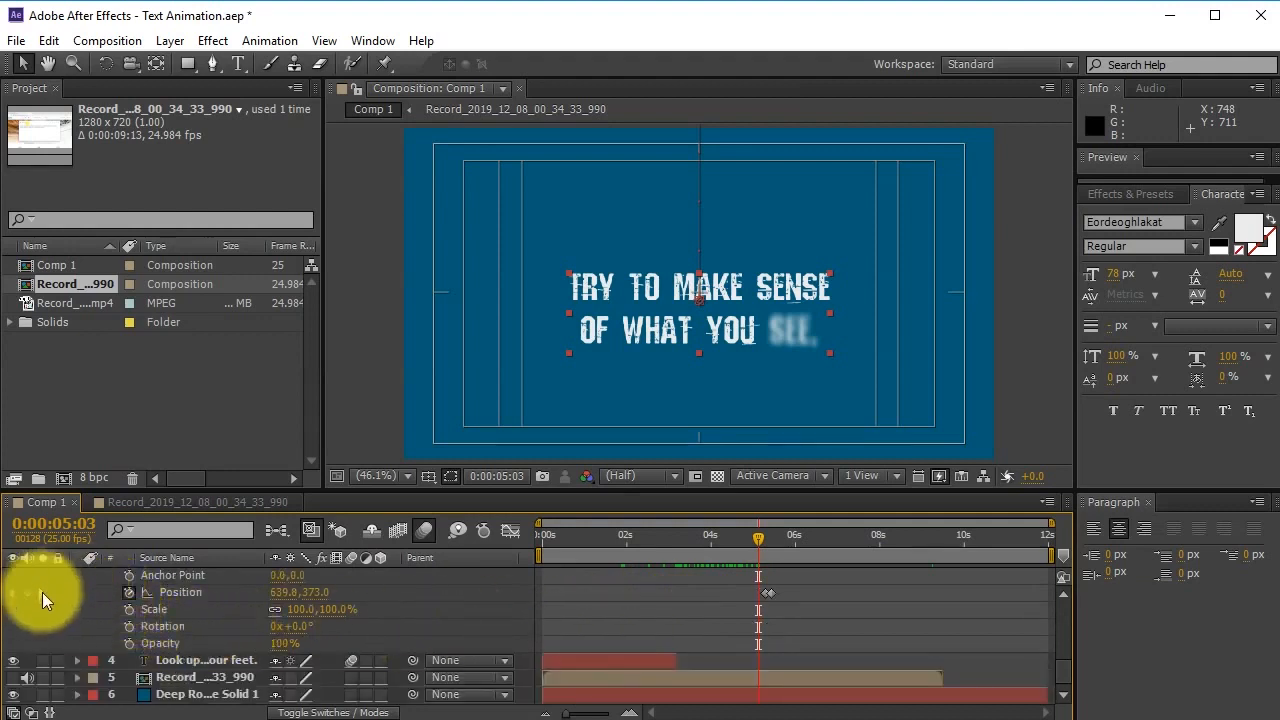
left_click(42, 592)
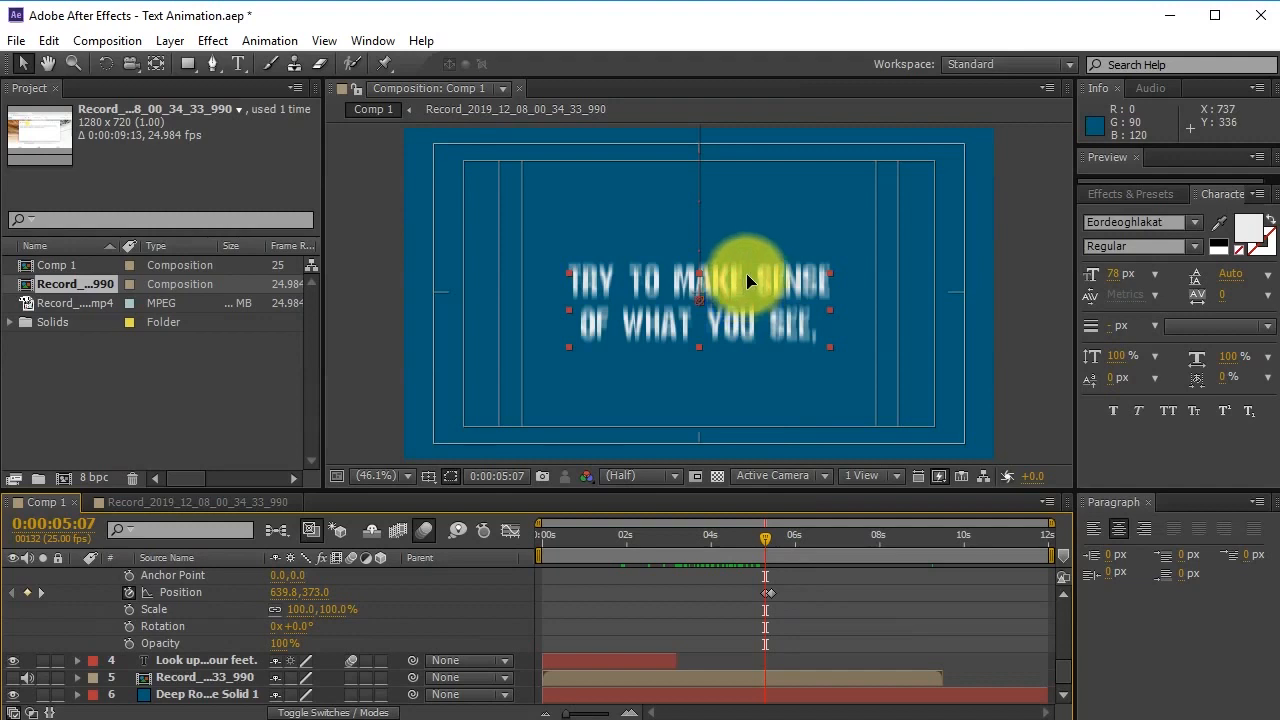
left_click_drag(744, 281, 746, 272)
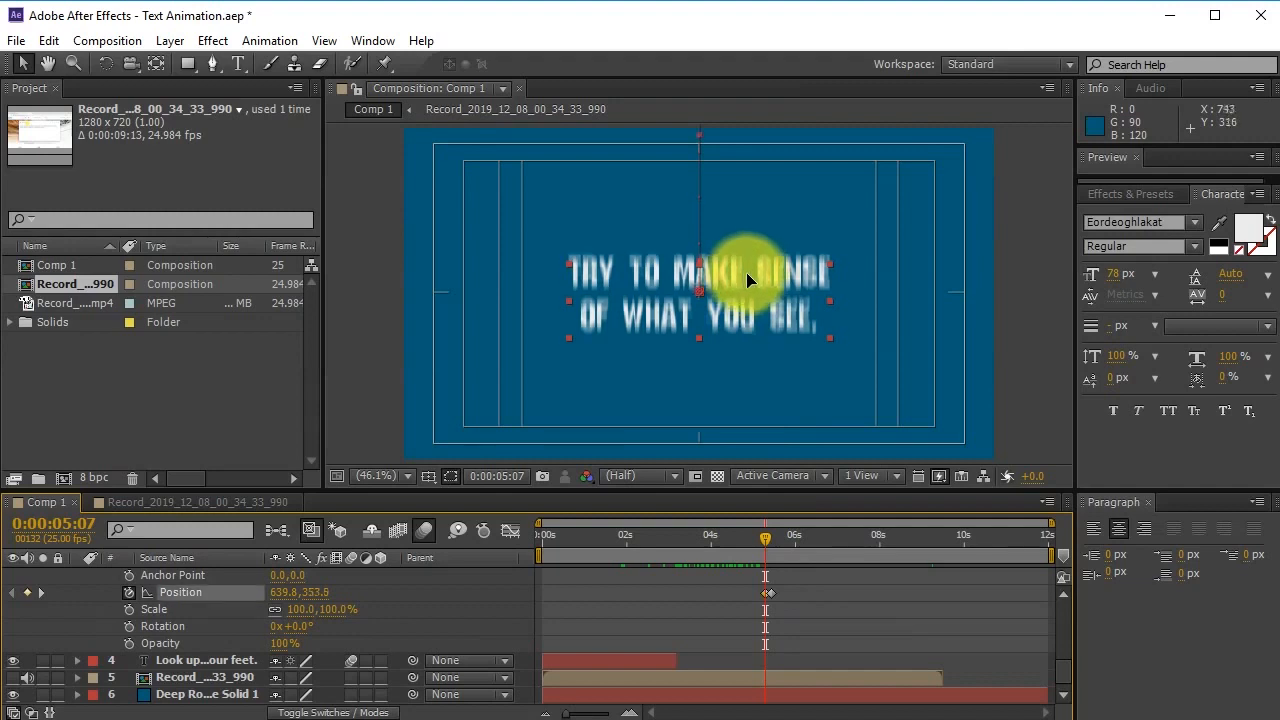
left_click(825, 614)
left_click_drag(760, 532, 846, 562)
scroll(857, 614, "up", 8)
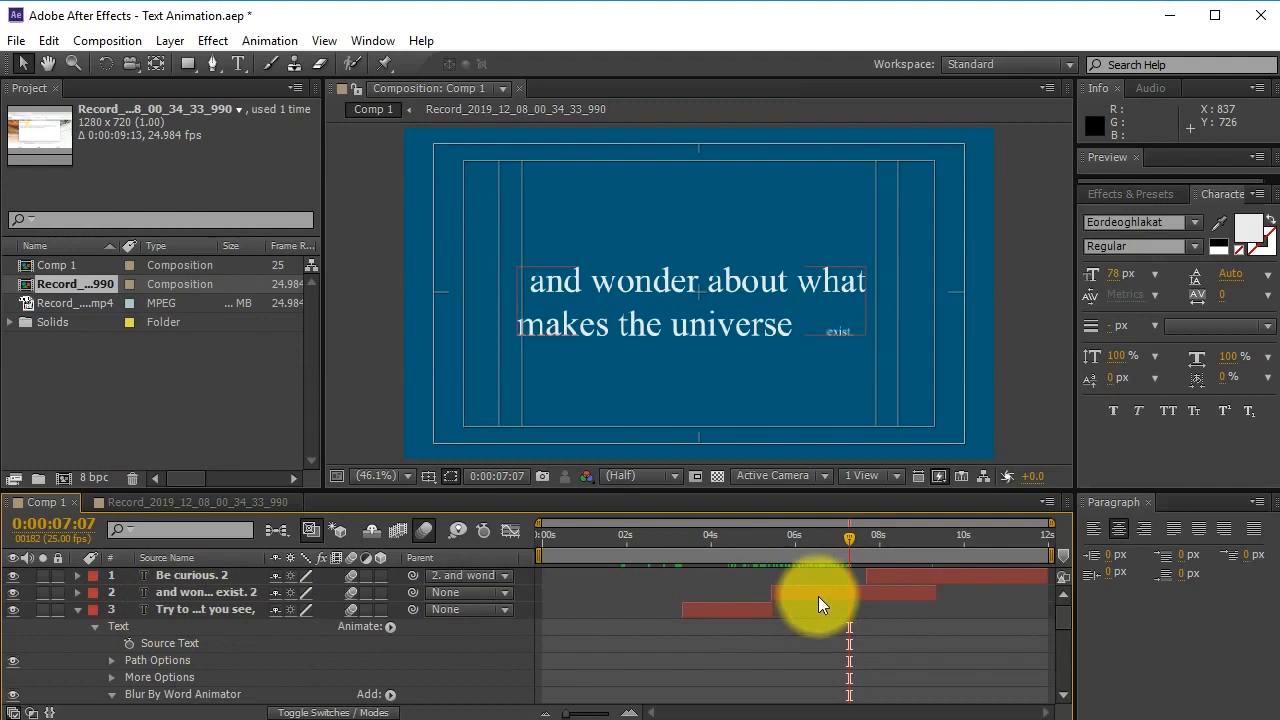
At 0:00:07:23, raise the 'and wonder…' text to position 637.6, 331.8.
left_click(818, 597)
left_click(78, 593)
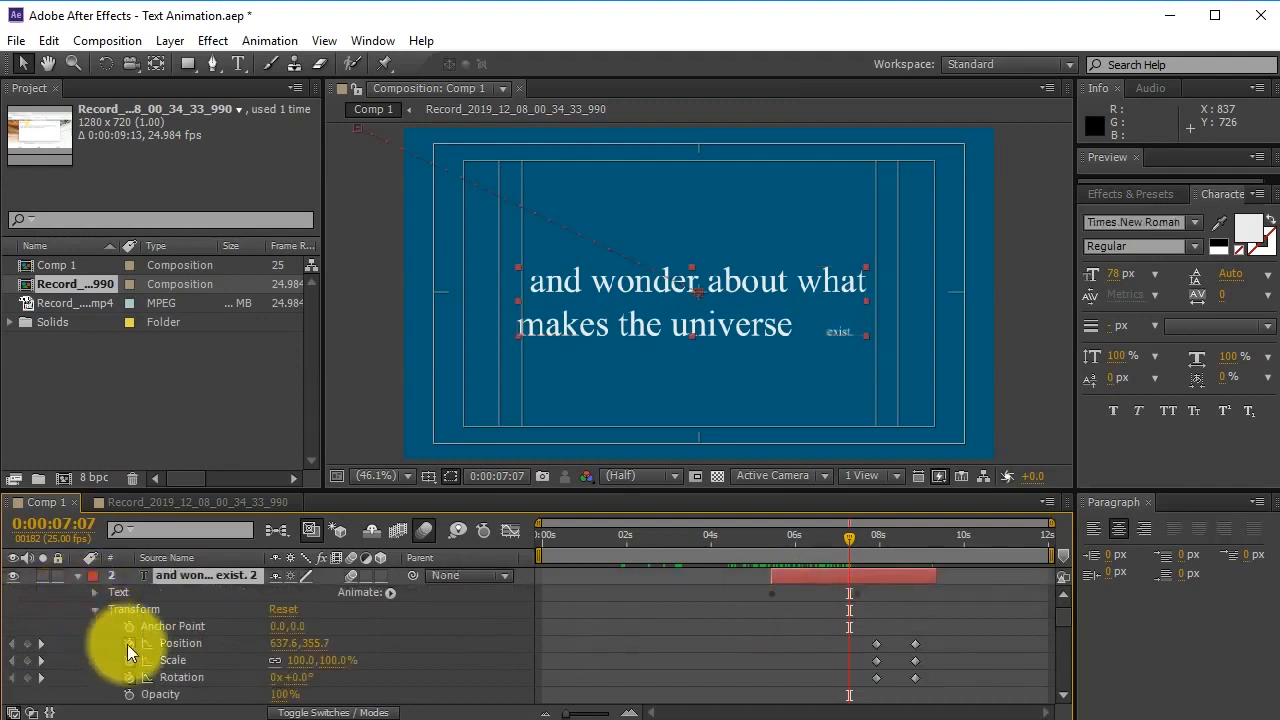
scroll(475, 662, "down", 2)
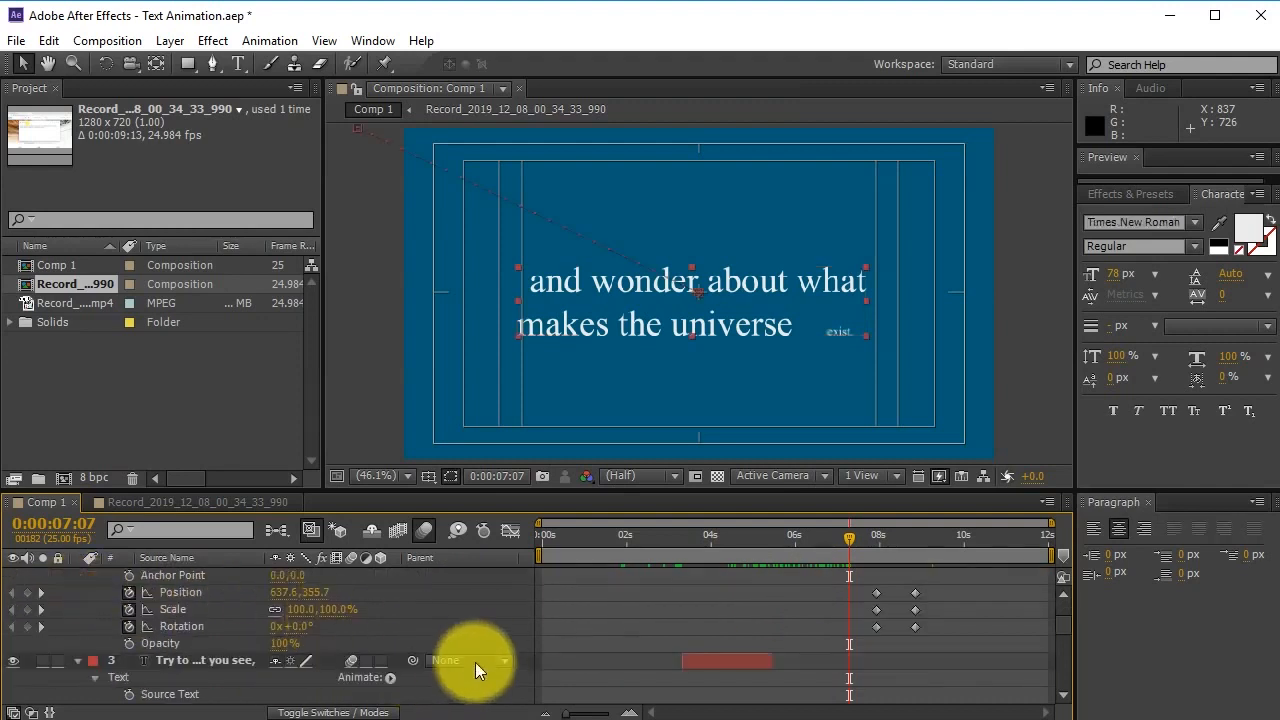
left_click(42, 626)
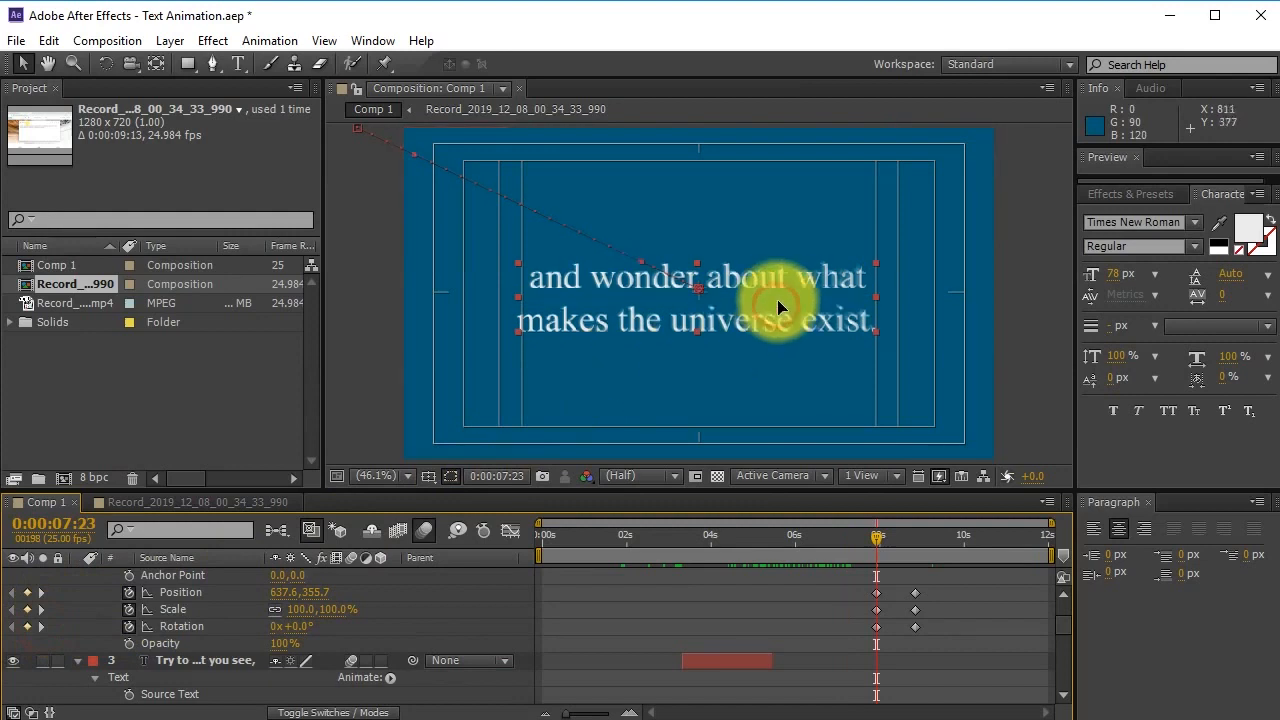
left_click_drag(778, 306, 783, 301)
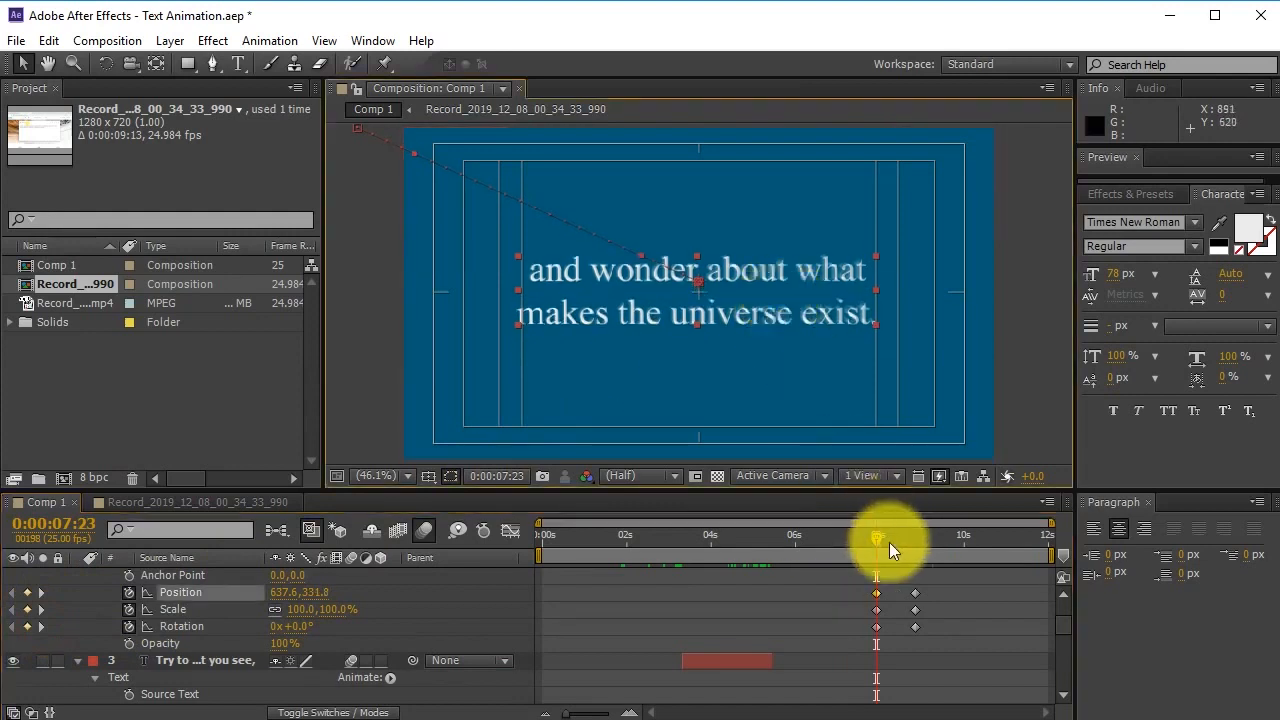
Marquee-select the first column of the second quote's transform keyframes.
left_click_drag(891, 543, 859, 649)
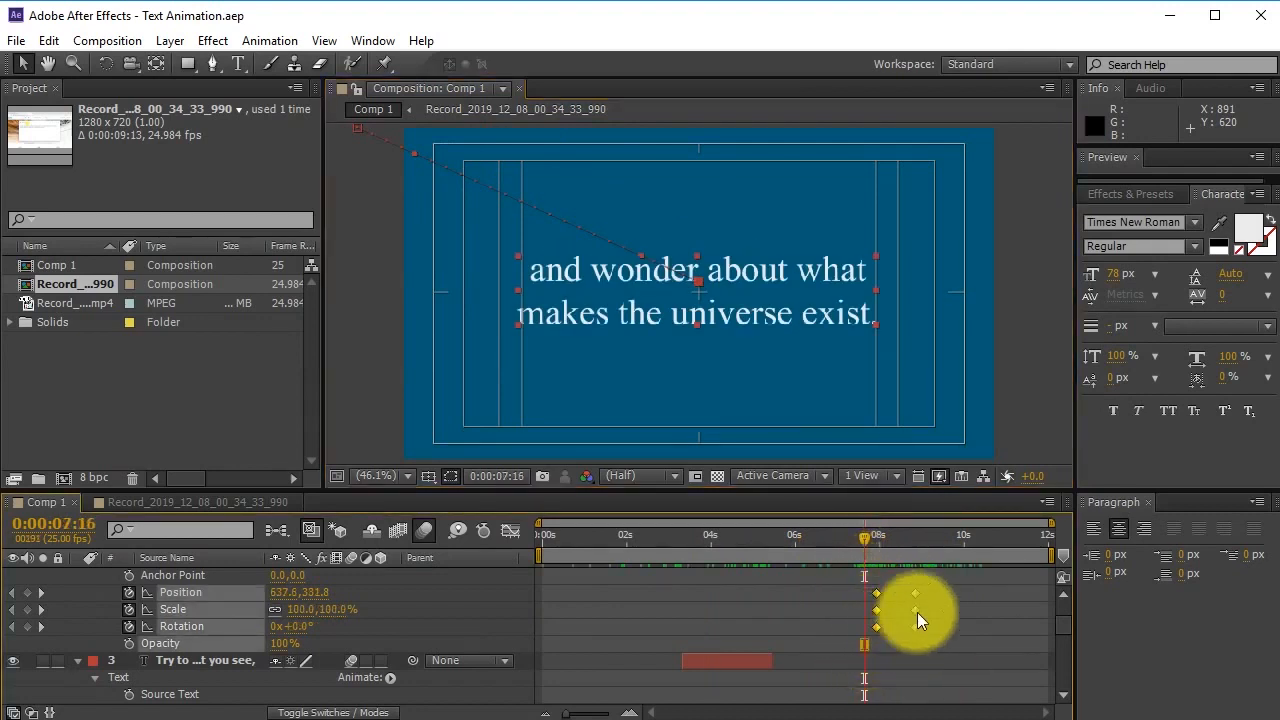
left_click(905, 594)
left_click_drag(889, 581, 852, 574)
Apply Easy Ease Out to the first Position, Scale and Rotation keyframes.
right_click(874, 624)
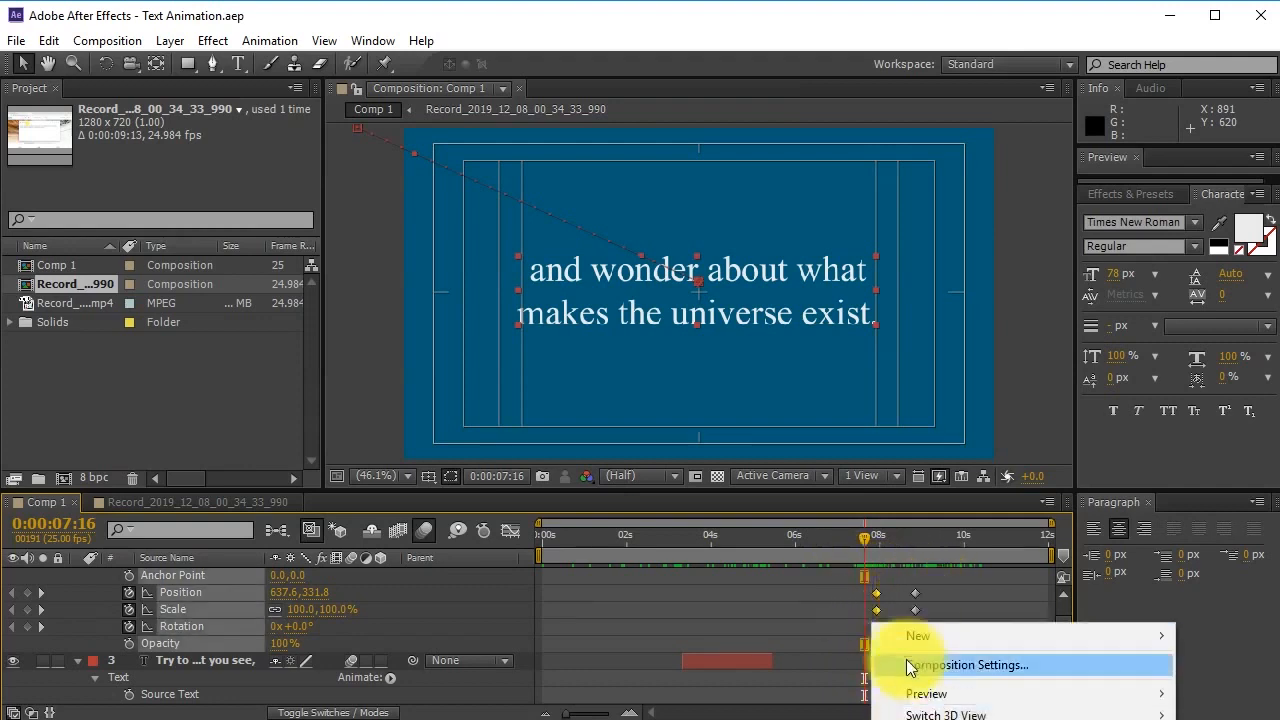
left_click(876, 591)
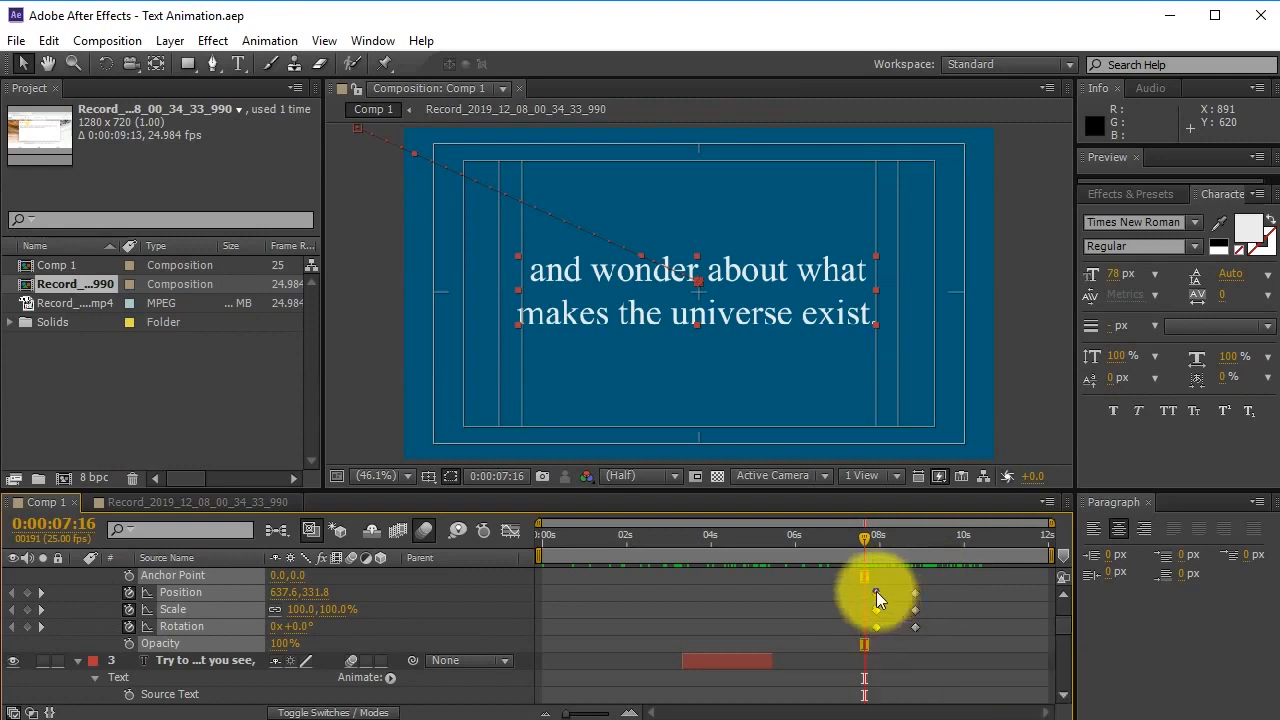
right_click(876, 591)
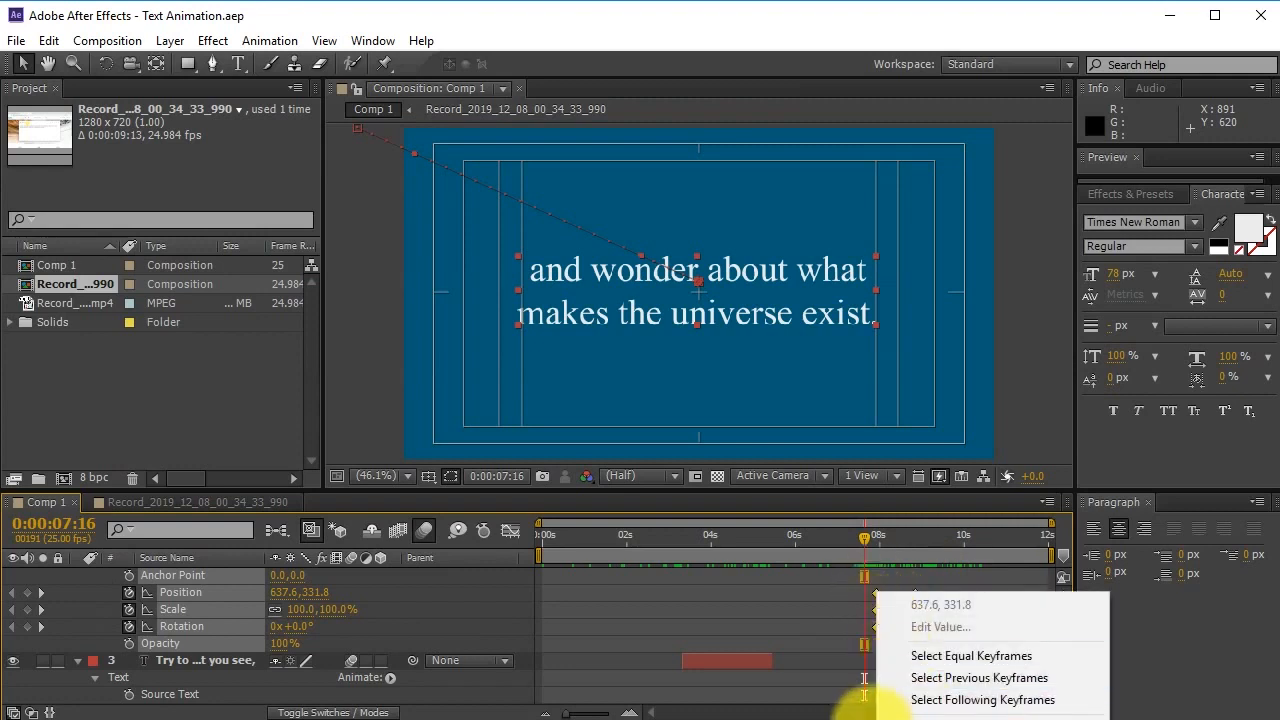
left_click(872, 716)
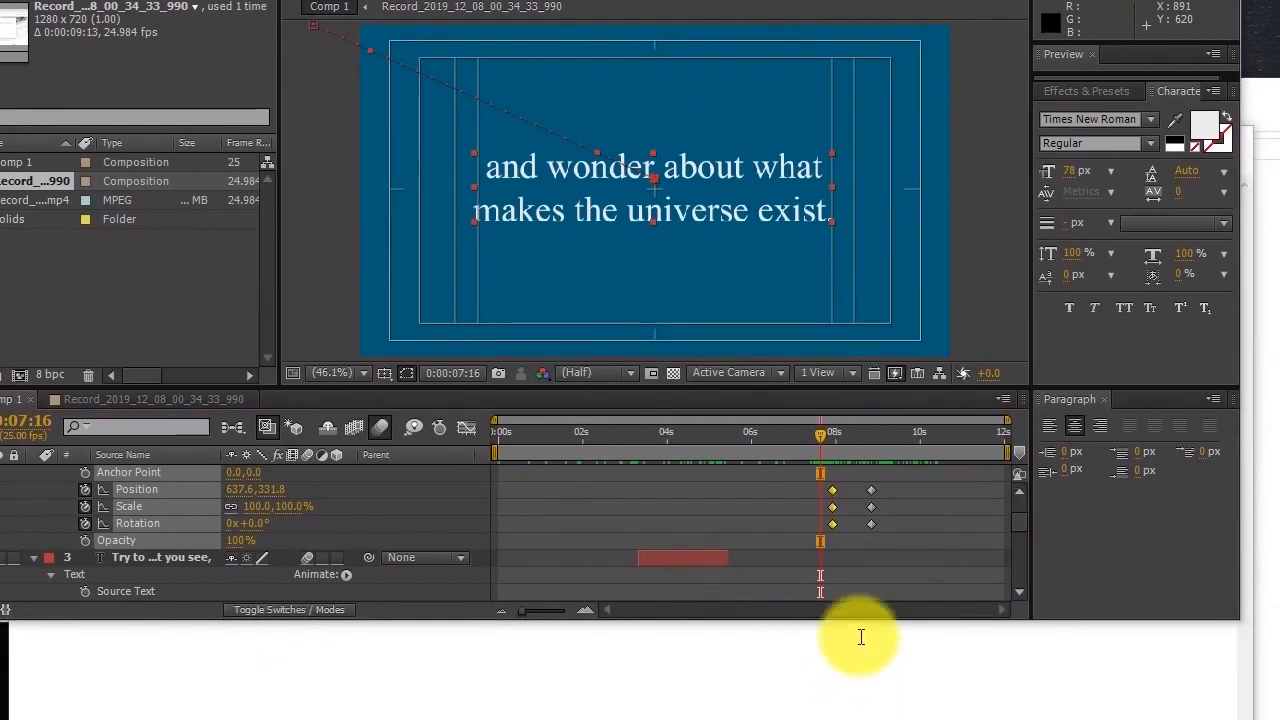
right_click(833, 524)
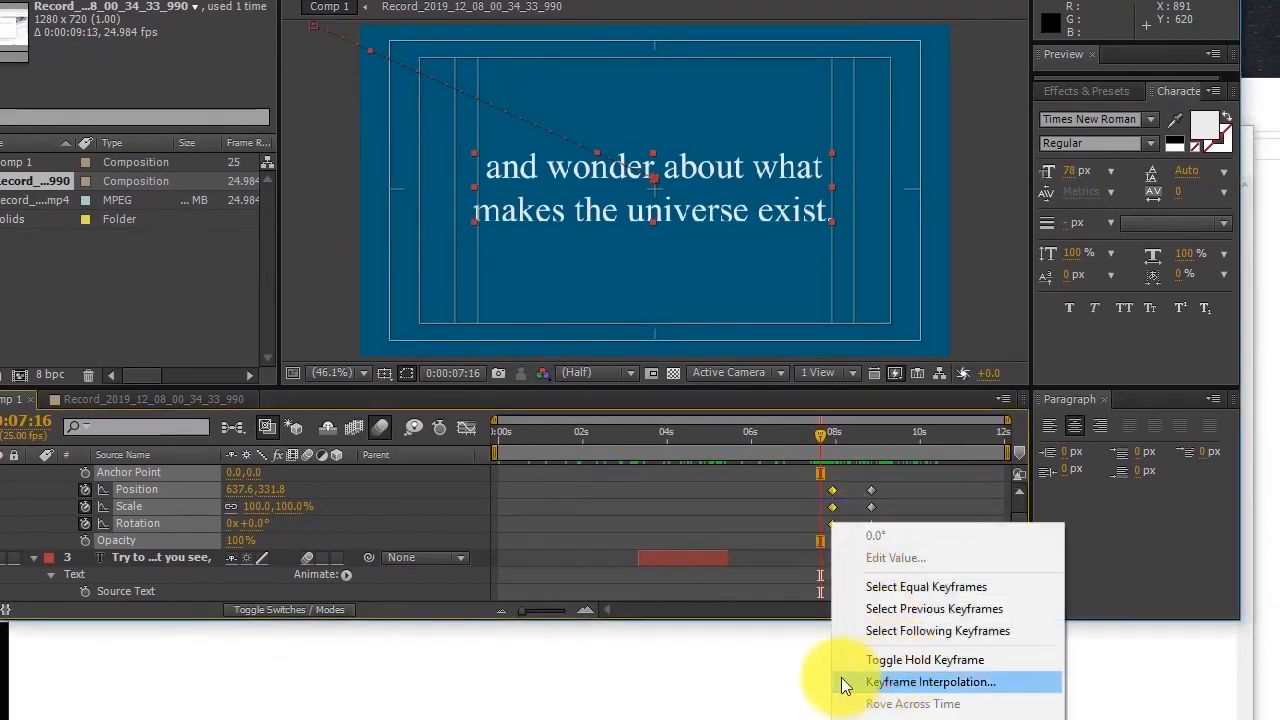
left_click(786, 716)
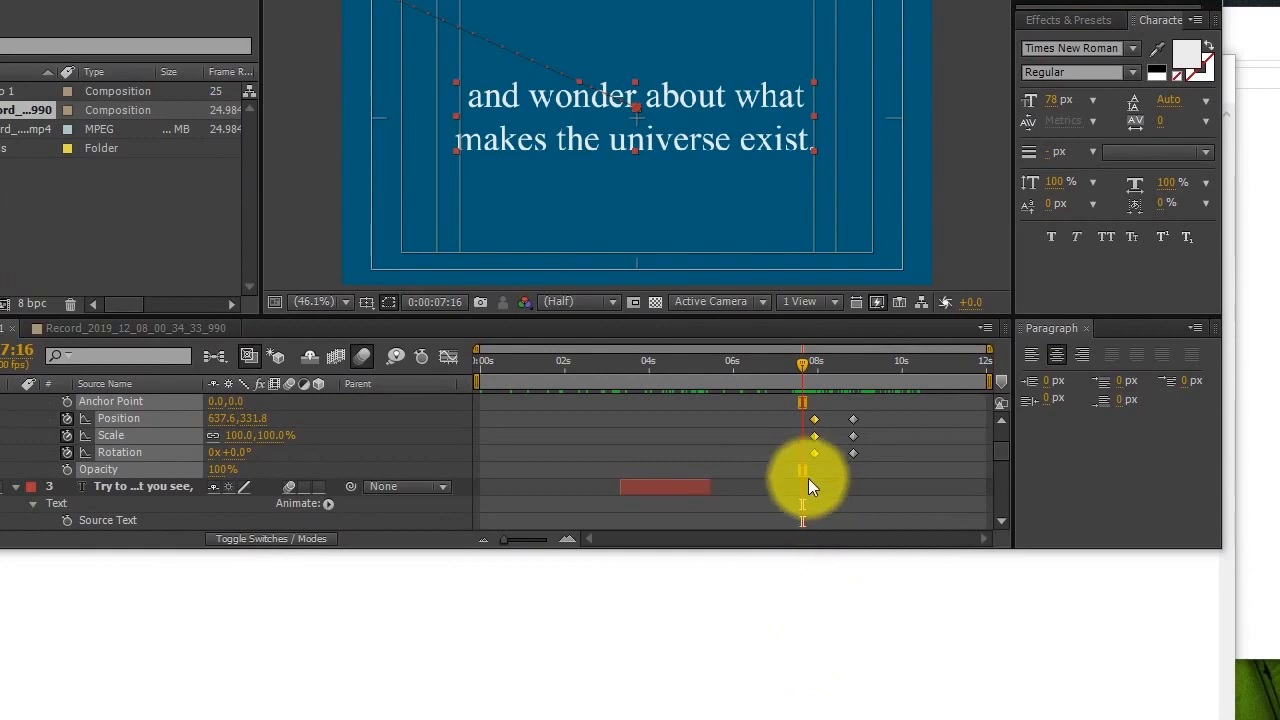
right_click(813, 453)
mouse_move(903, 677)
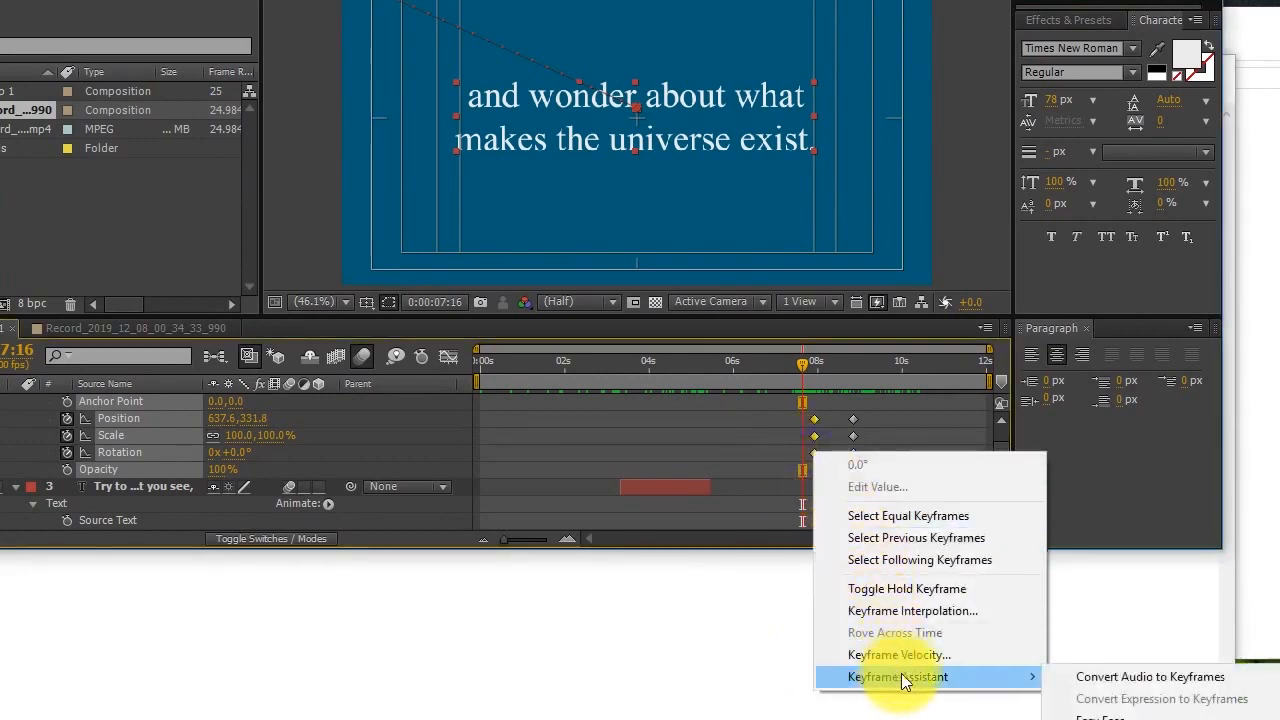
left_click(945, 702)
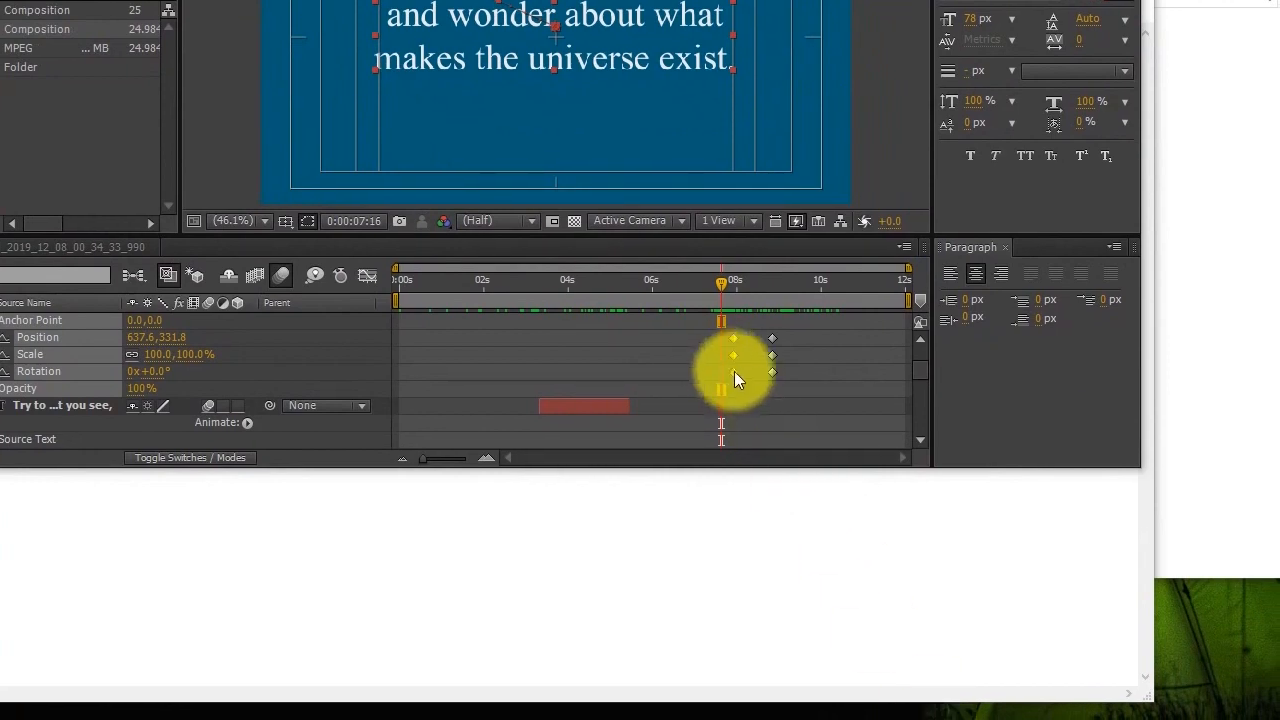
right_click(734, 372)
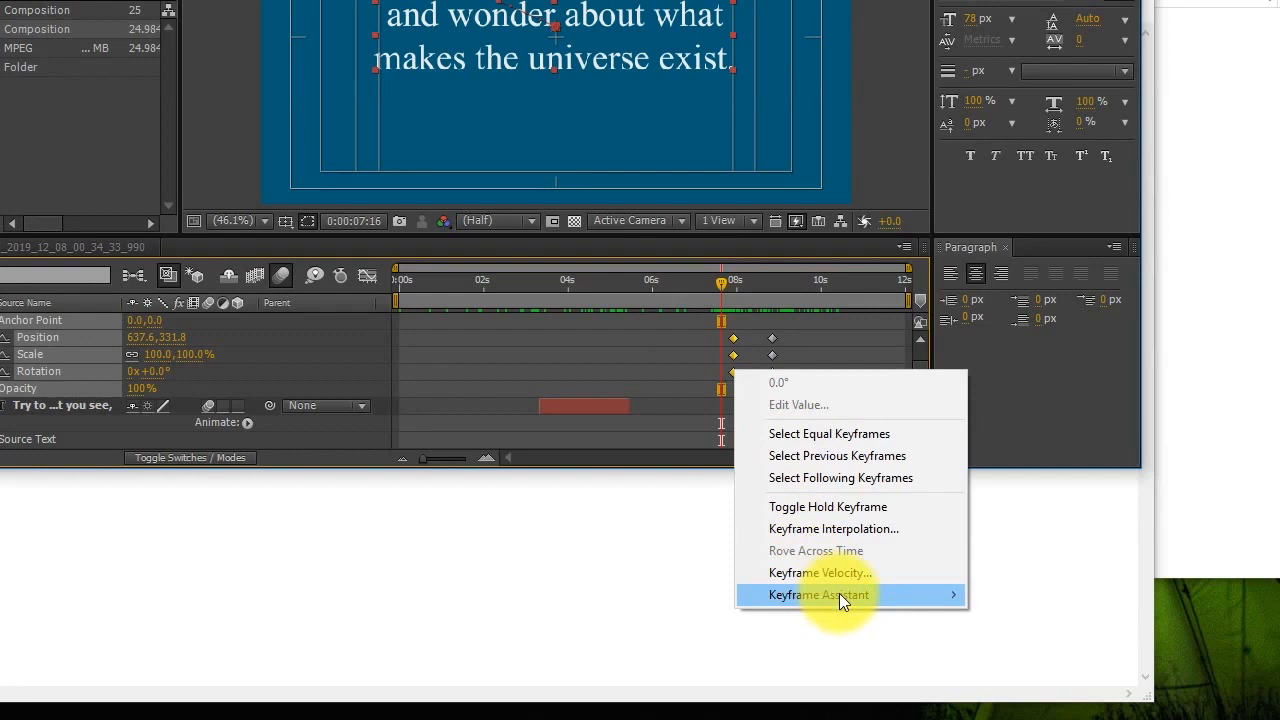
mouse_move(848, 596)
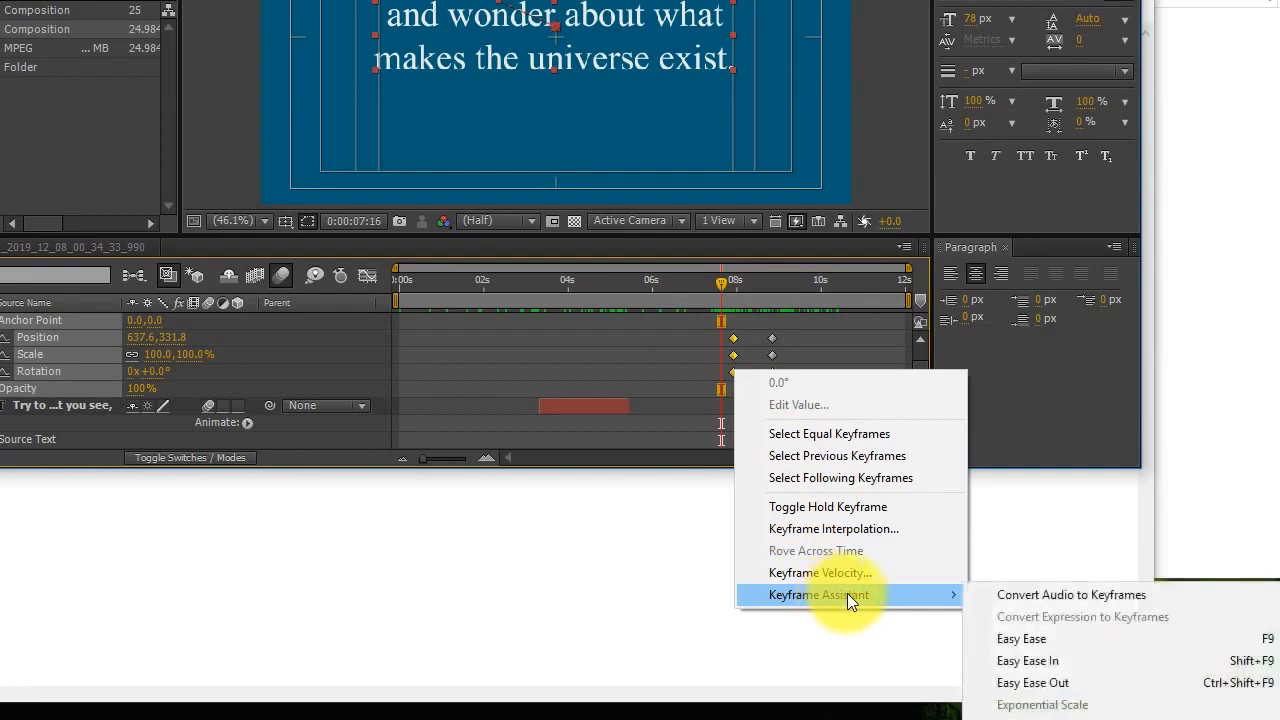
left_click(1038, 684)
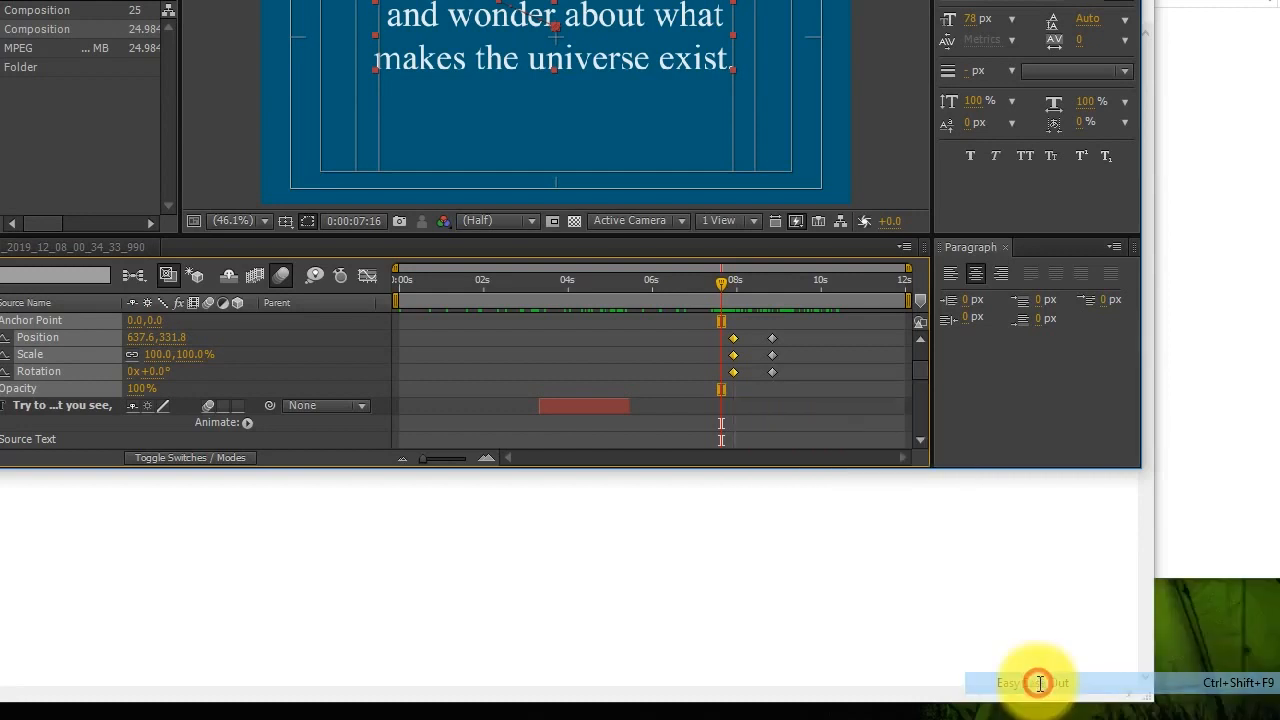
Apply Easy Ease In to the later keyframes around 9 seconds and preview the motion.
left_click_drag(760, 325, 775, 373)
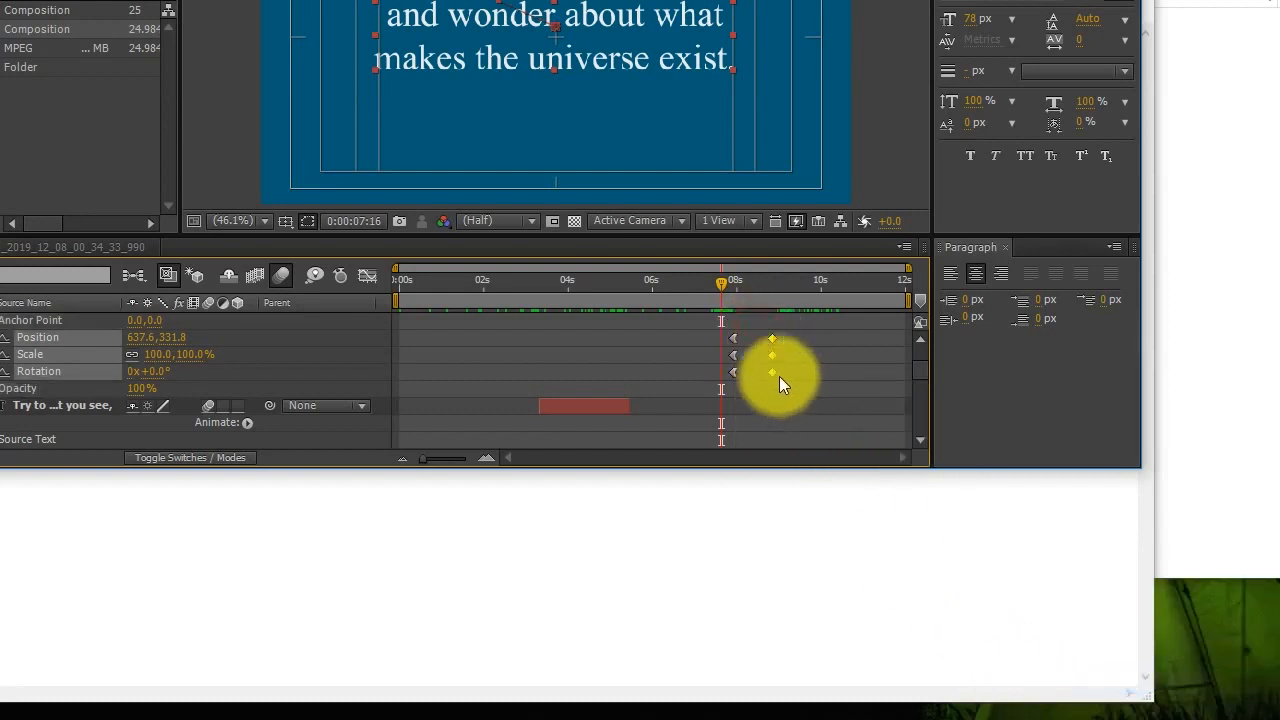
right_click(775, 373)
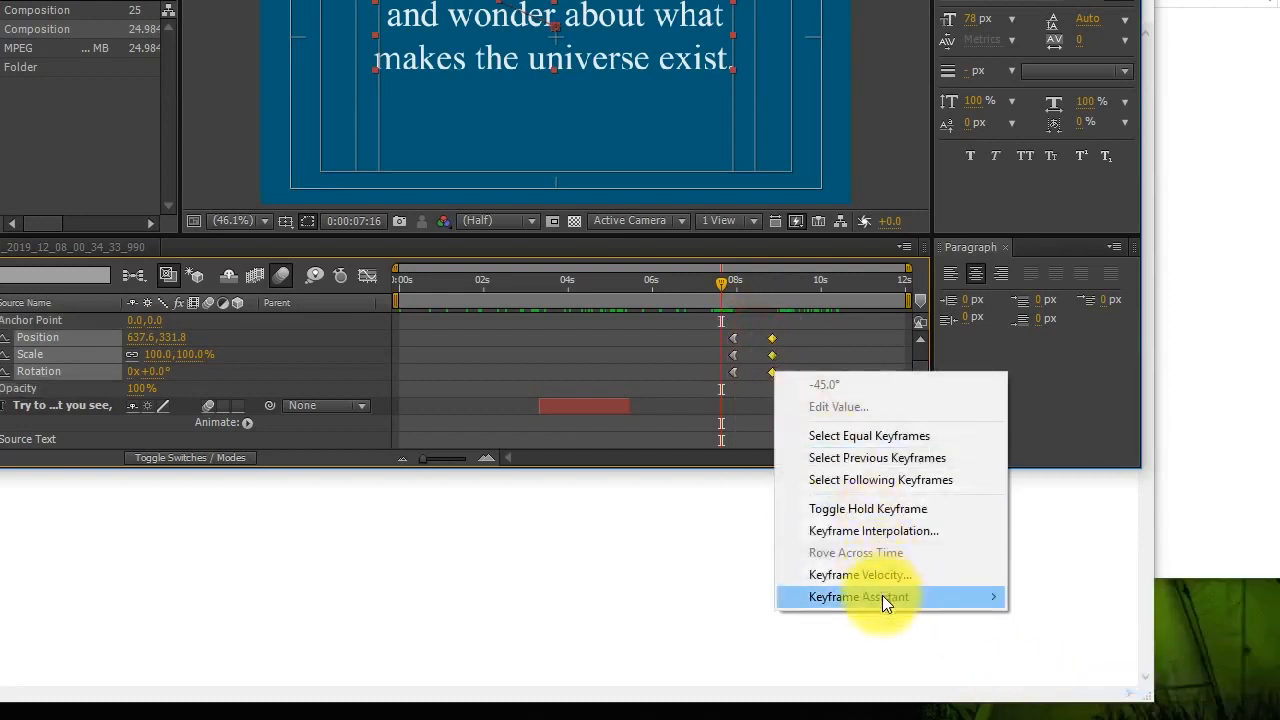
mouse_move(882, 595)
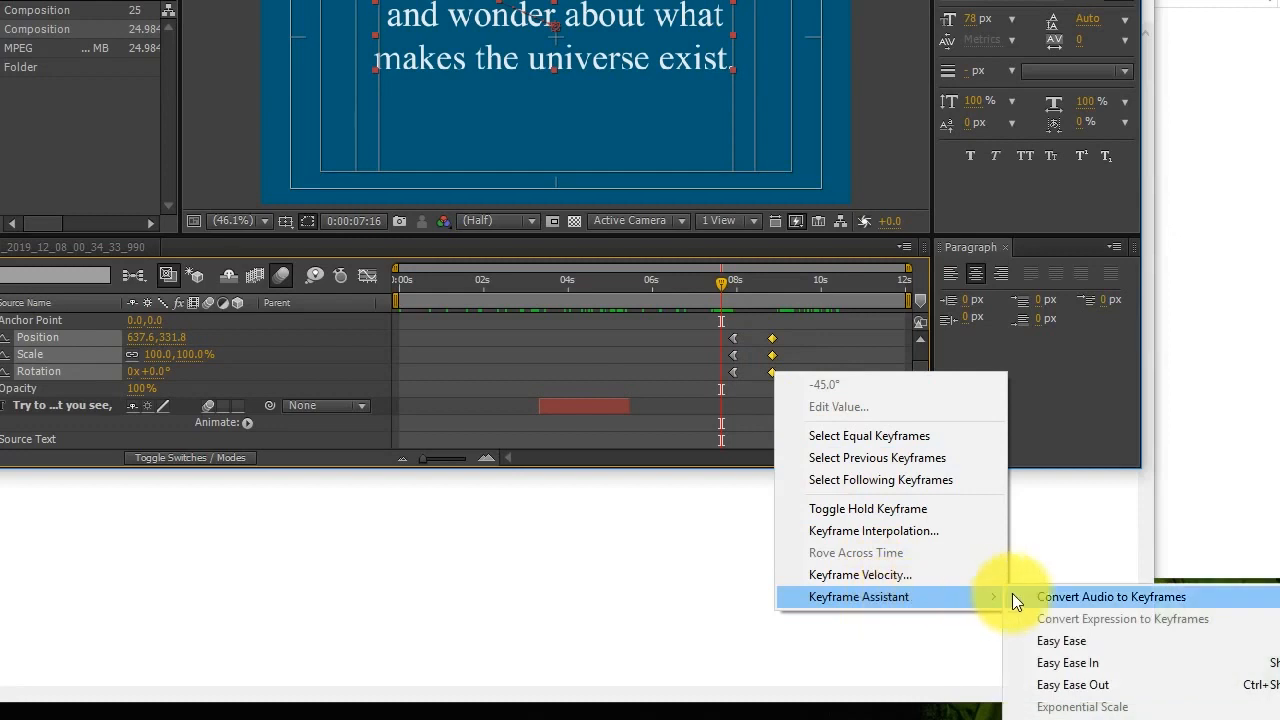
left_click(1072, 660)
left_click_drag(728, 284, 584, 305)
Apply Easy Ease Out to the 'Try to make sense' Position keyframe at 0:00:05:07 and scrub to preview.
scroll(650, 365, "down", 1)
scroll(645, 365, "down", 2)
scroll(638, 365, "up", 1)
scroll(596, 358, "down", 3)
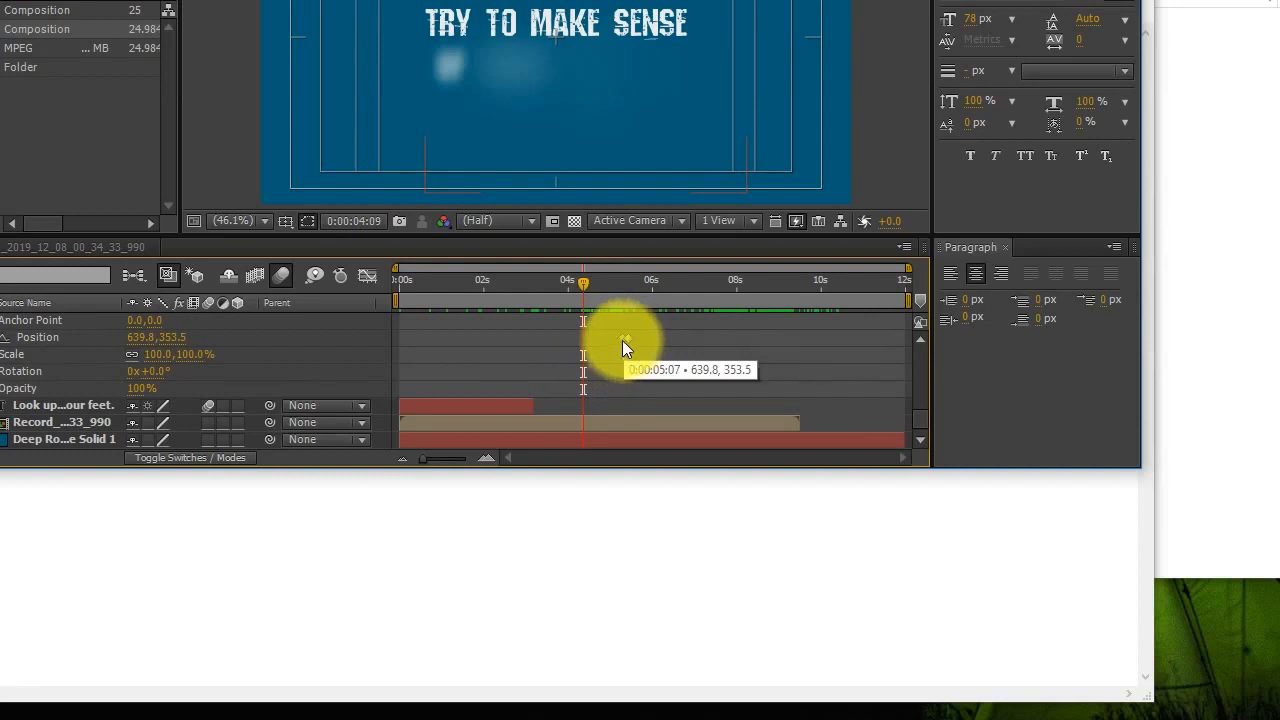
right_click(622, 340)
mouse_move(690, 566)
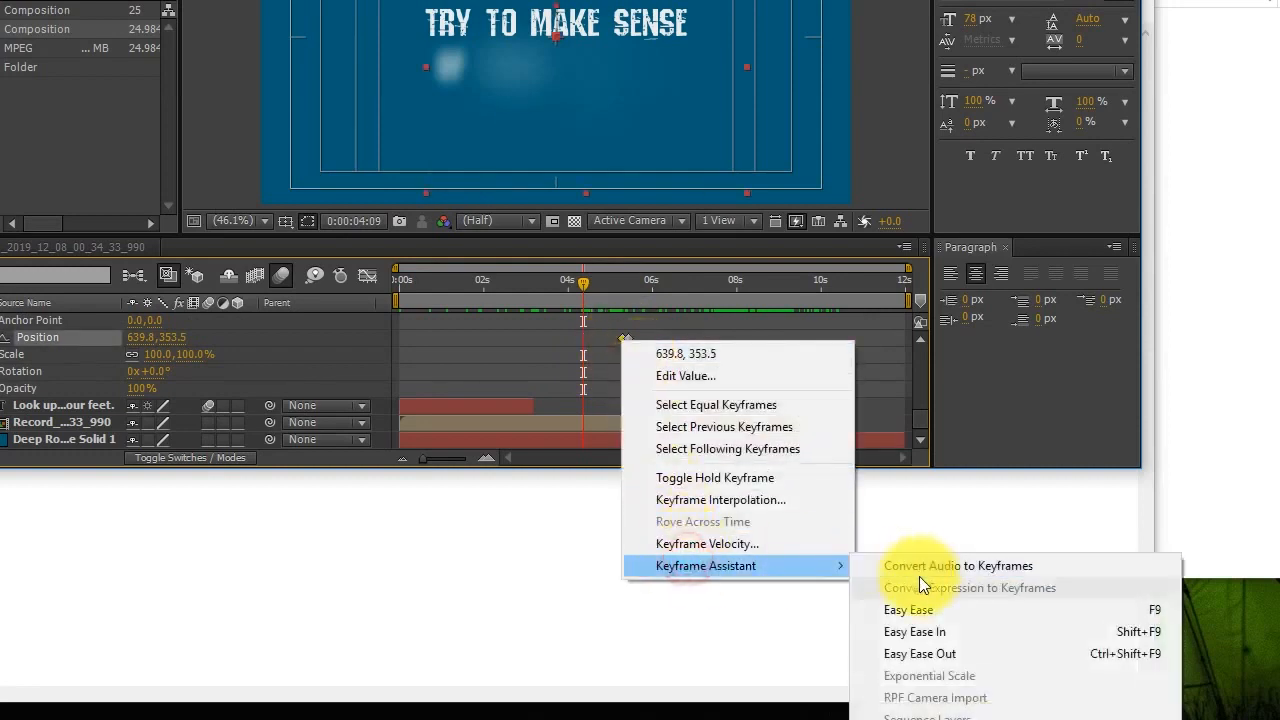
left_click(916, 653)
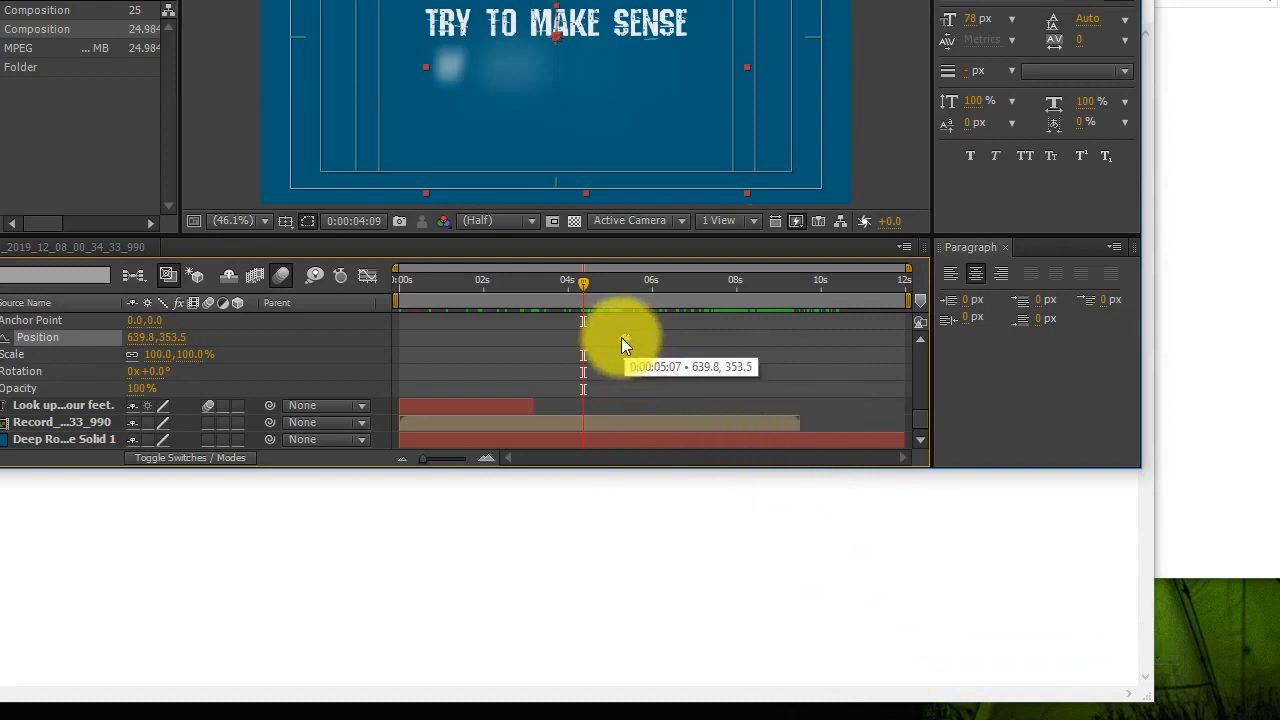
mouse_move(576, 288)
left_mouse_down()
mouse_move(496, 298)
mouse_move(573, 290)
left_mouse_up()
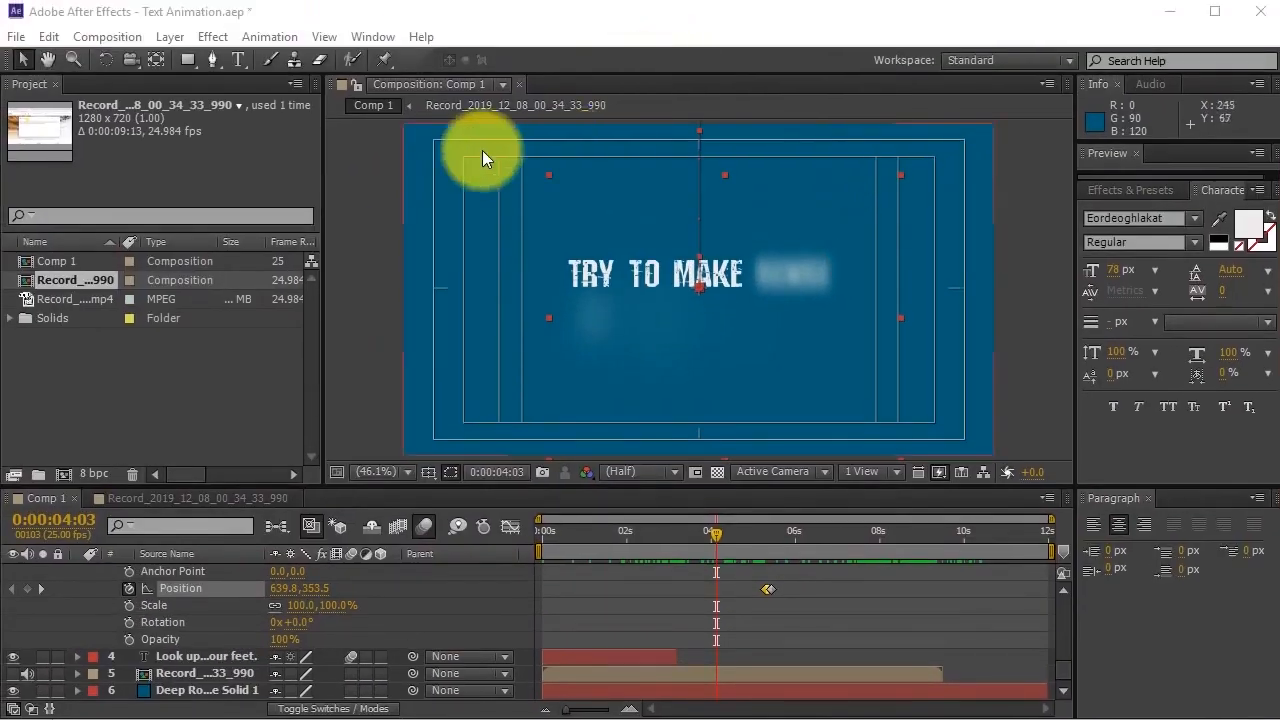
left_click(571, 579)
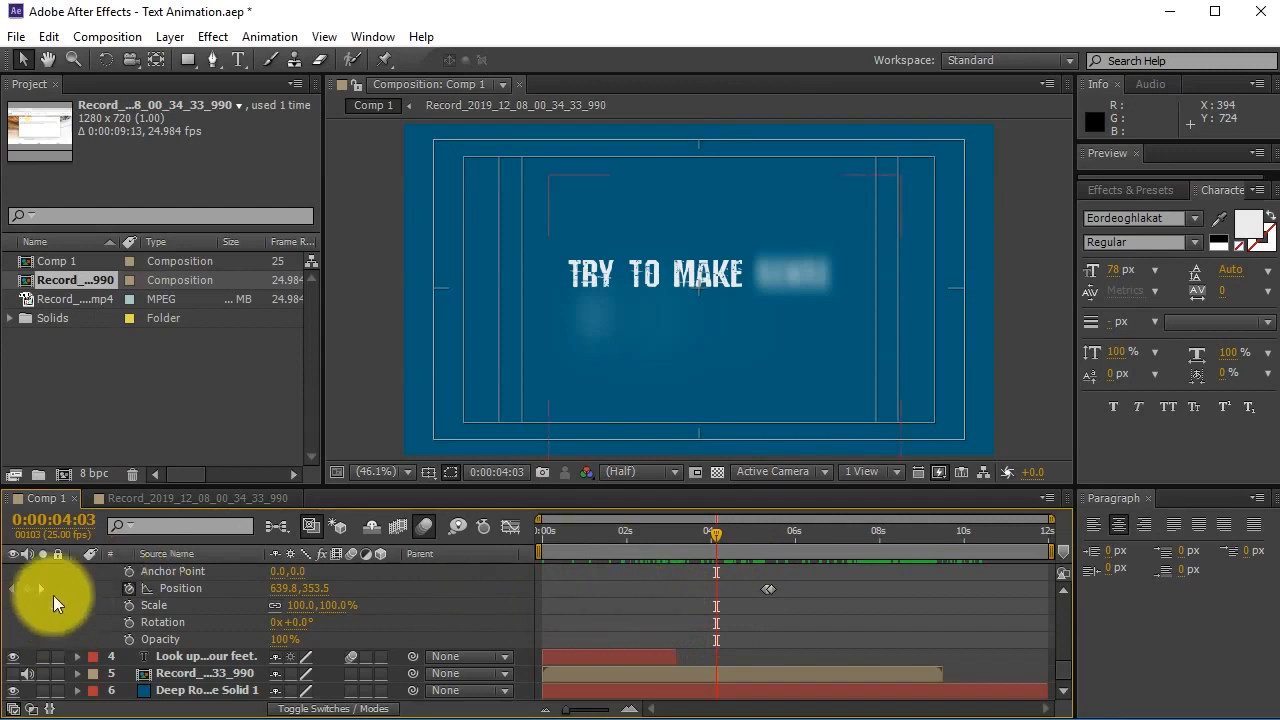
Apply the Ramp effect from Effects & Presets to the 'Deep Royal Blue Solid 1' layer.
scroll(53, 595, "up", 10)
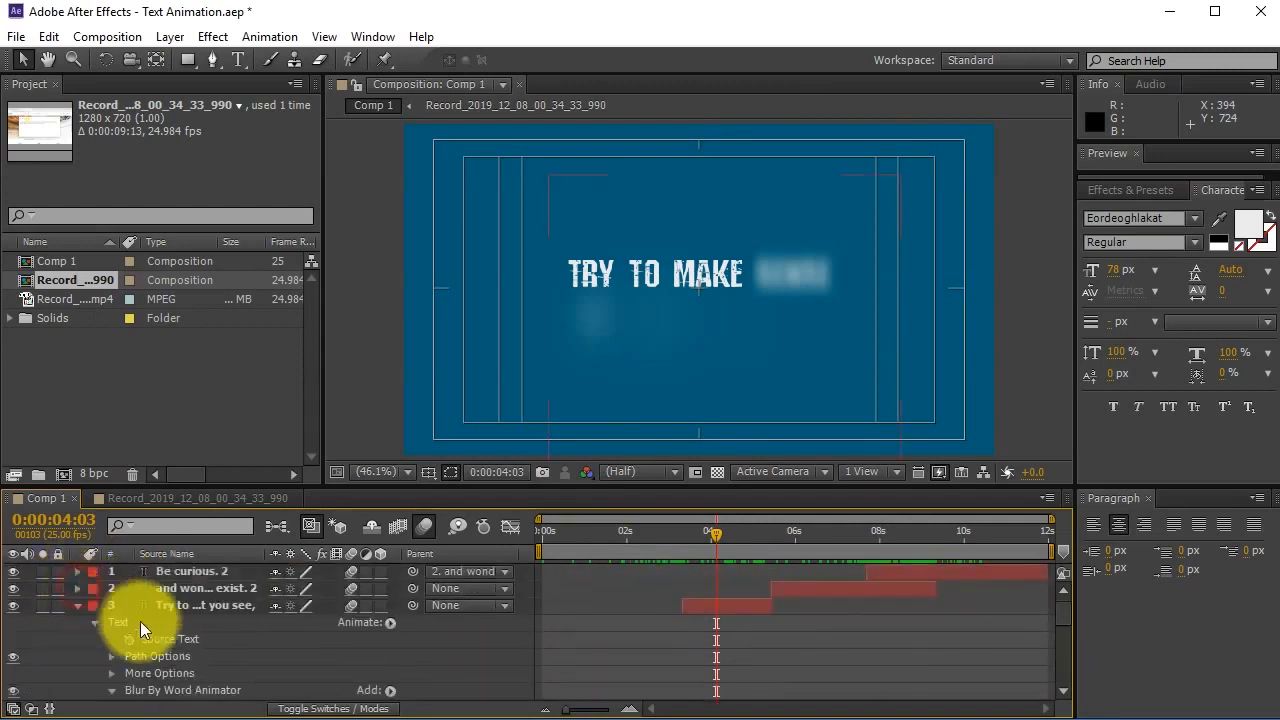
left_click(79, 605)
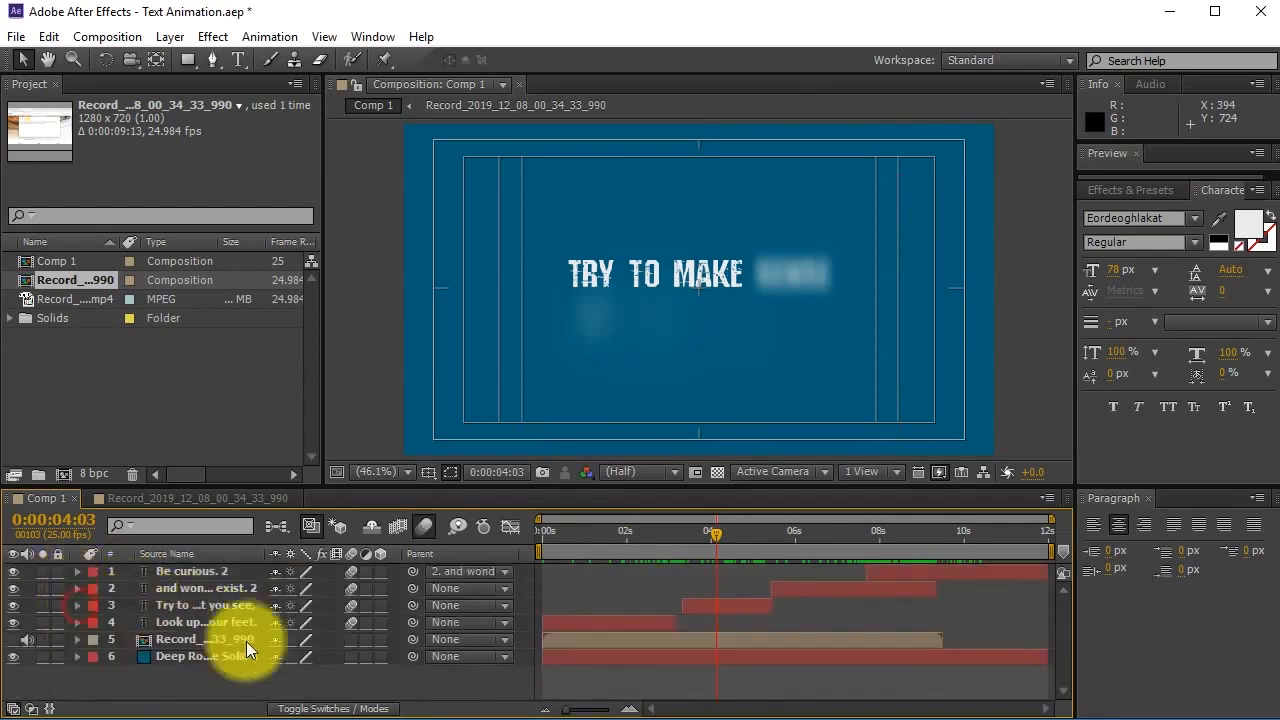
left_click(628, 660)
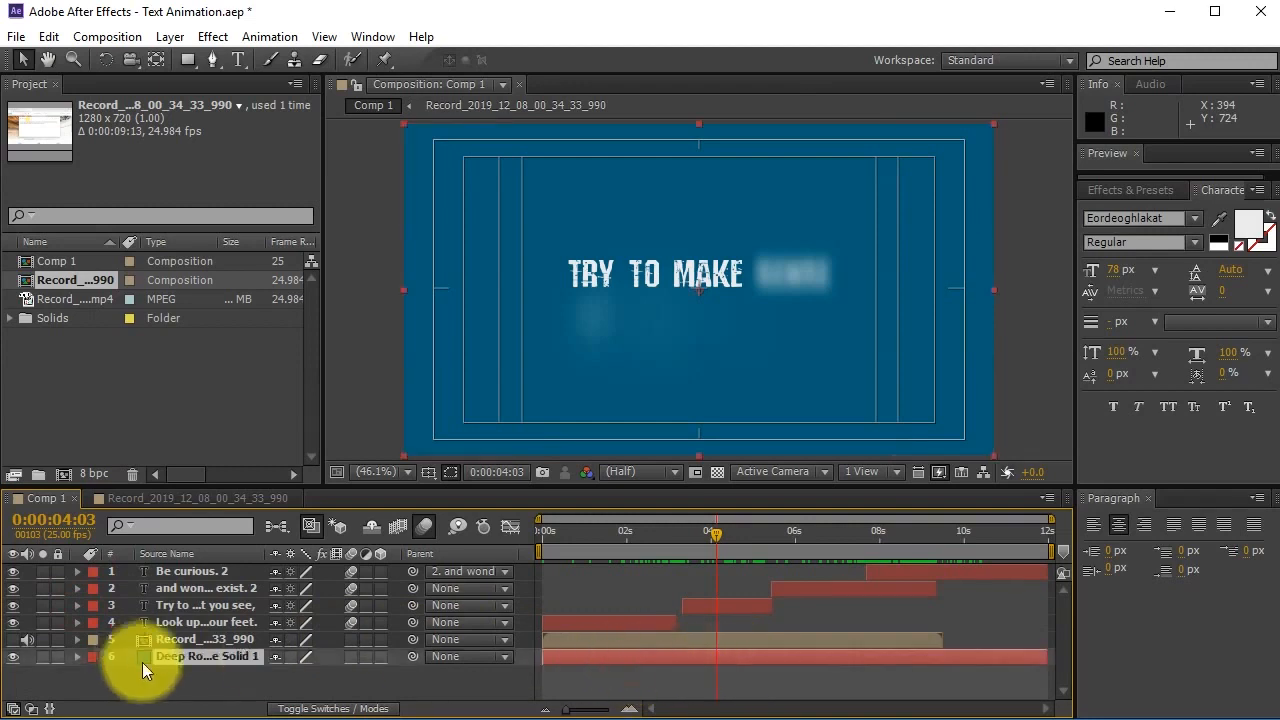
left_click(1139, 188)
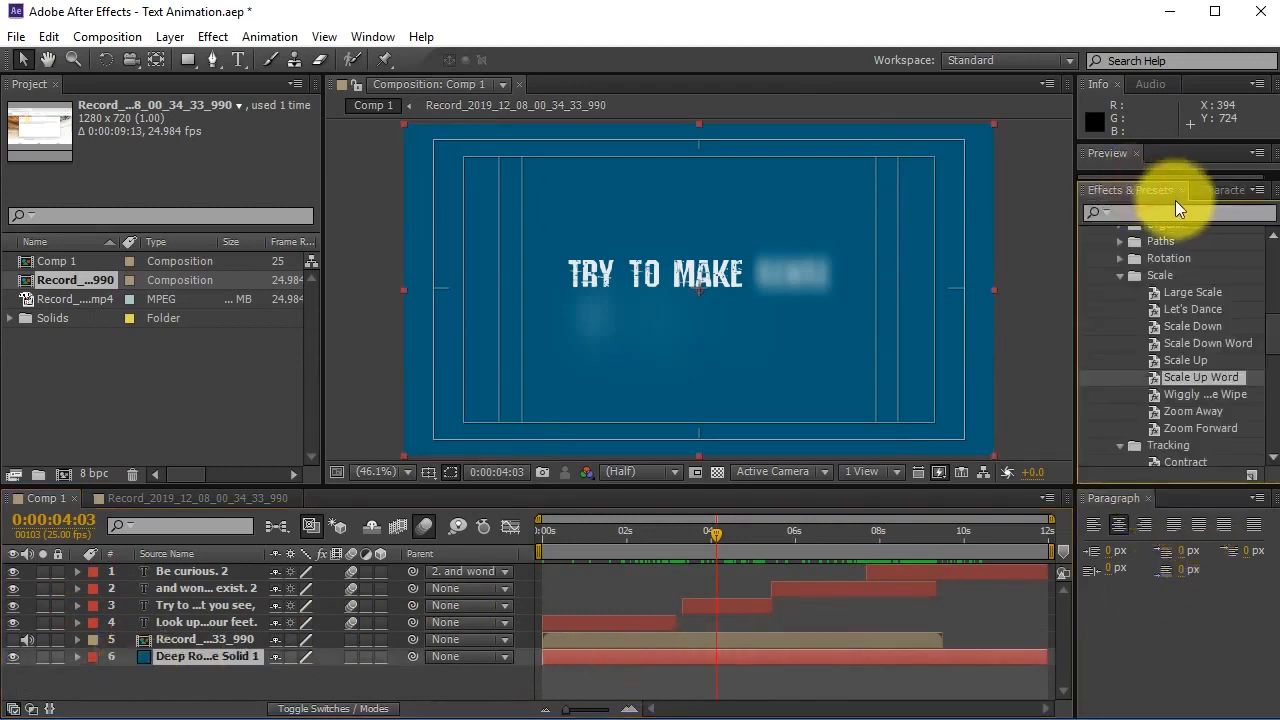
left_click(1119, 275)
scroll(1144, 296, "up", 3)
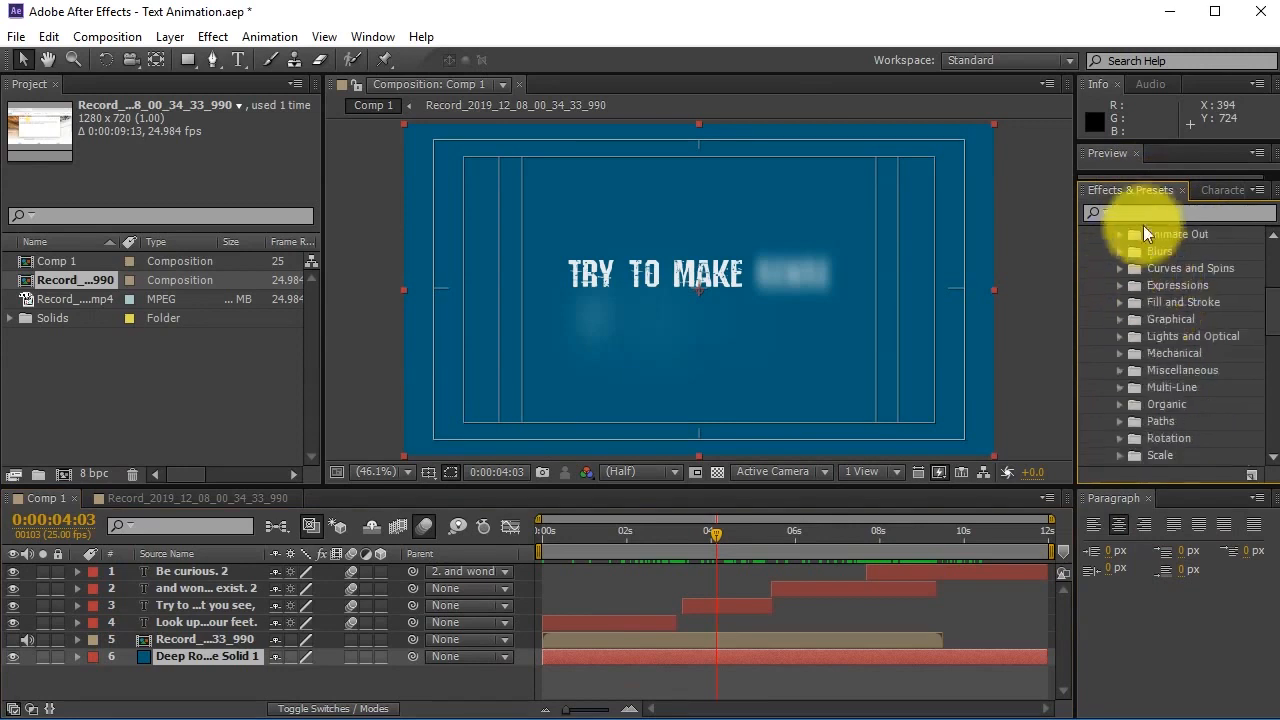
left_click(1154, 214)
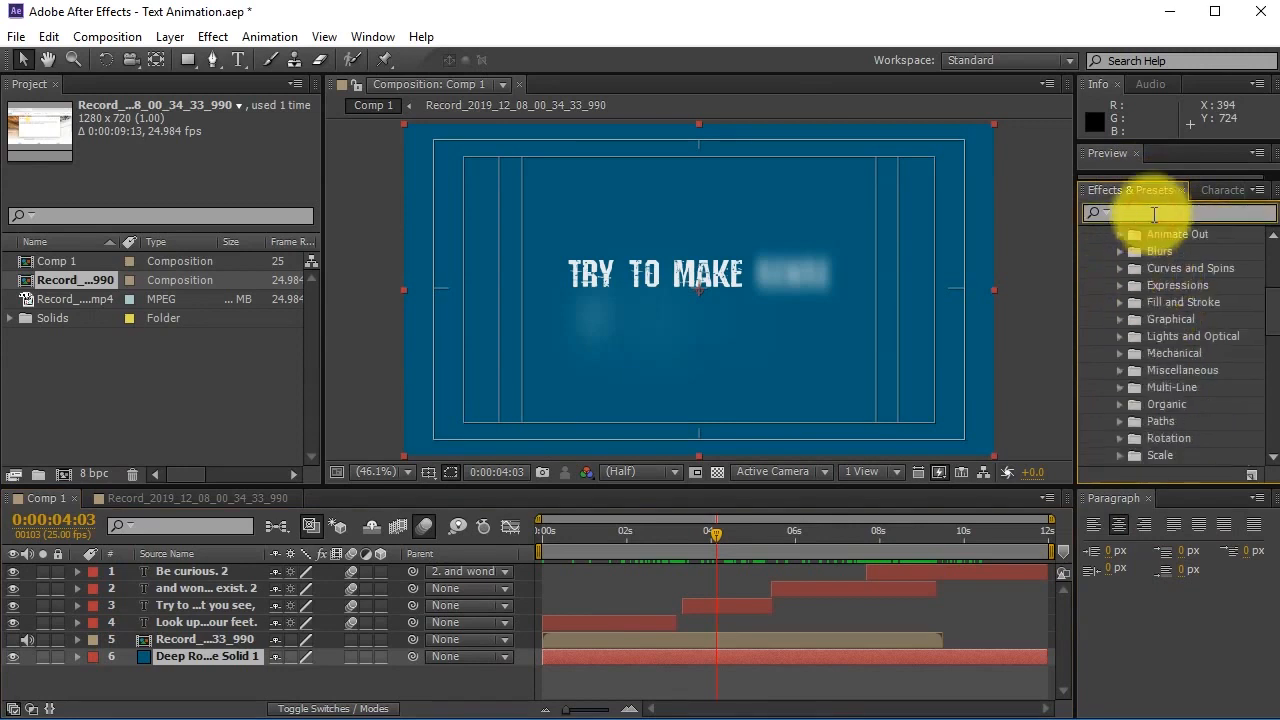
type("ramp")
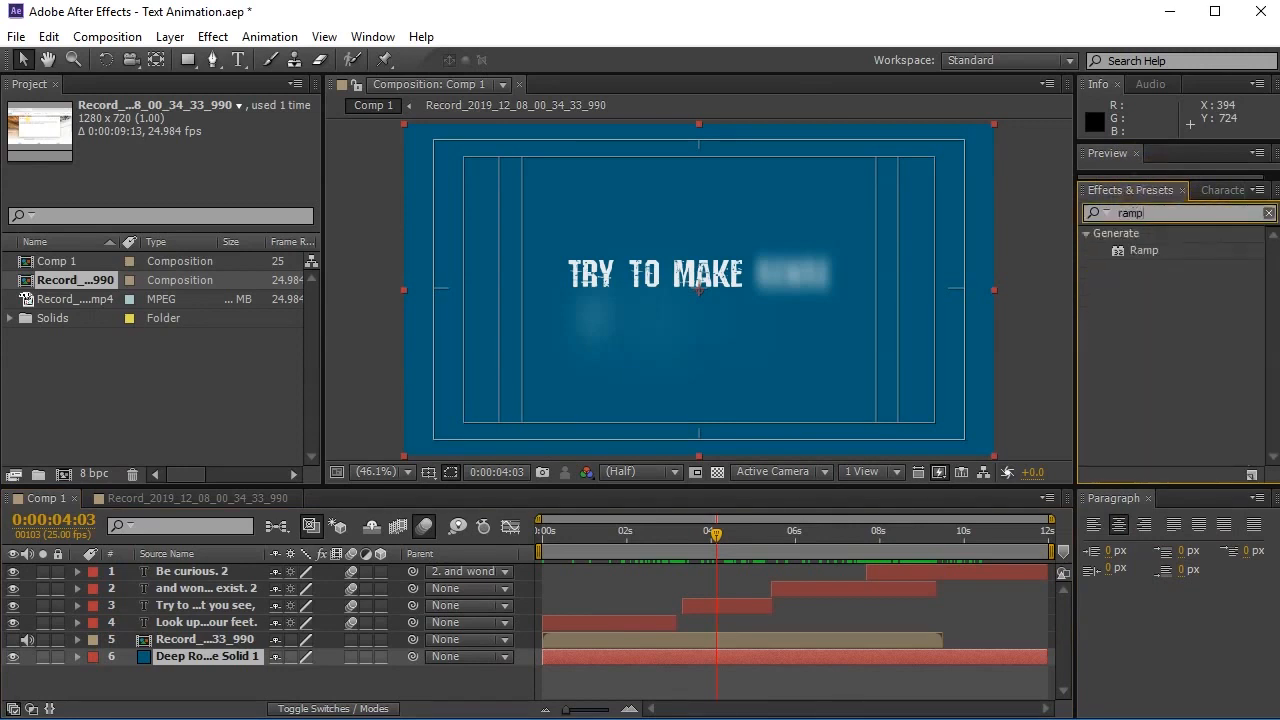
left_click_drag(1154, 252, 691, 660)
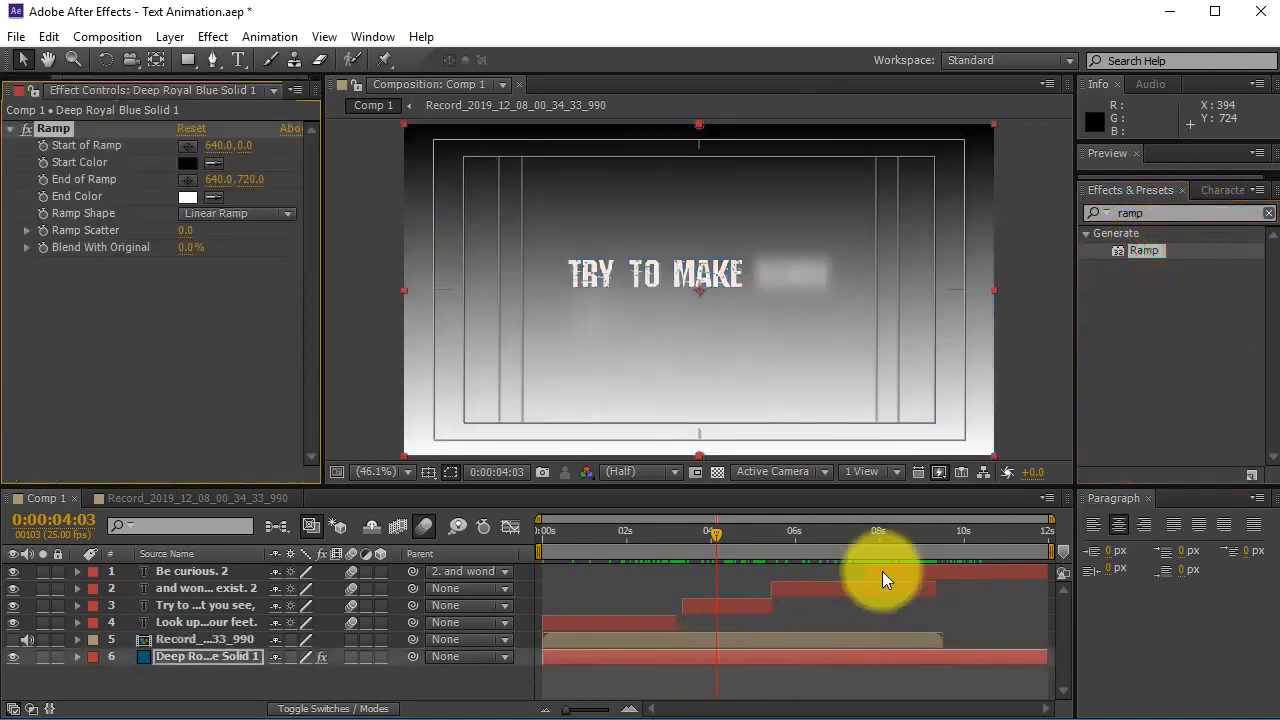
Set the Ramp's start colour to blue 007DDD and end colour to purple 44007D.
left_click(187, 162)
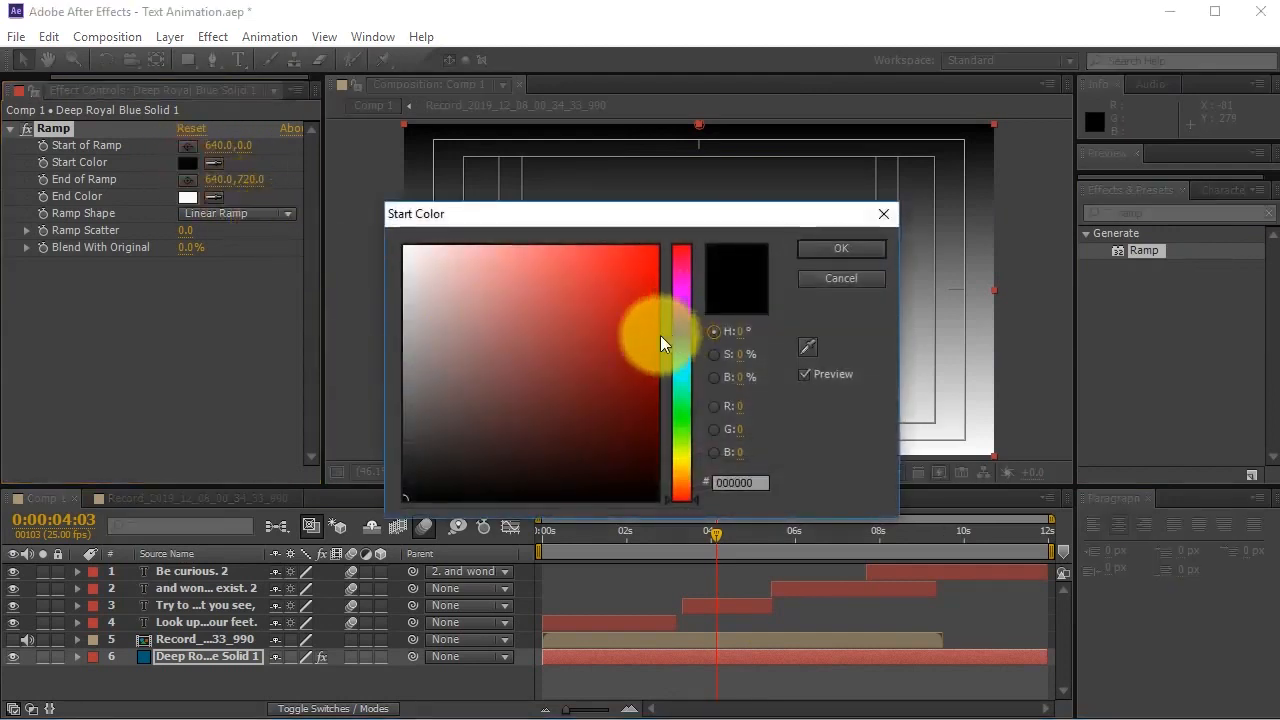
mouse_move(680, 433)
left_mouse_down()
mouse_move(679, 462)
mouse_move(677, 434)
left_mouse_up()
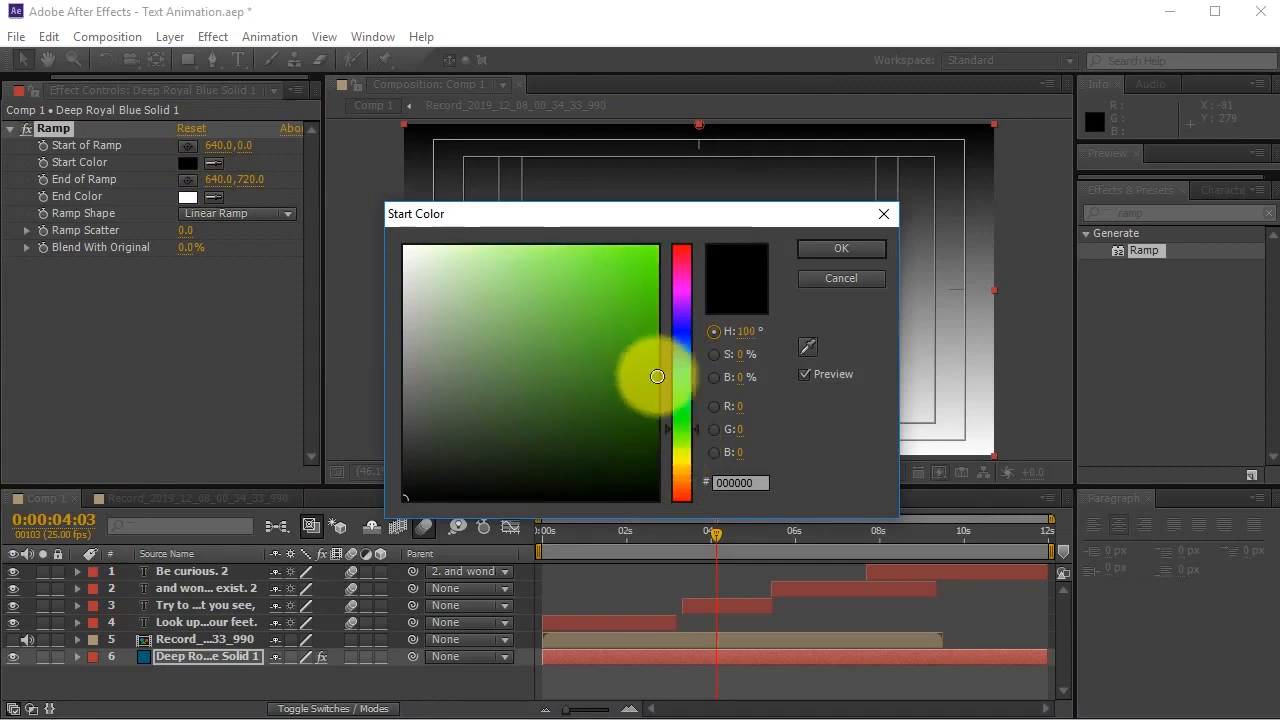
left_click_drag(680, 360, 687, 352)
left_click(655, 262)
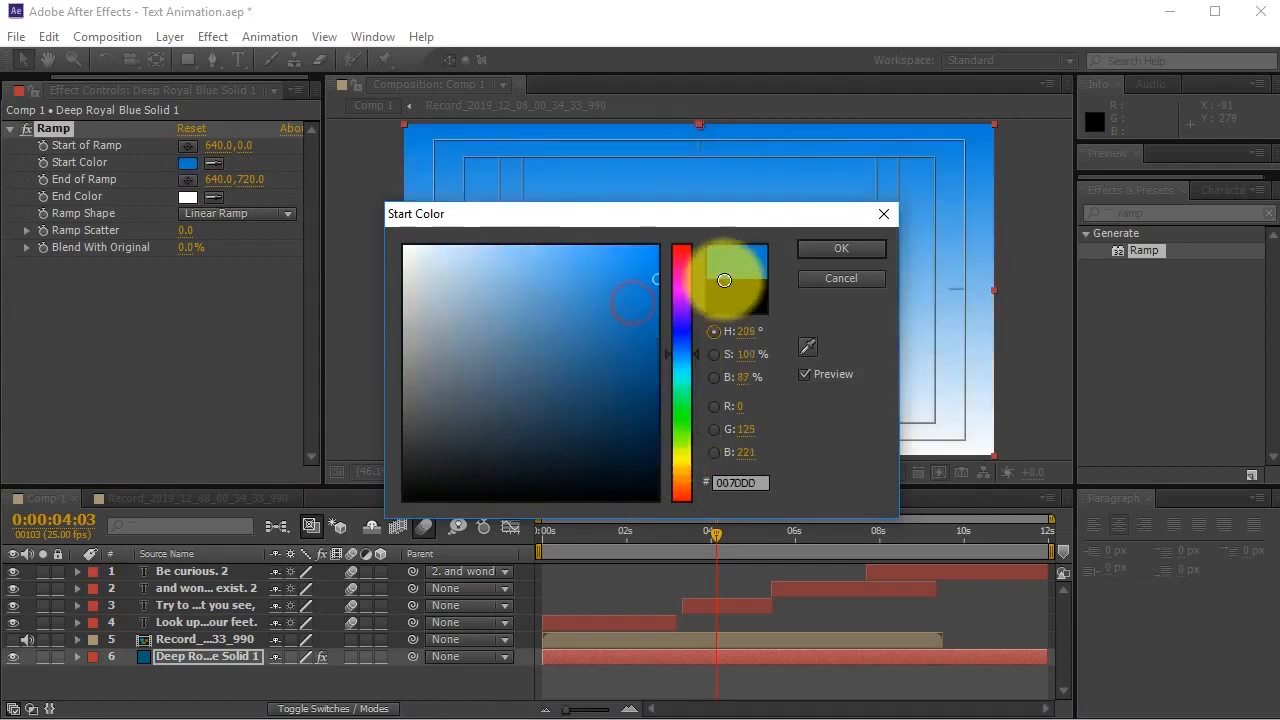
left_click(829, 249)
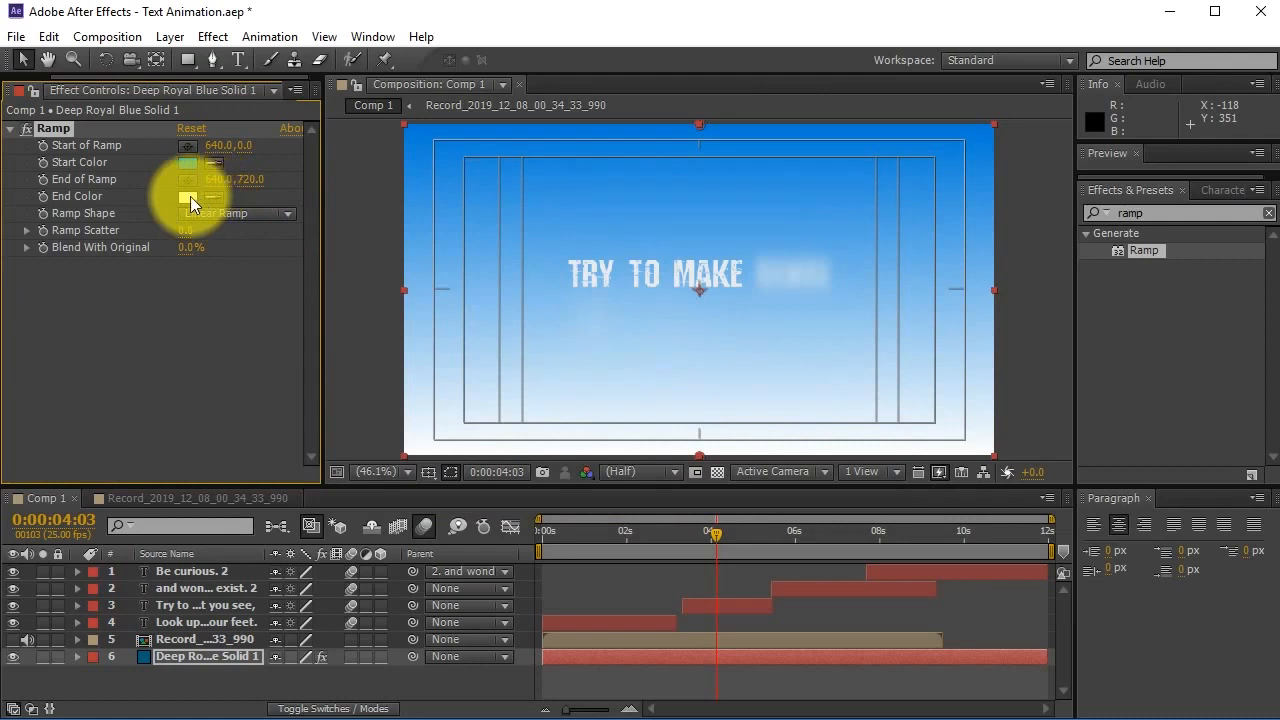
left_click(186, 196)
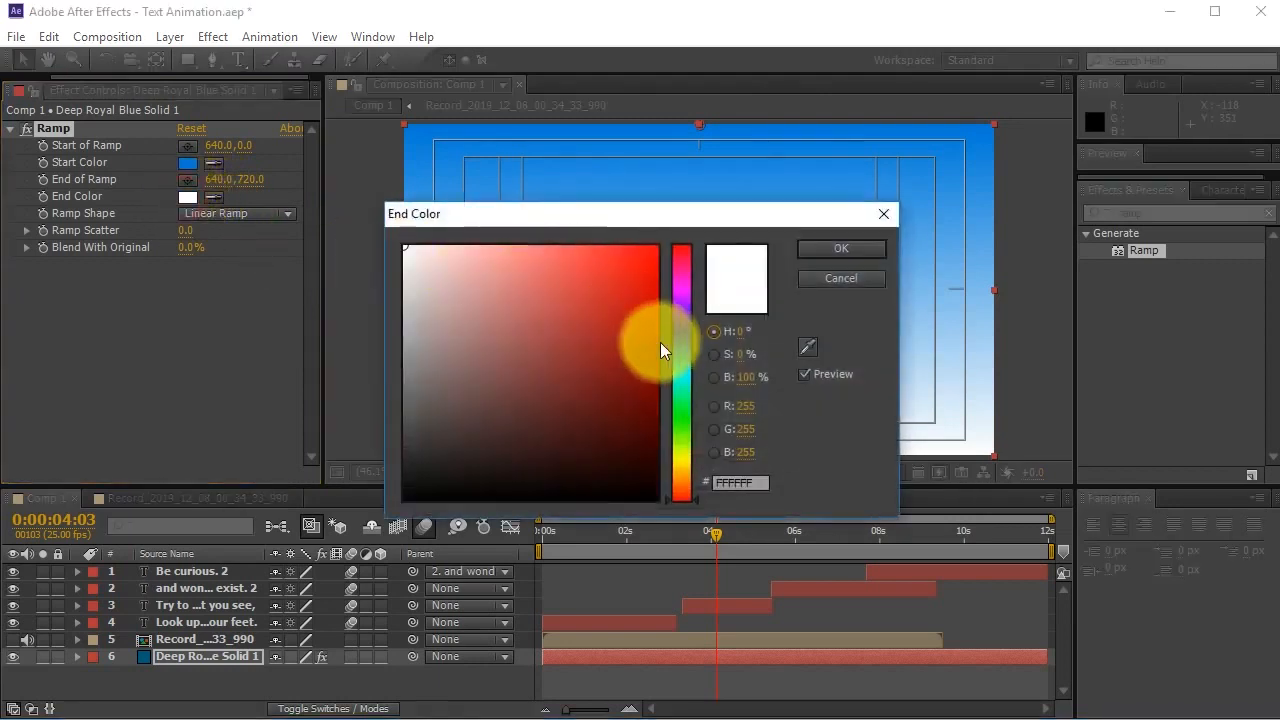
left_click_drag(677, 340, 681, 313)
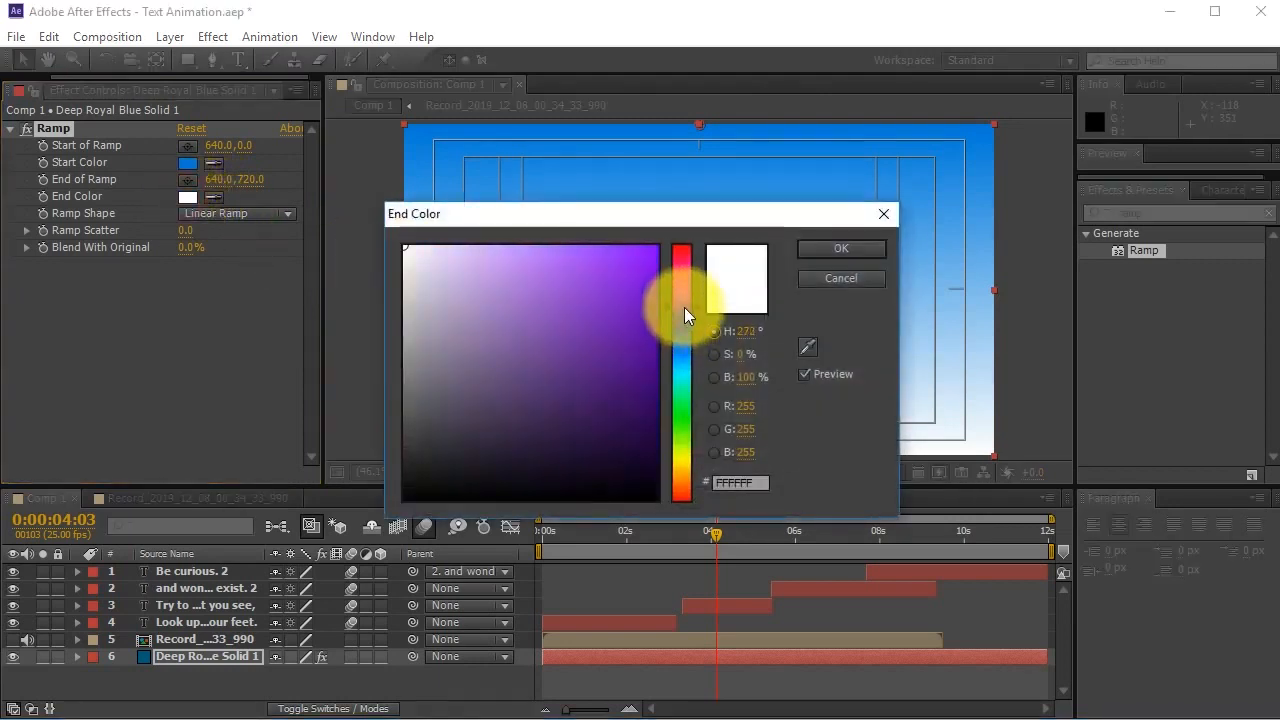
left_click_drag(594, 371, 686, 373)
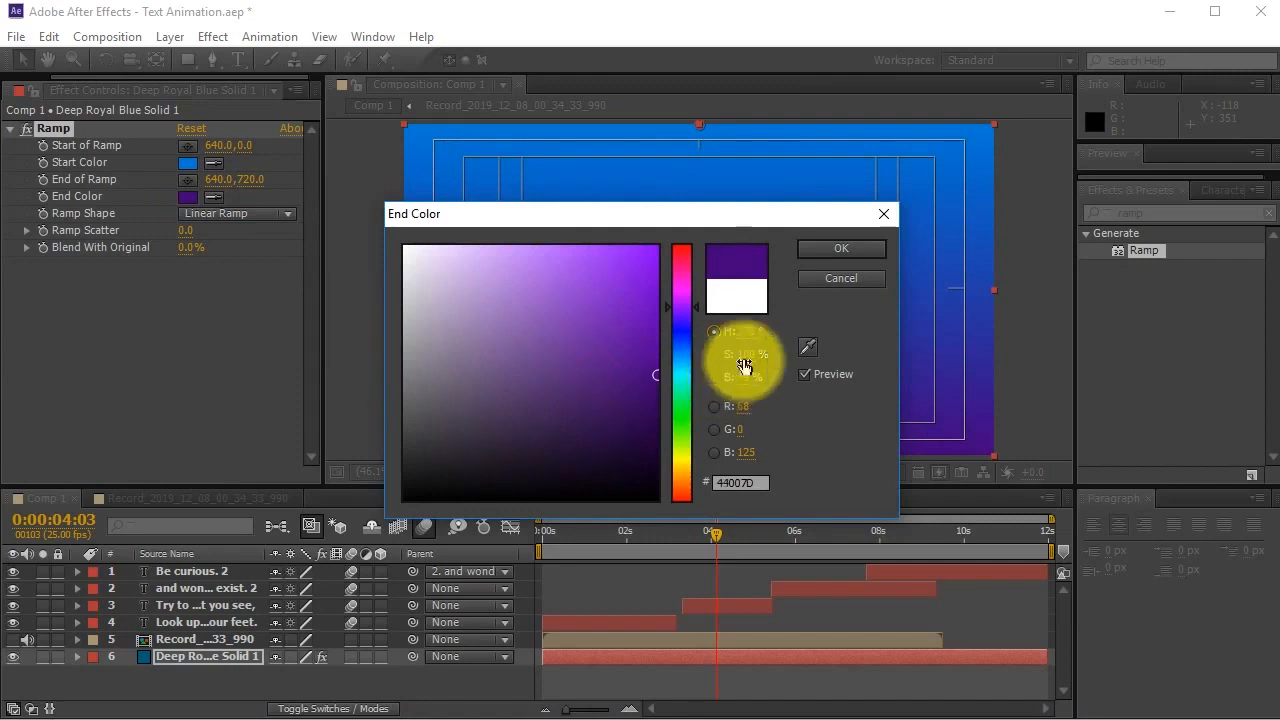
left_click(836, 256)
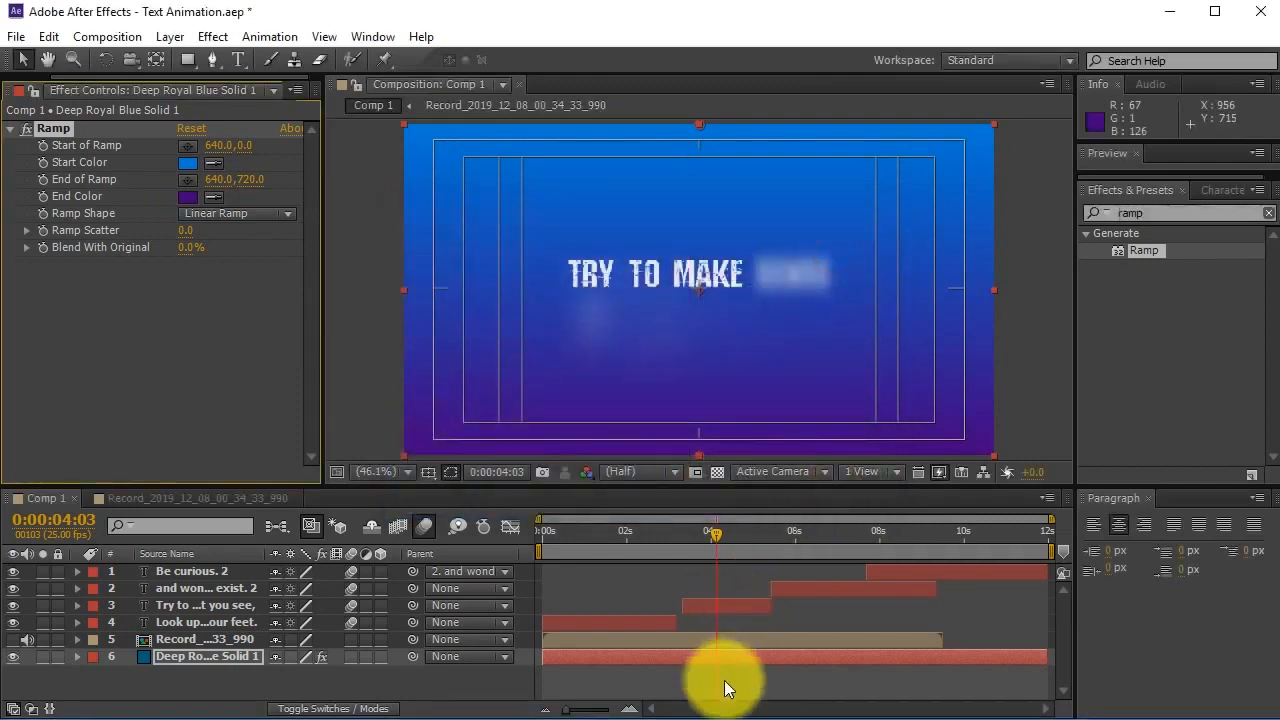
left_click(724, 681)
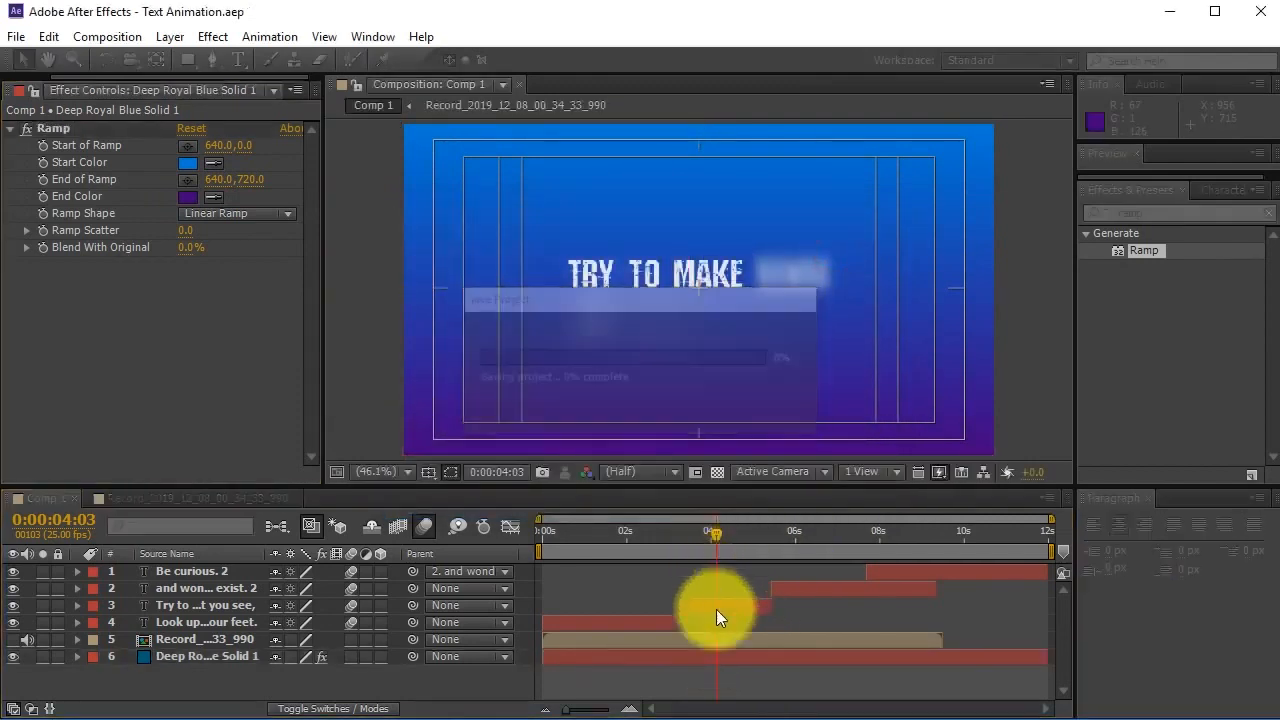
left_click_drag(653, 541, 473, 563)
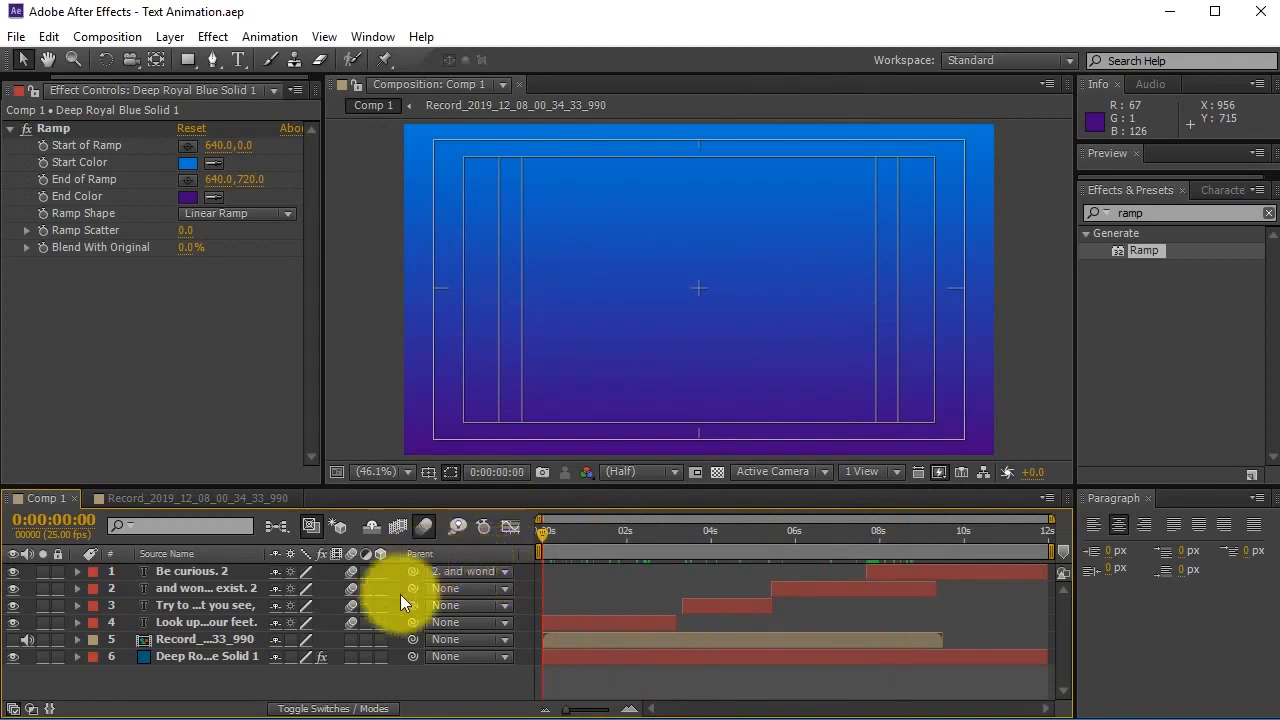
key("space")
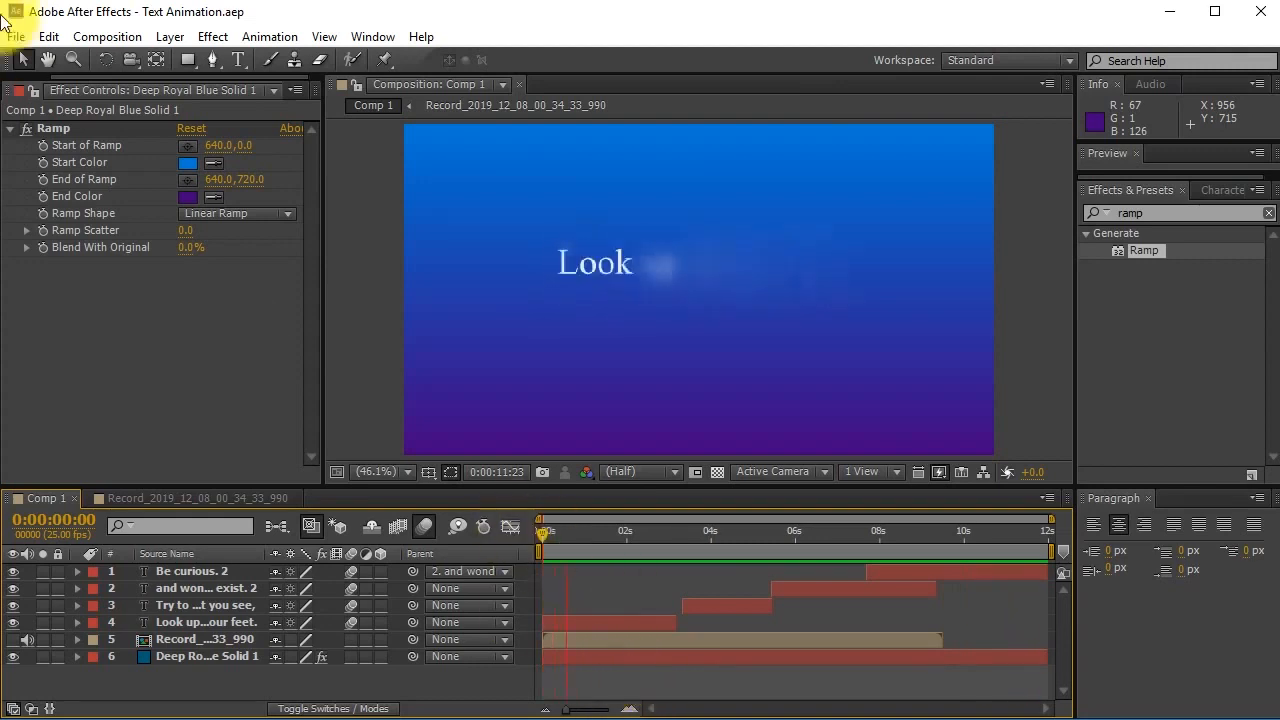
left_click(330, 700)
left_click_drag(606, 530, 867, 540)
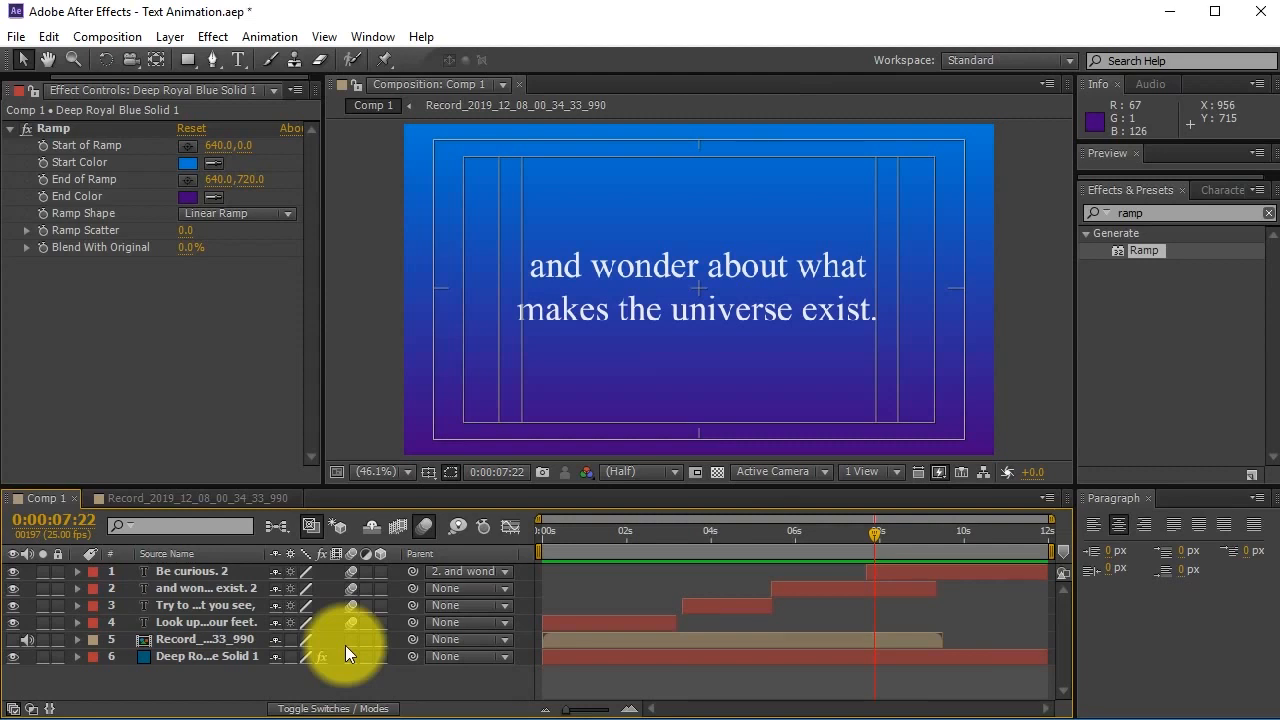
Queue Comp 1 with H.264 output saved as Comp 1.mp4 and render it.
key("ctrl+m")
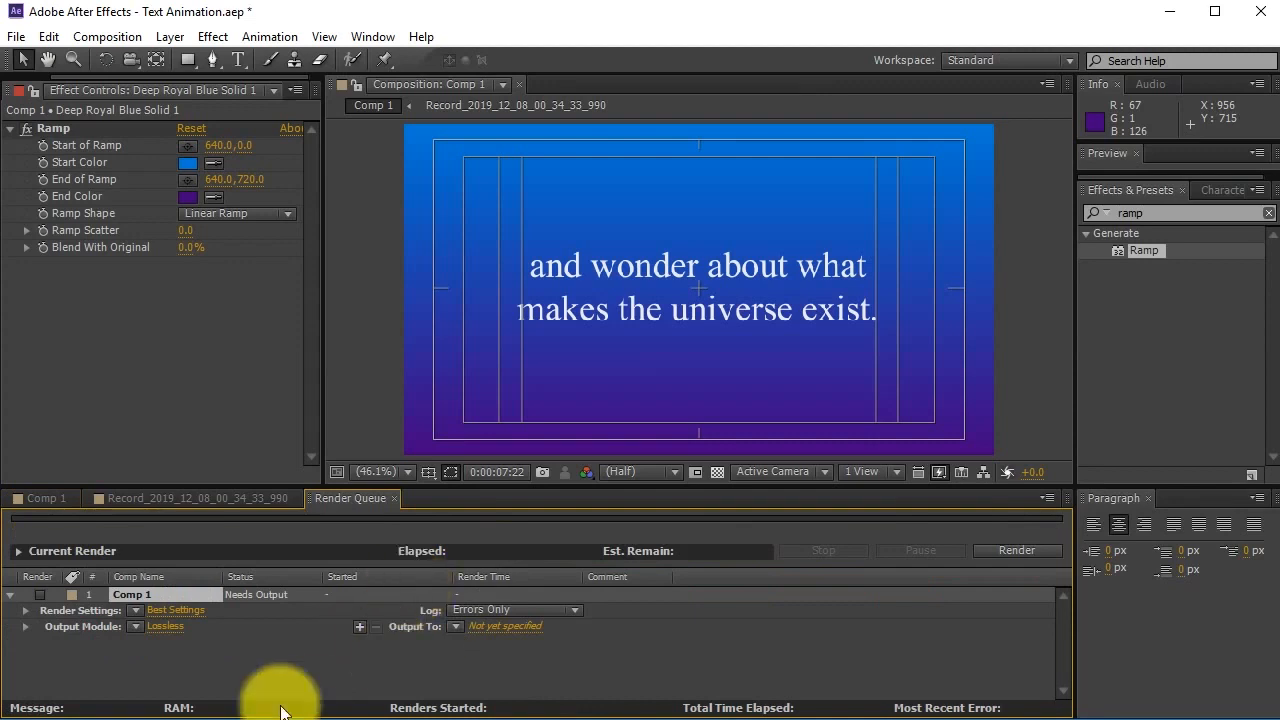
left_click(135, 626)
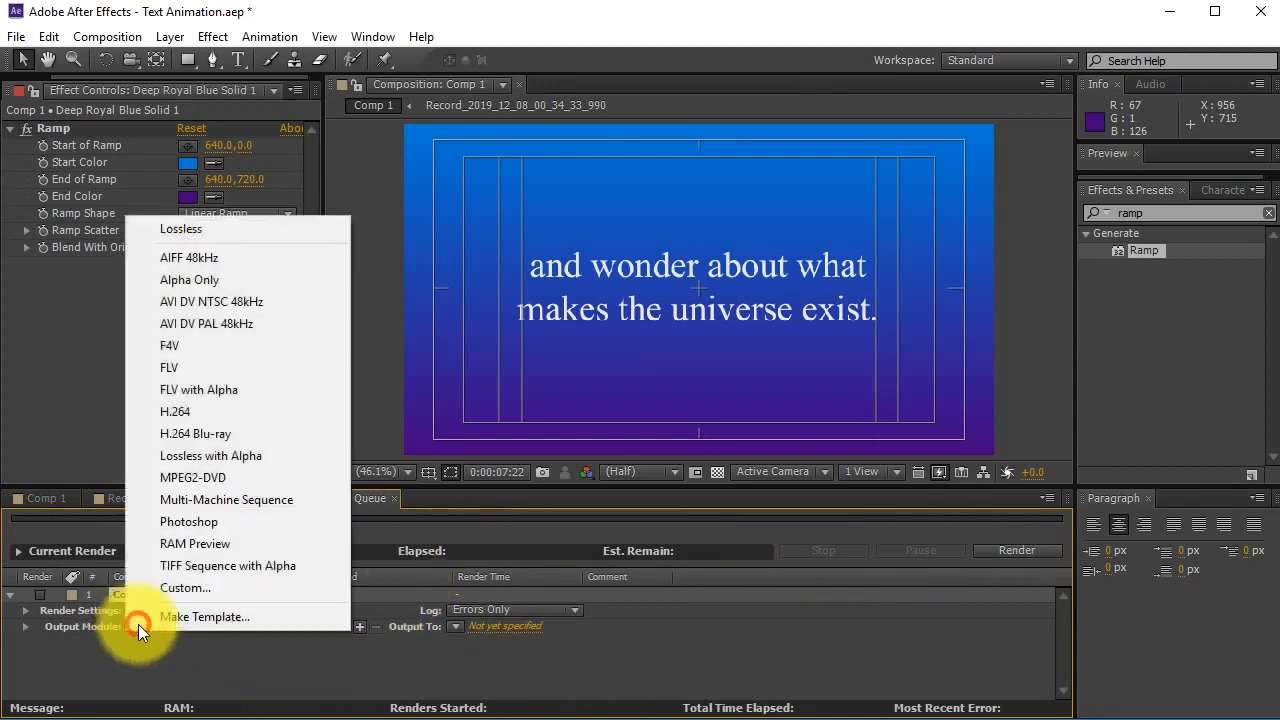
left_click(202, 416)
left_click(495, 626)
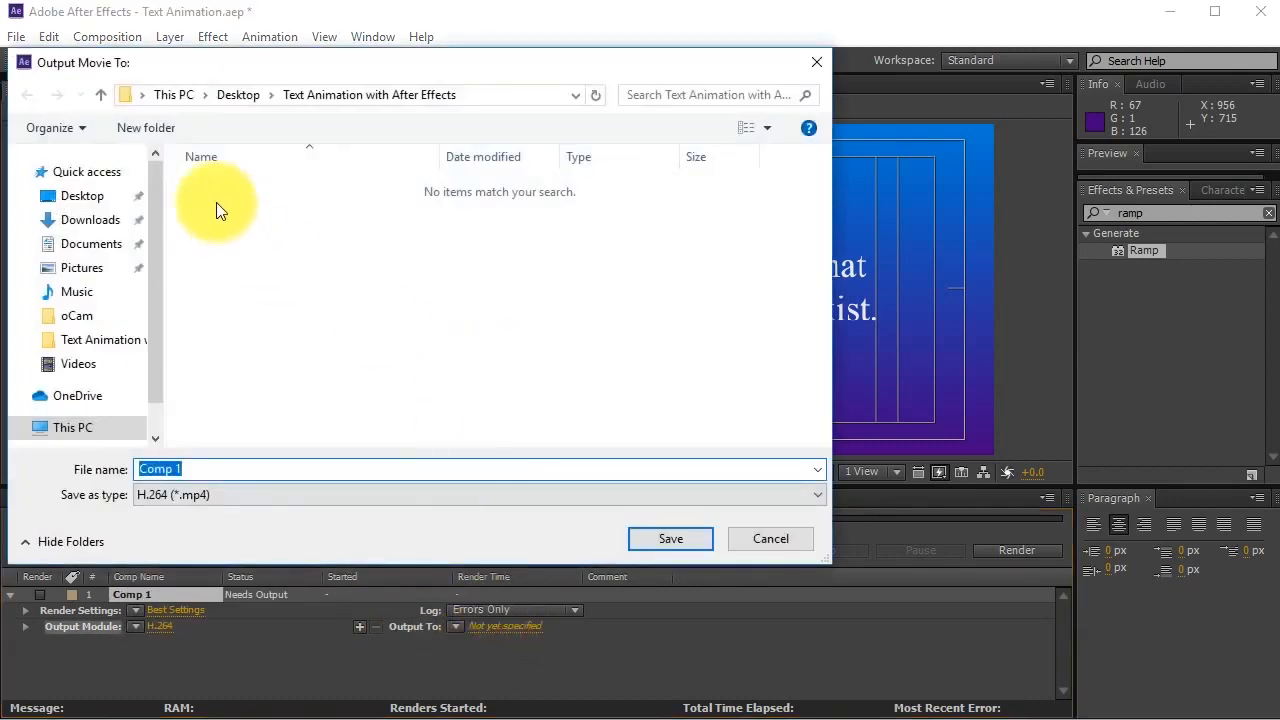
left_click(671, 539)
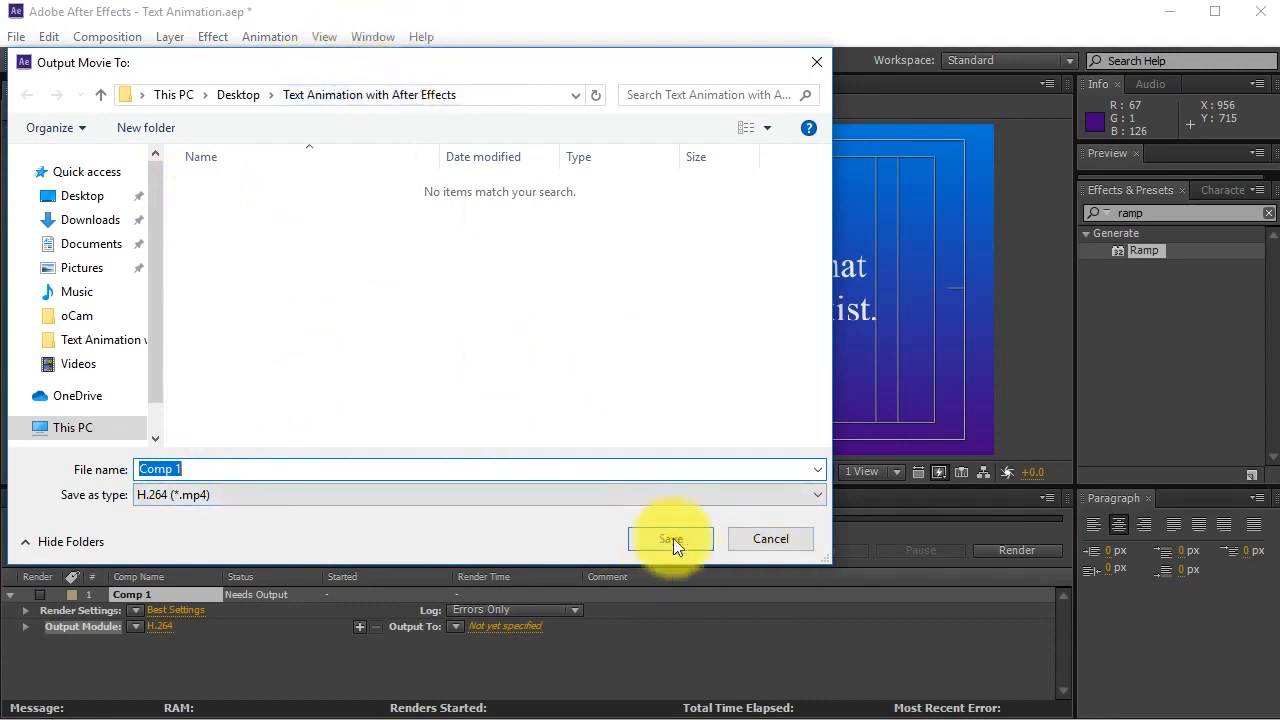
left_click(1037, 554)
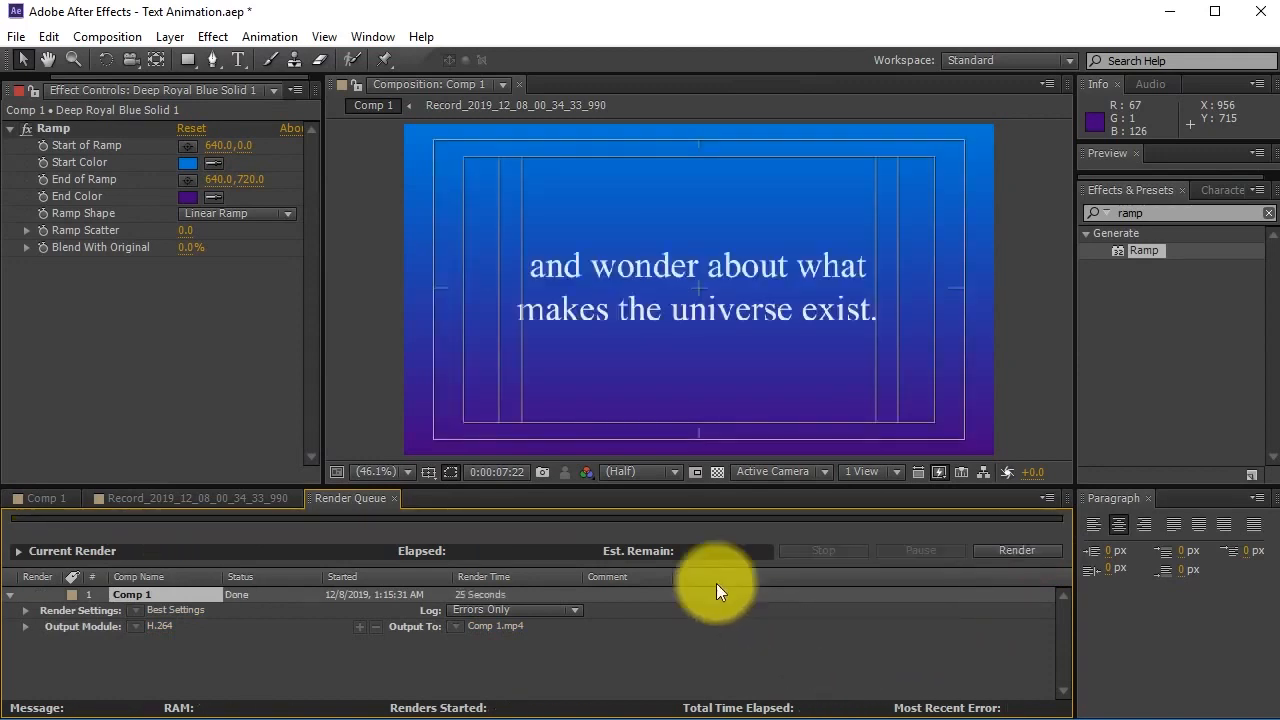
left_click(1178, 12)
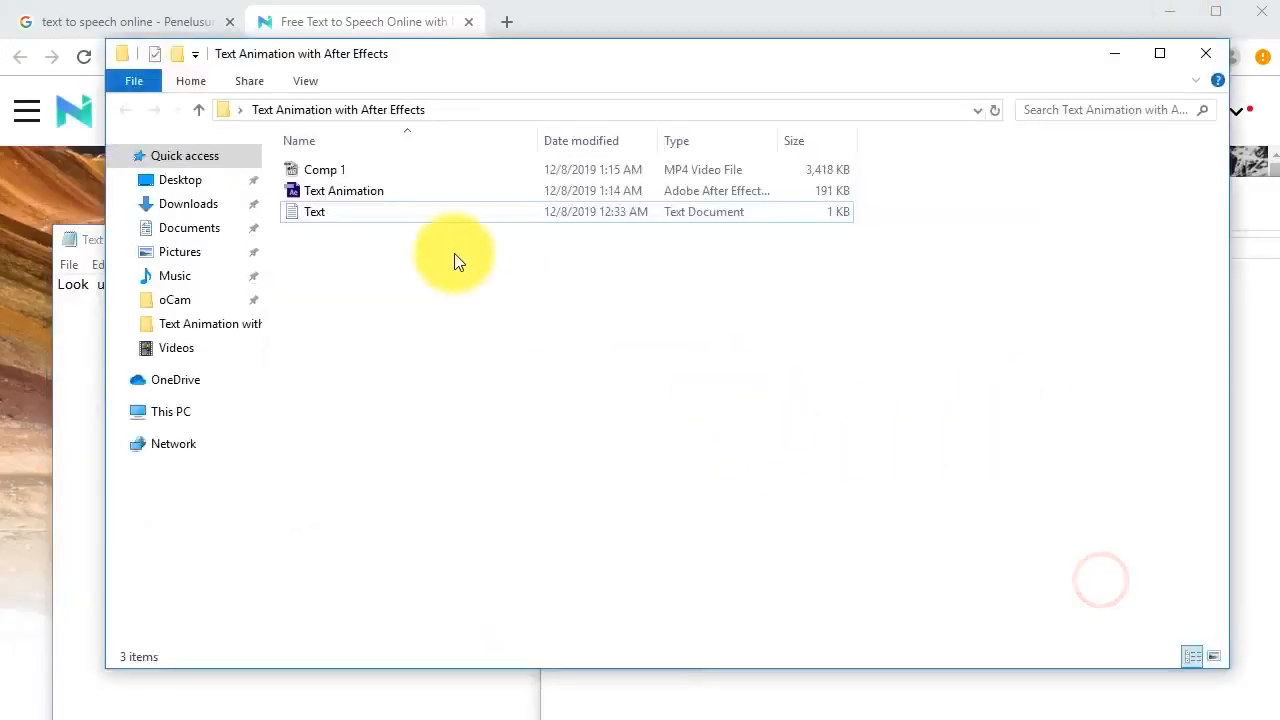
Show the project folder as large icons, play Comp 1.mp4 in Media Player Classic, then close it.
left_click(321, 173)
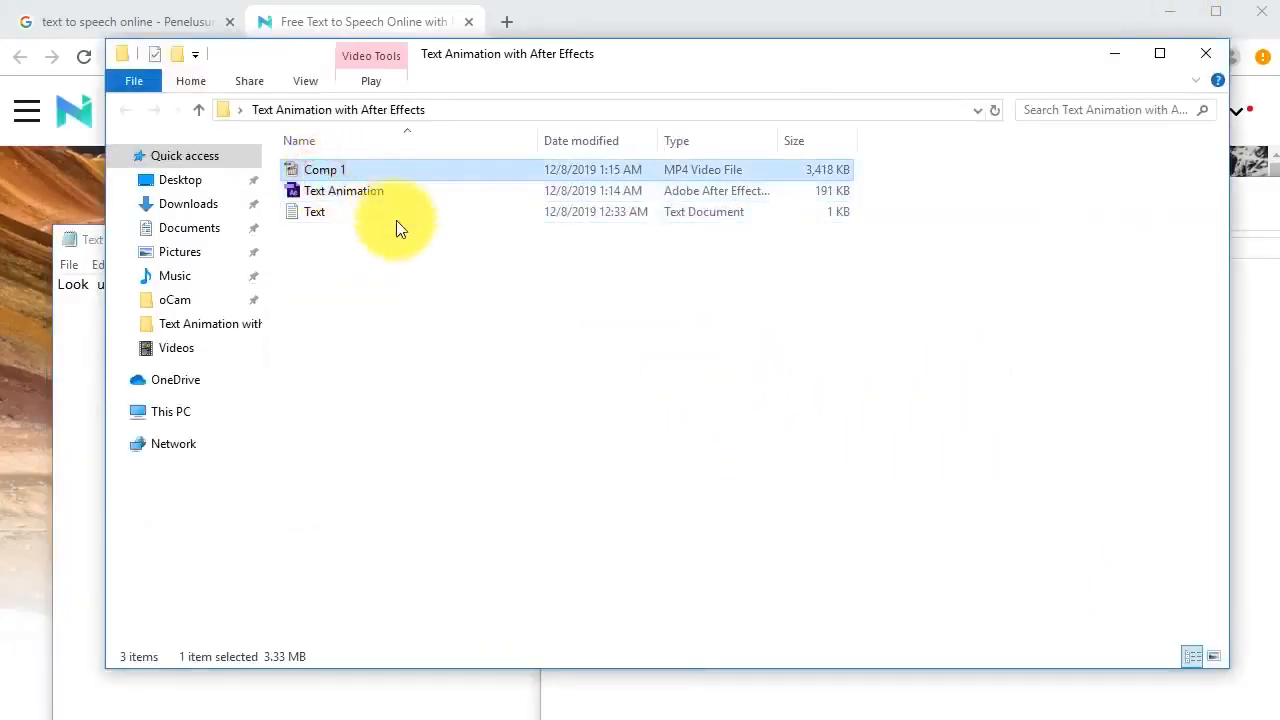
left_click(1212, 656)
double_click(328, 196)
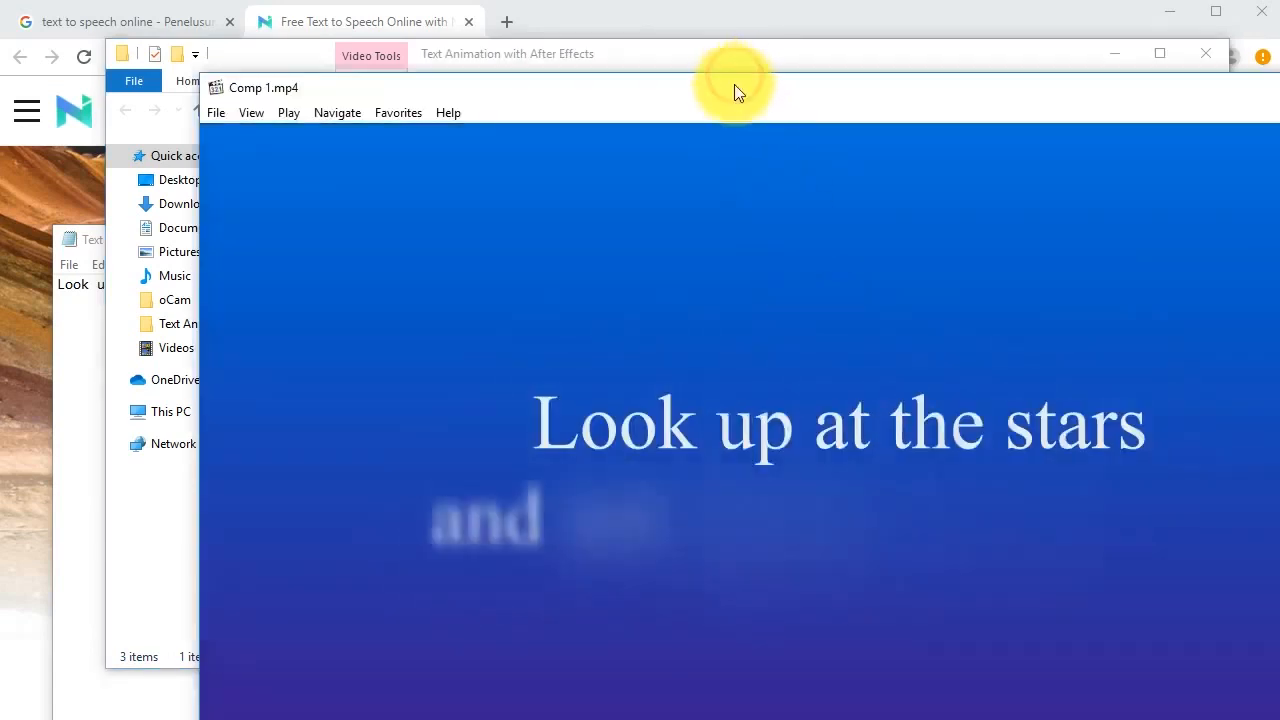
left_click_drag(734, 92, 544, 17)
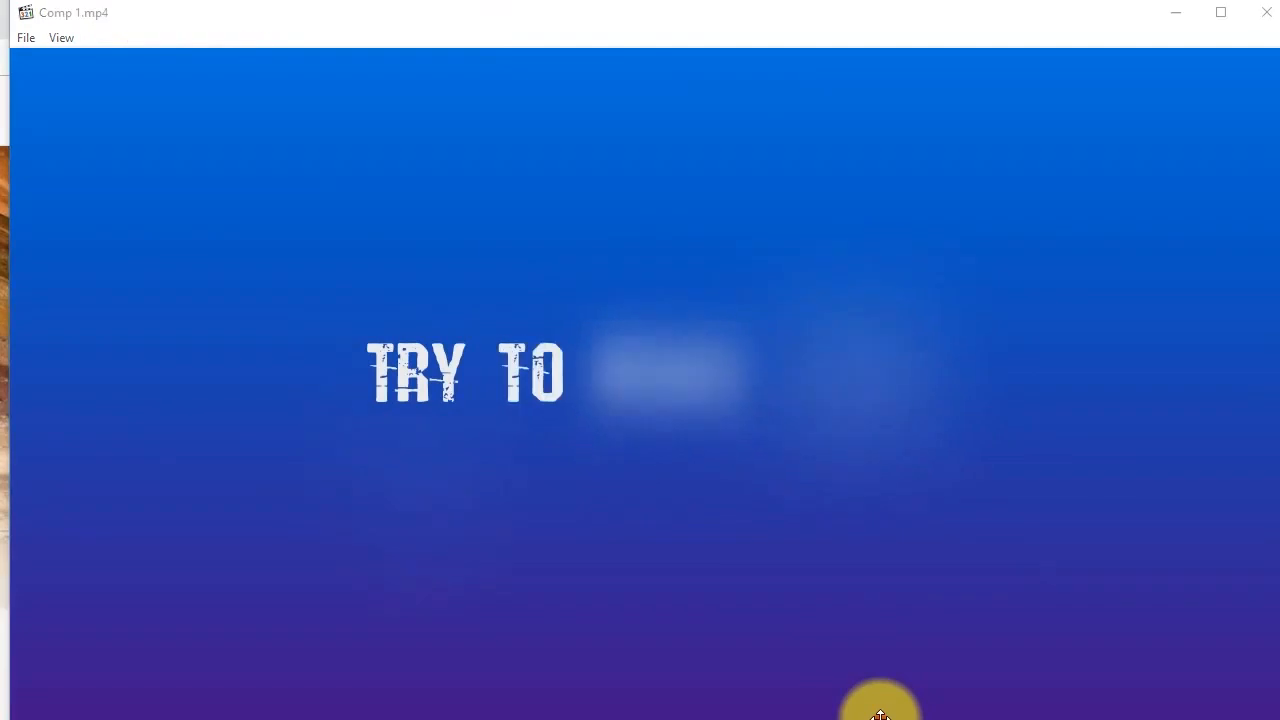
left_click_drag(916, 719, 877, 714)
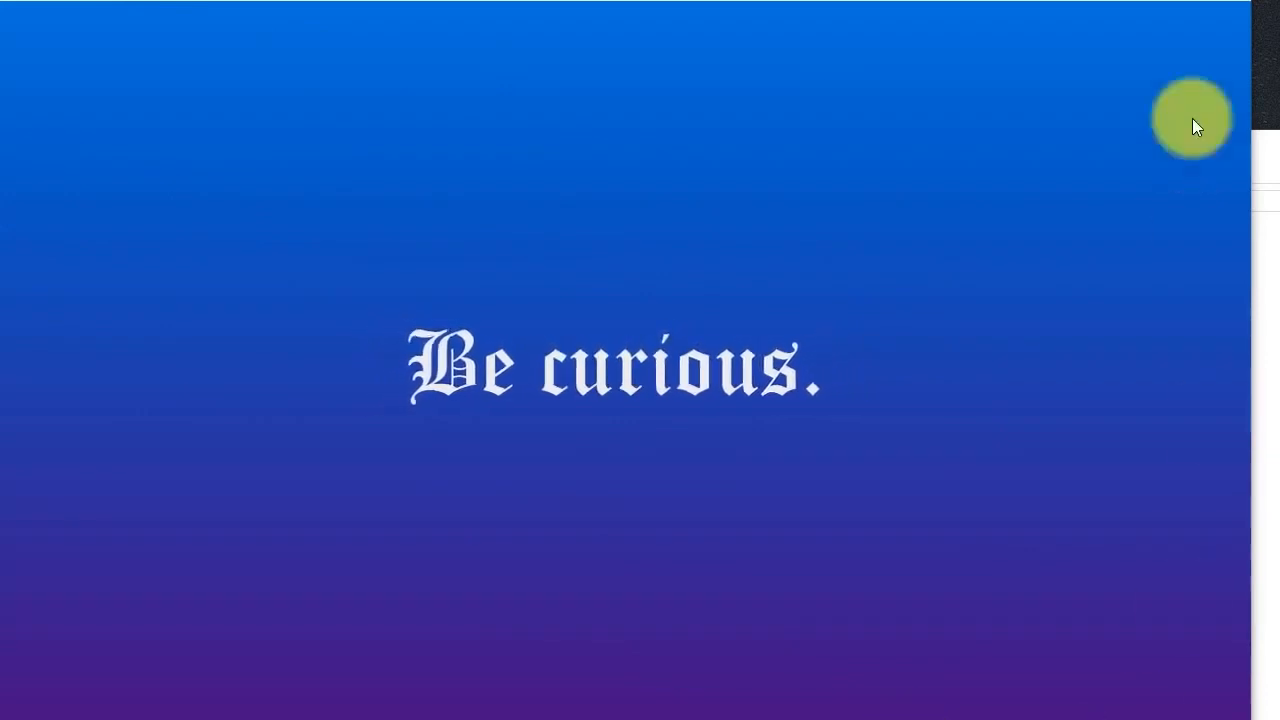
left_click(1229, 8)
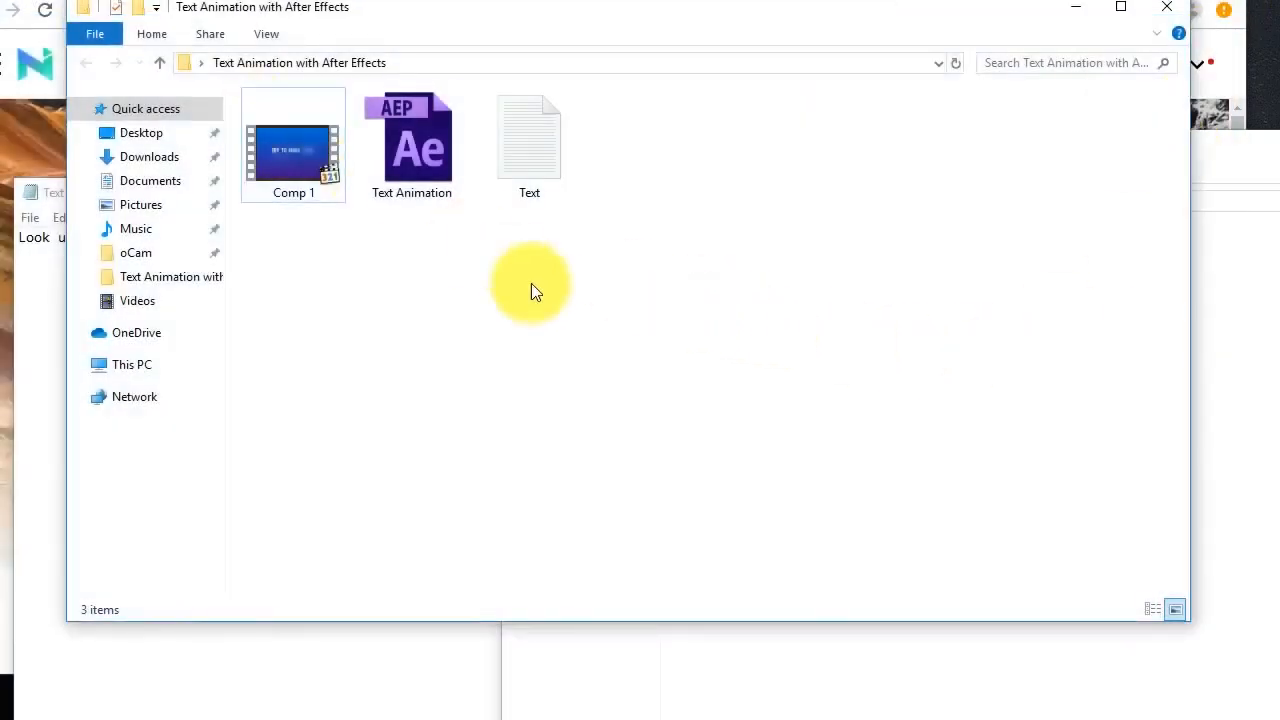